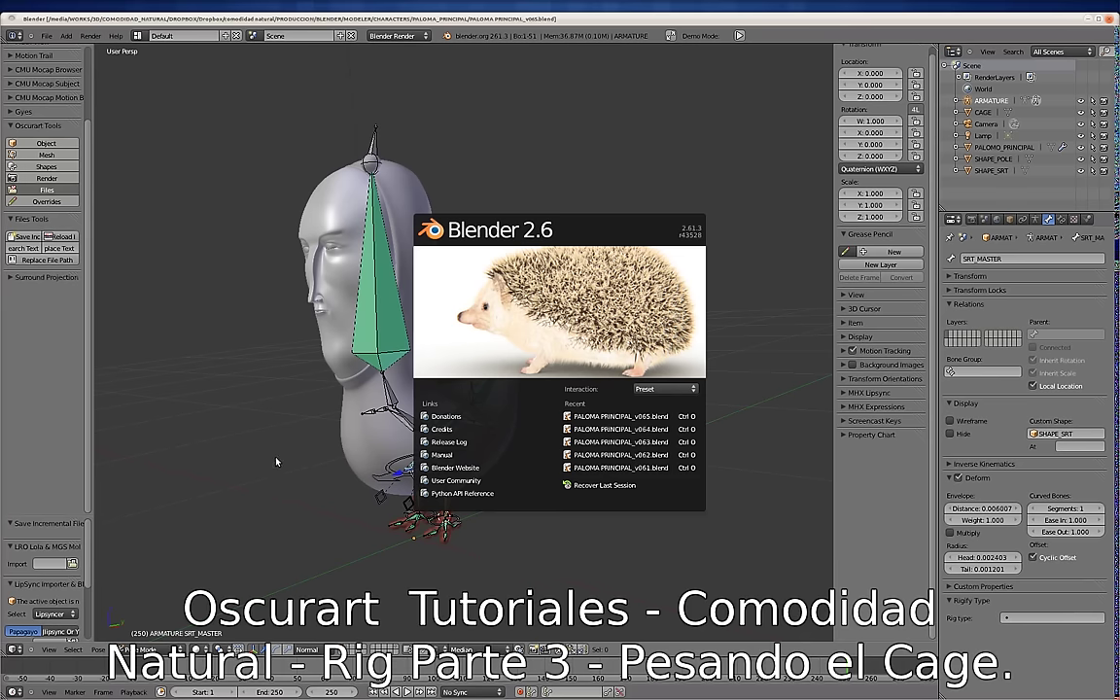
Add an Armature modifier to the CAGE object in object mode.
mouse_move(357, 469)
middle_mouse_down()
mouse_move(471, 492)
mouse_move(579, 482)
middle_mouse_up()
key("ctrl+Tab")
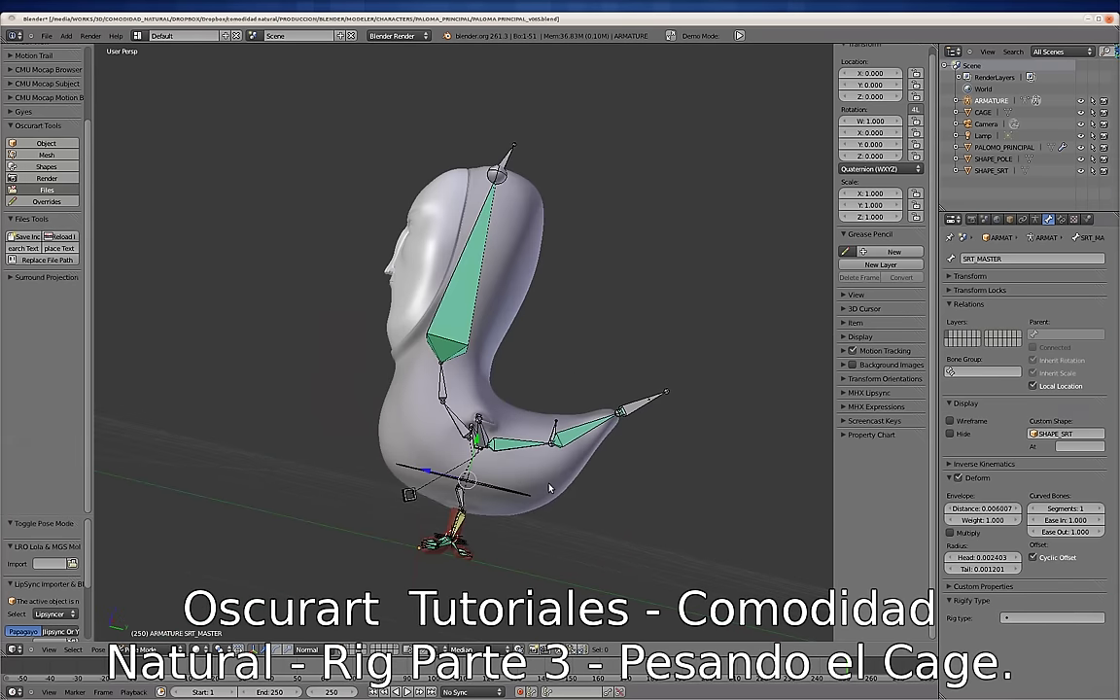
right_click(629, 440)
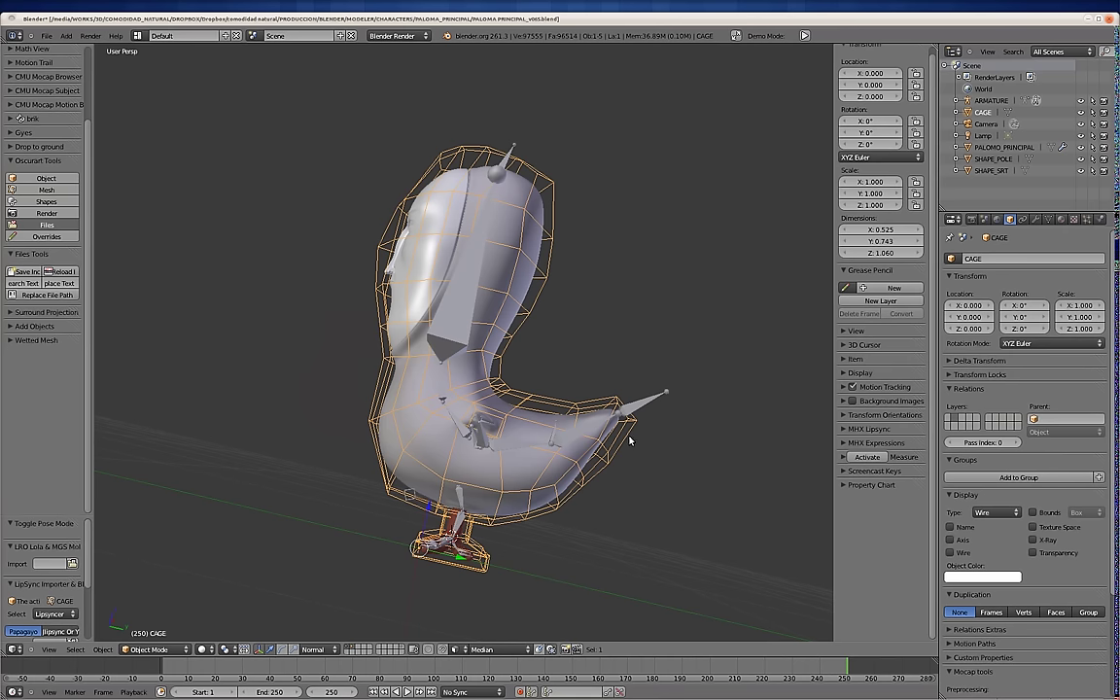
left_click(1035, 220)
left_click(977, 272)
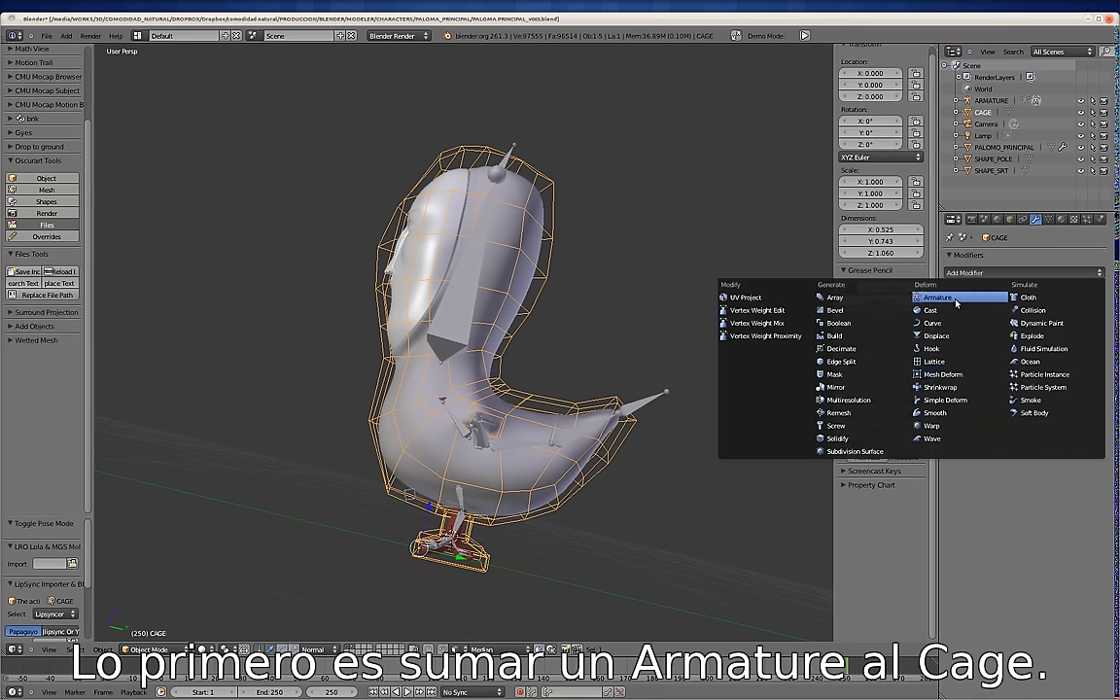
left_click(937, 296)
Select the armature plus the cage and enter Weight Paint mode on the cage.
mouse_move(681, 350)
middle_mouse_down()
mouse_move(632, 330)
mouse_move(712, 299)
middle_mouse_up()
left_click(991, 100)
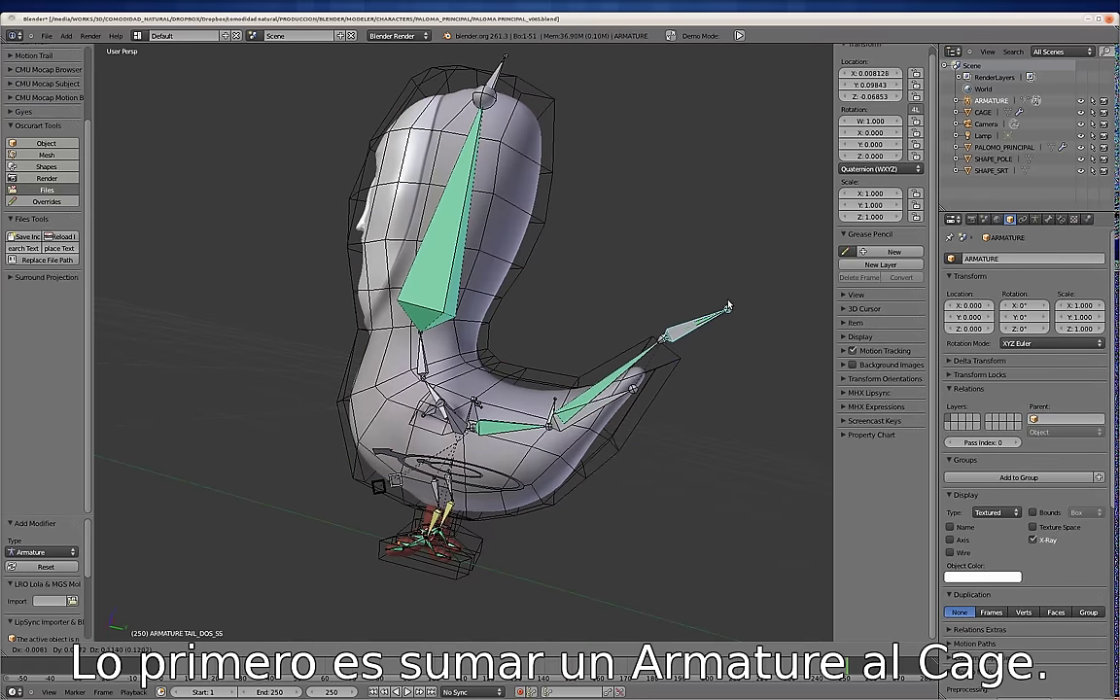
right_click(651, 379, "shift")
key("ctrl+Tab")
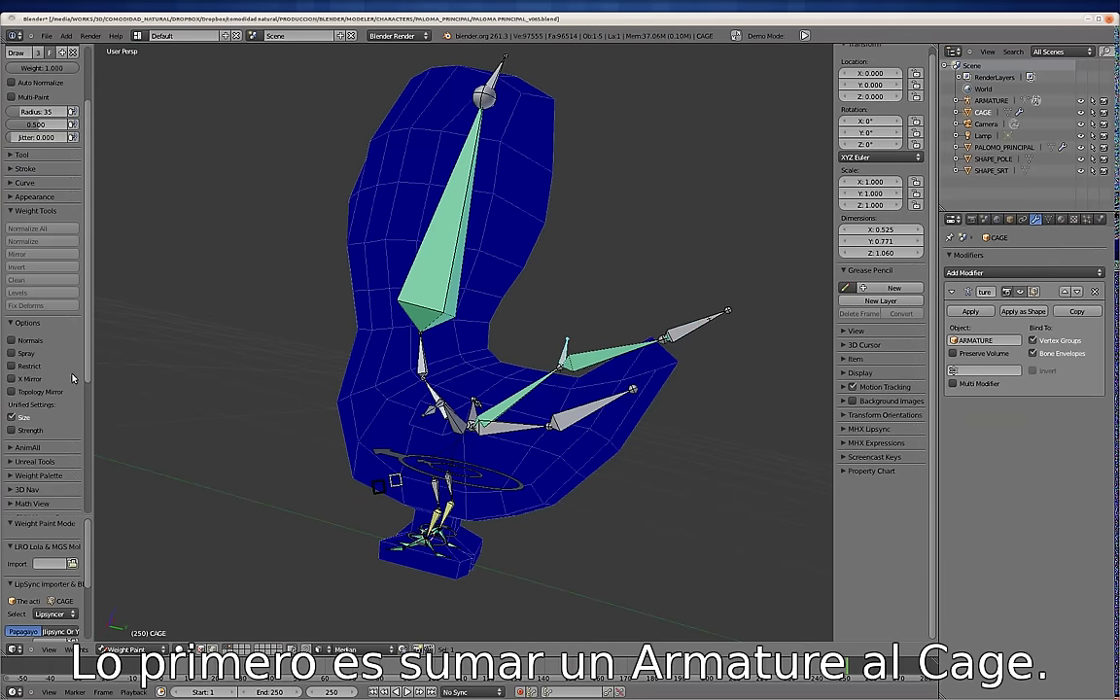
Pick the tail-tip bone, disable Bone Envelopes, and set the brush radius to 65.
right_click(606, 350)
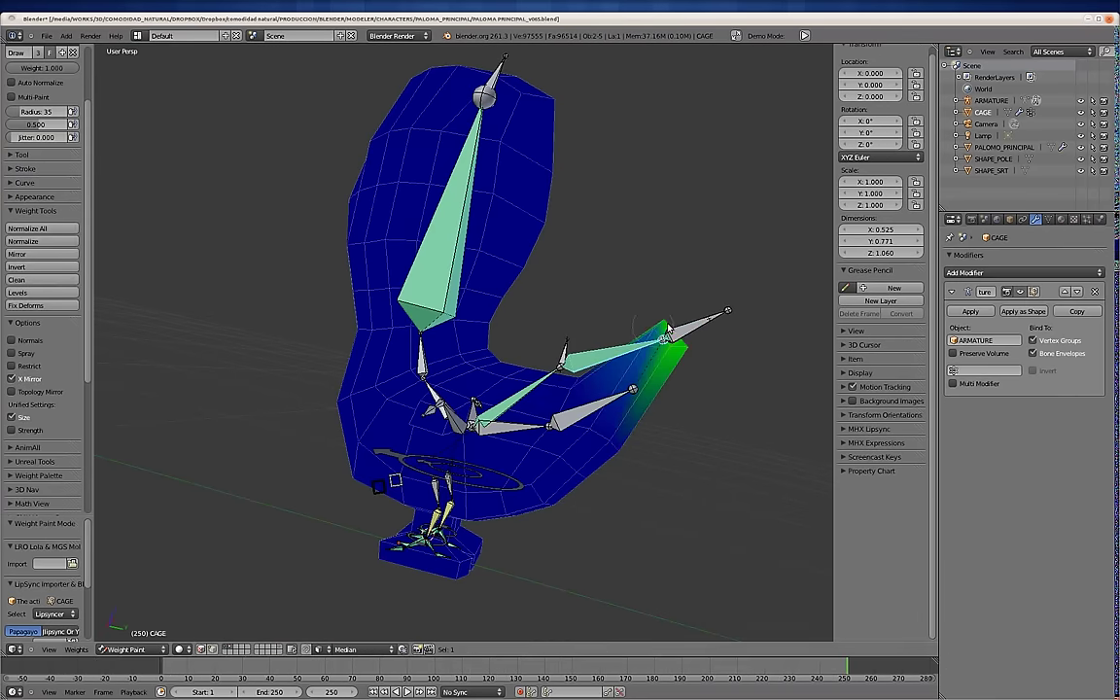
left_click(1032, 353)
mouse_move(638, 370)
left_mouse_down()
mouse_move(673, 332)
mouse_move(668, 342)
left_mouse_up()
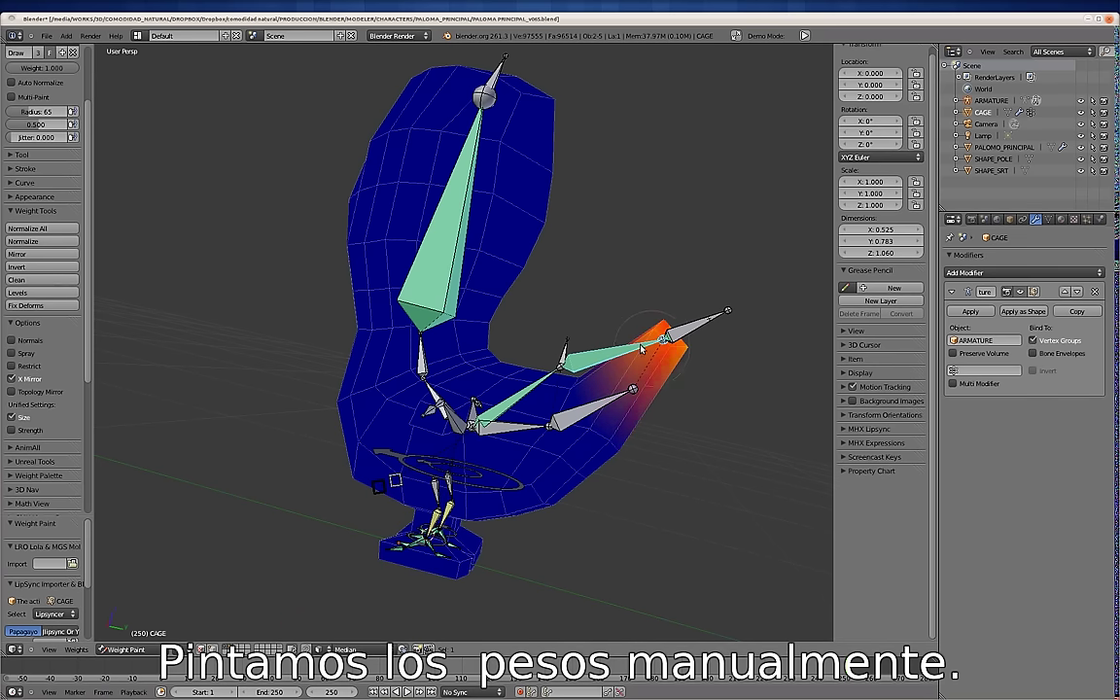
Paint weights for a central tail bone across the lower tail and body.
middle_click_drag(267, 592, 505, 408)
right_click(526, 382)
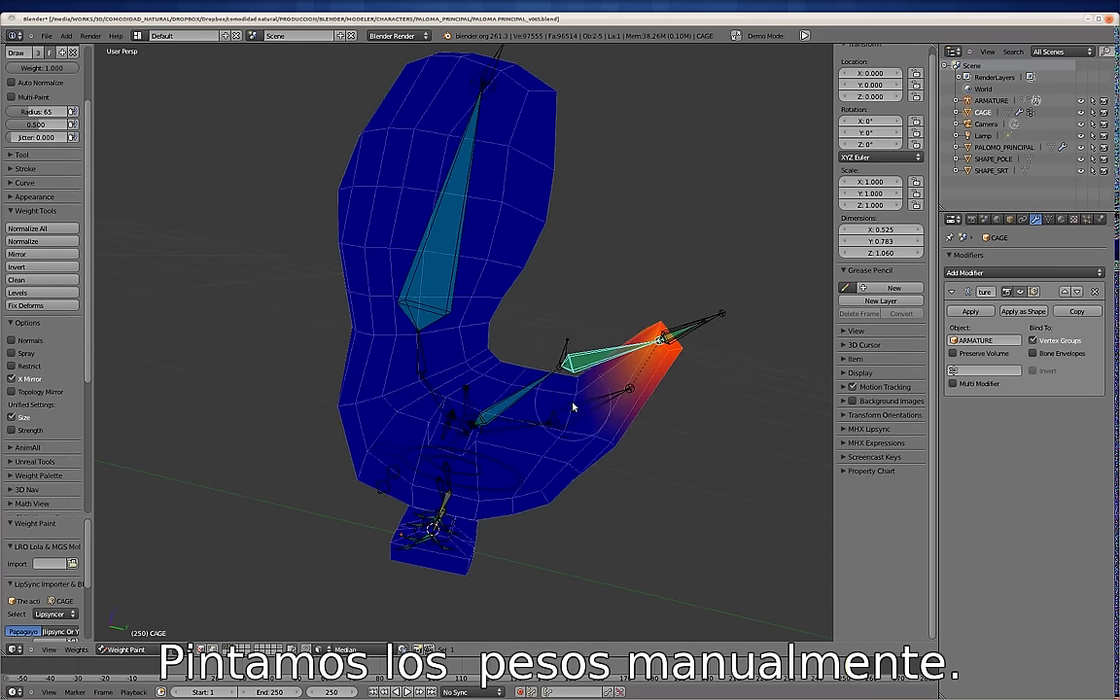
left_click_drag(525, 382, 560, 474)
middle_click_drag(559, 404, 537, 504)
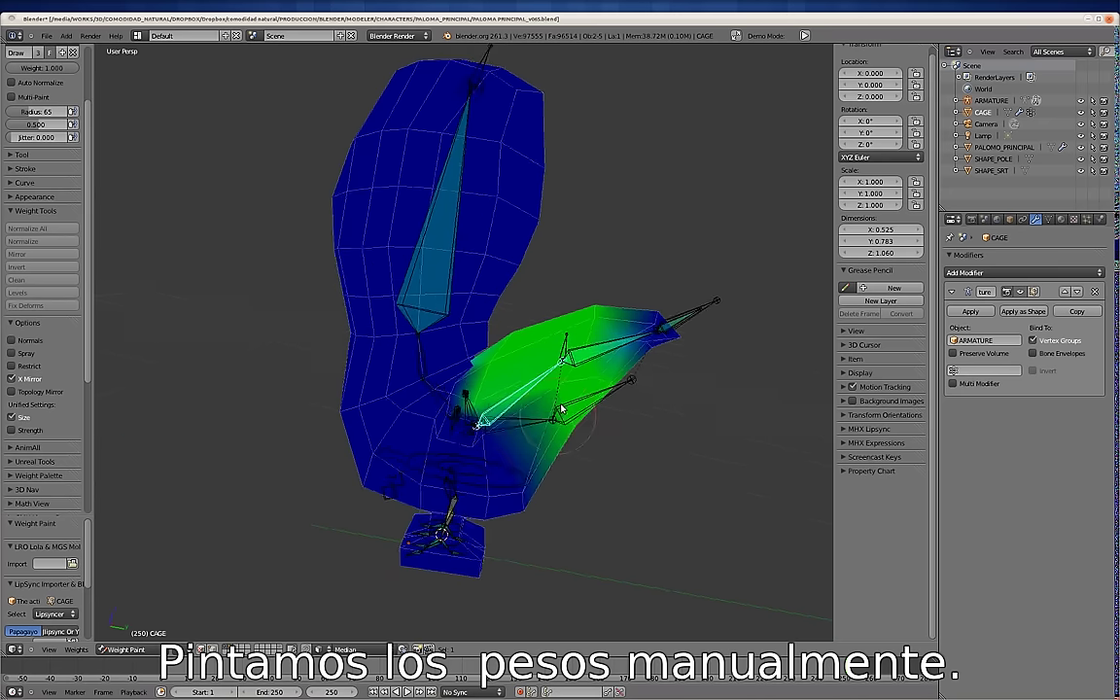
mouse_move(537, 505)
left_mouse_down()
mouse_move(496, 428)
mouse_move(537, 464)
mouse_move(554, 442)
mouse_move(565, 355)
mouse_move(521, 393)
left_mouse_up()
Paint the upper tail bone's weights from the tail base to the tip.
right_click(637, 336)
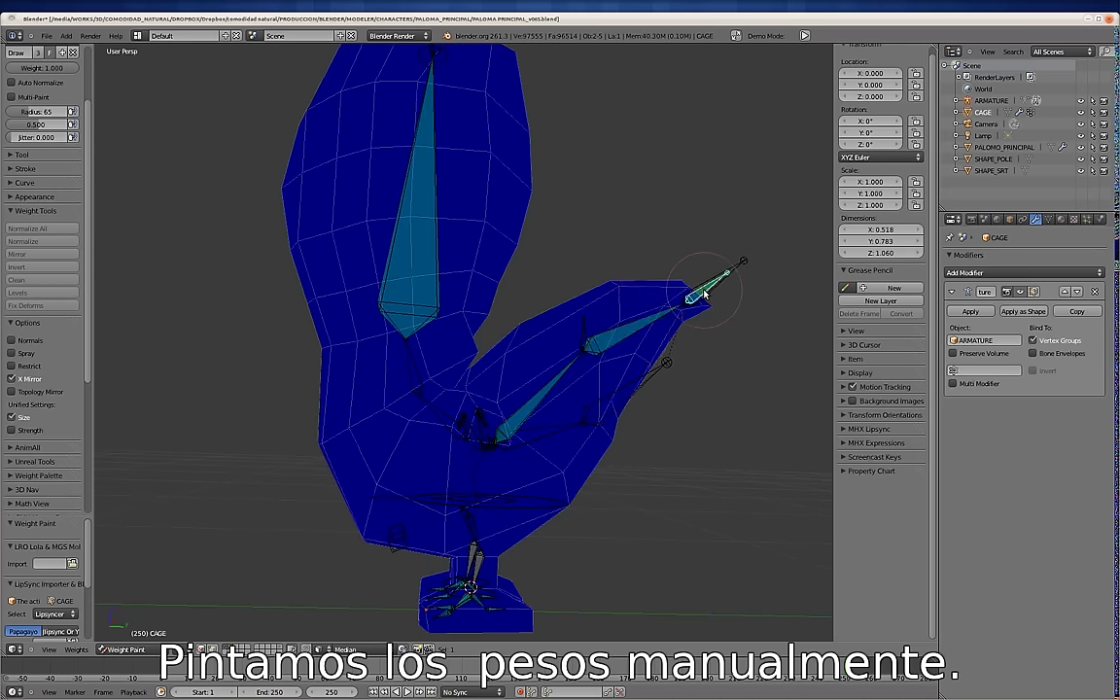
scroll(43, 139, "up", 2)
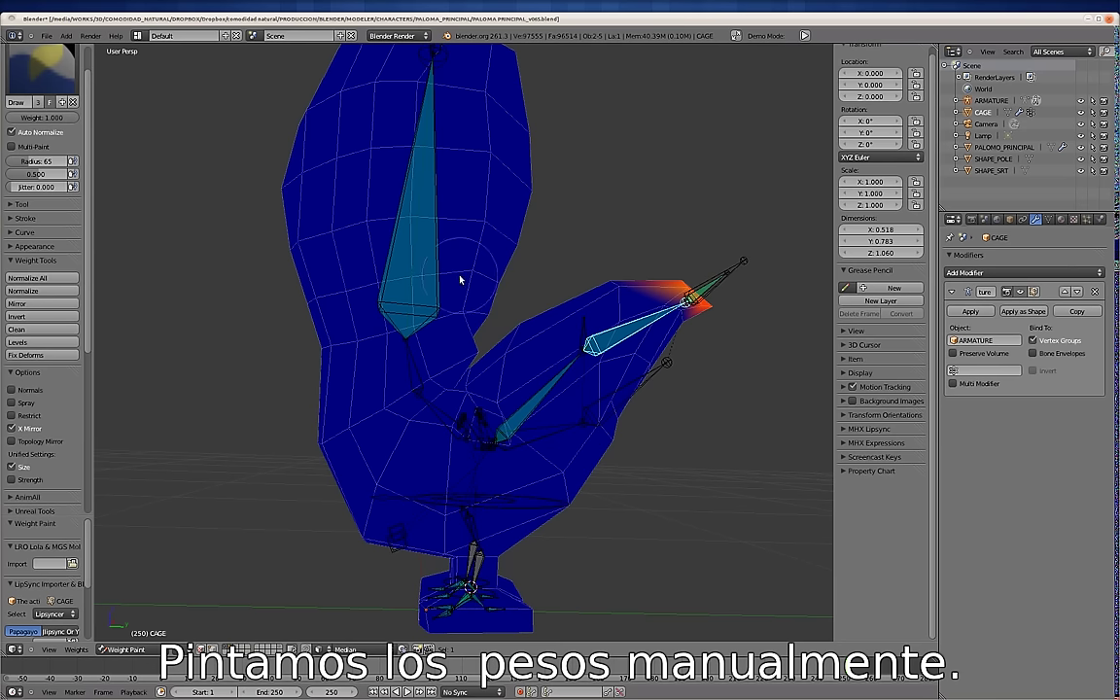
left_click_drag(613, 310, 675, 333)
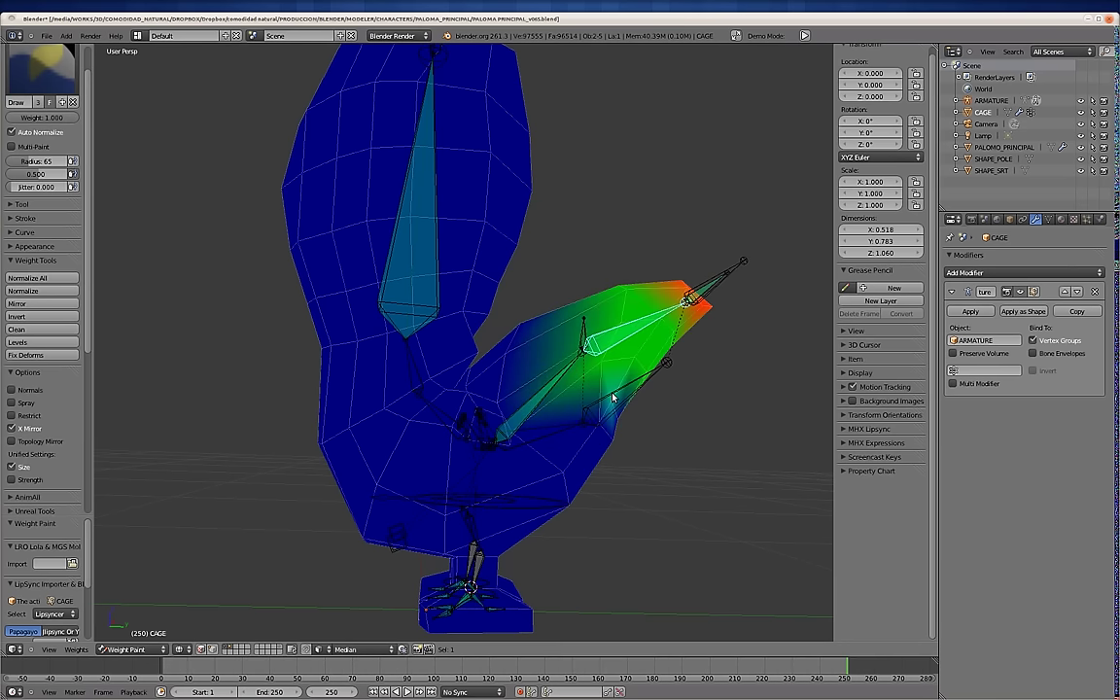
left_click_drag(637, 386, 568, 498)
mouse_move(540, 412)
left_mouse_down()
mouse_move(467, 412)
mouse_move(506, 447)
left_mouse_up()
Frame the head bone and paint its weight on the top of the head.
right_click(425, 291)
key("KP_Decimal")
mouse_move(443, 234)
left_mouse_down()
mouse_move(388, 242)
mouse_move(333, 312)
mouse_move(490, 362)
mouse_move(470, 417)
mouse_move(492, 426)
left_mouse_up()
mouse_move(535, 304)
middle_mouse_down()
mouse_move(318, 380)
mouse_move(386, 342)
middle_mouse_up()
scroll(392, 445, "up", 2)
Paint a small neck bone's weight across the neck and left body.
scroll(405, 363, "up", 2)
right_click(405, 363)
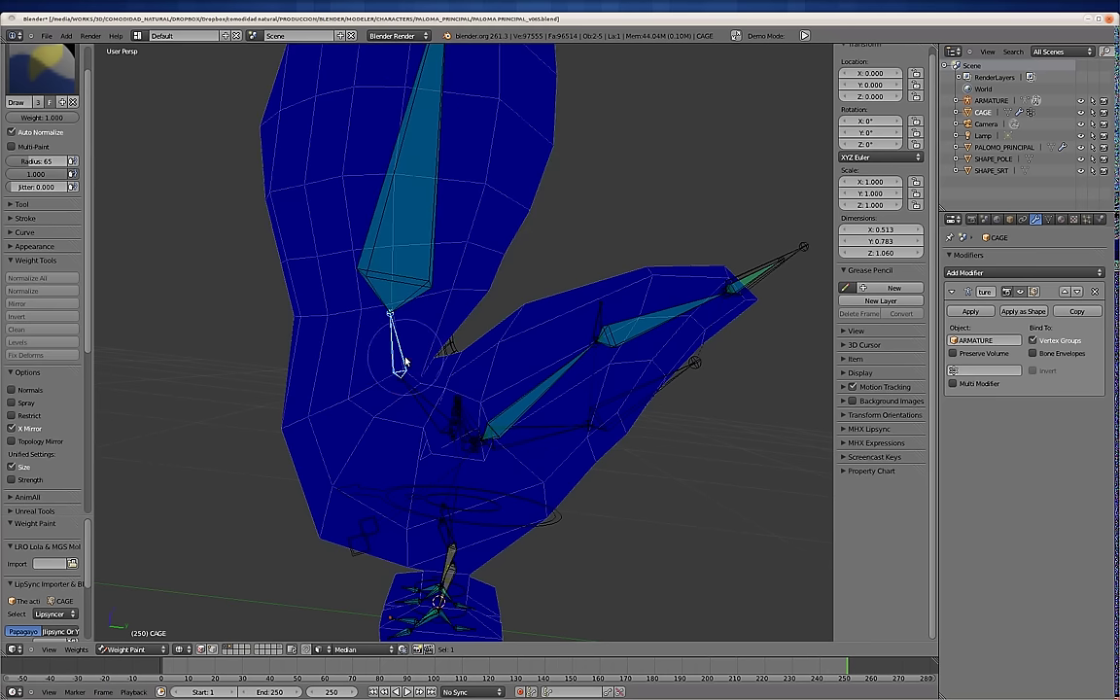
mouse_move(408, 330)
left_mouse_down()
mouse_move(334, 347)
mouse_move(276, 446)
left_mouse_up()
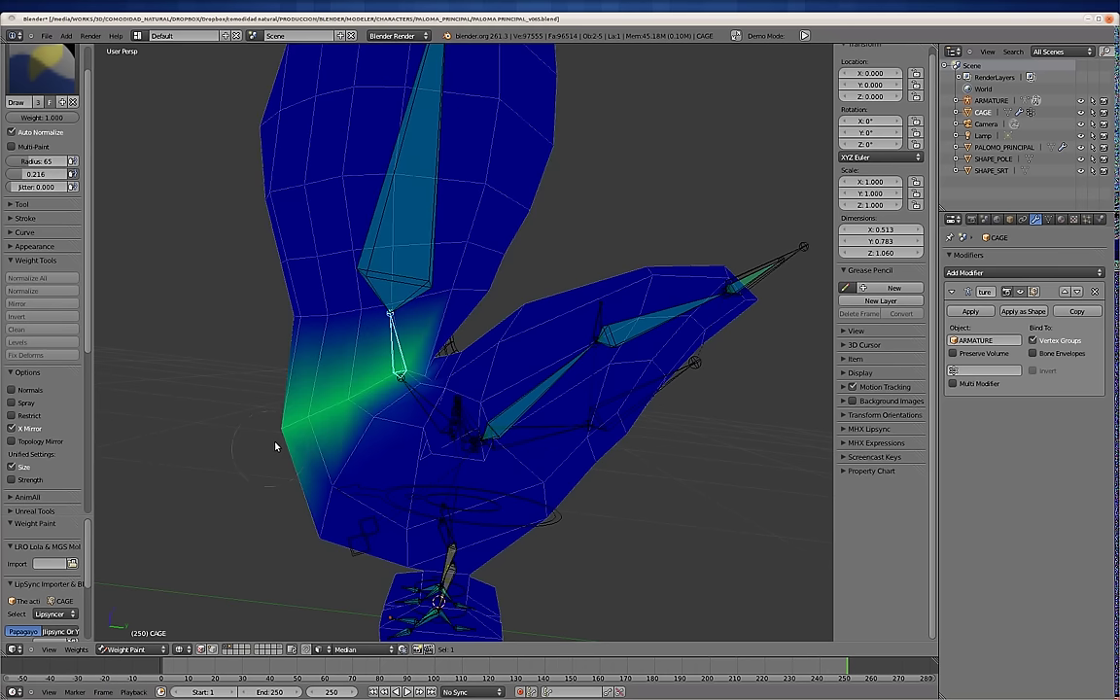
scroll(362, 385, "up", 2)
middle_click_drag(417, 424, 427, 382)
scroll(427, 382, "down", 2)
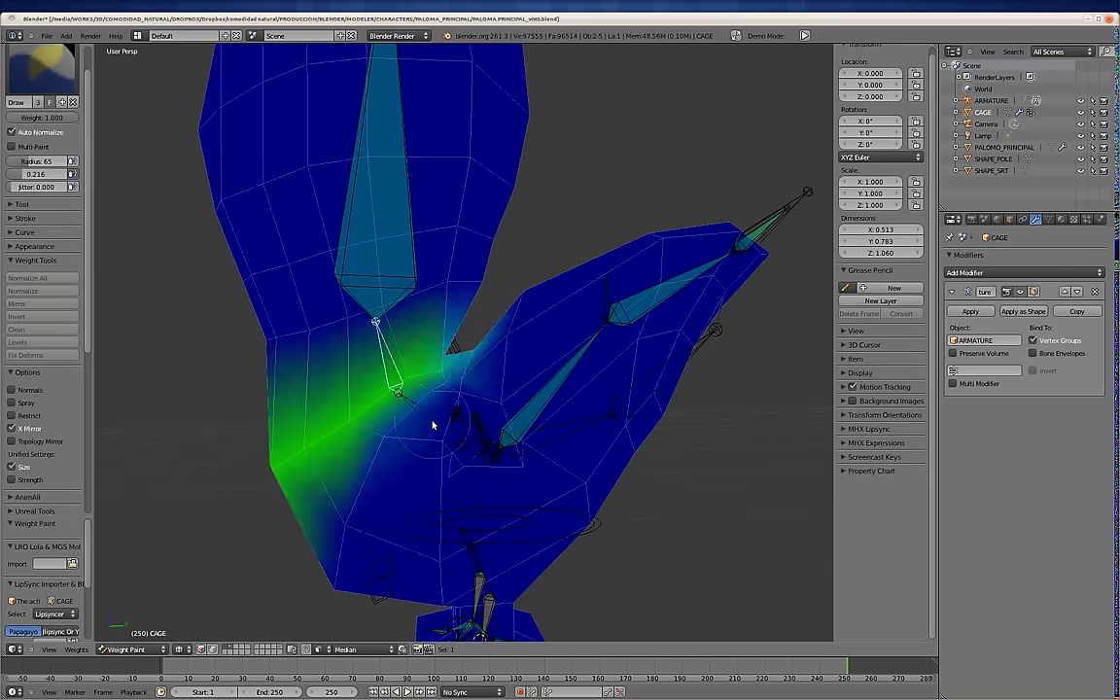
Paint another neck bone's weights over the belly, body centre, chest and down toward the feet.
right_click(412, 369)
left_click_drag(412, 370, 445, 512)
mouse_move(445, 512)
middle_mouse_down()
mouse_move(432, 382)
mouse_move(466, 489)
middle_mouse_up()
mouse_move(467, 489)
left_mouse_down()
mouse_move(477, 304)
mouse_move(600, 438)
mouse_move(425, 563)
left_mouse_up()
middle_click_drag(425, 563, 478, 260)
mouse_move(478, 260)
left_mouse_down()
mouse_move(280, 393)
mouse_move(406, 396)
left_mouse_up()
middle_click_drag(493, 333, 470, 290)
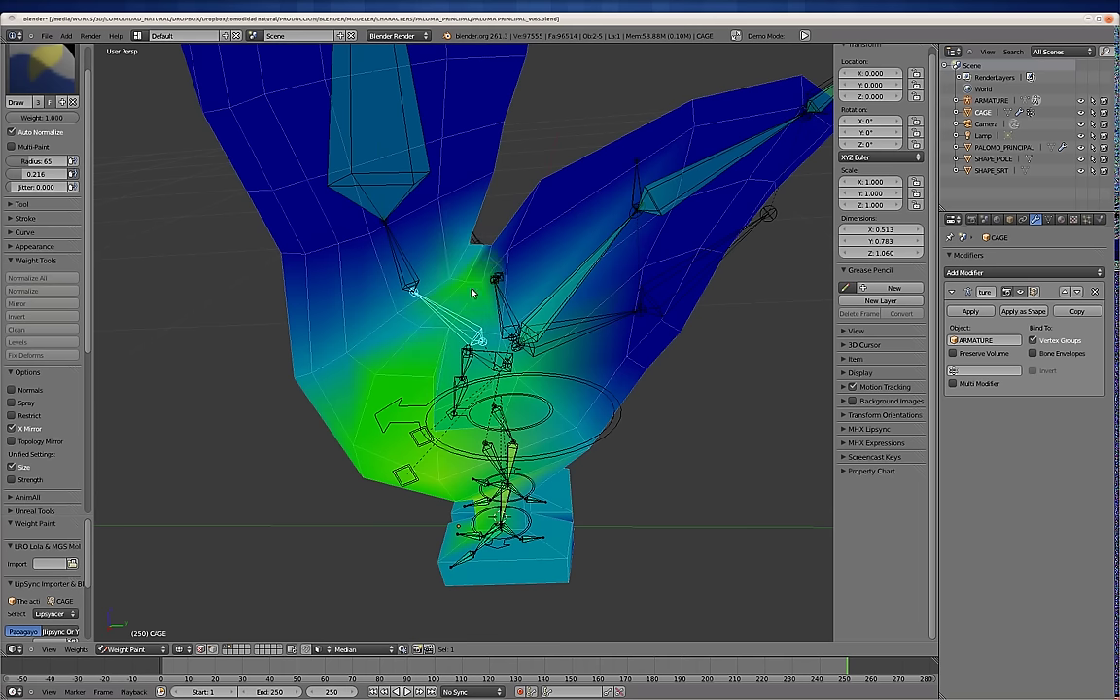
left_click_drag(476, 273, 550, 183)
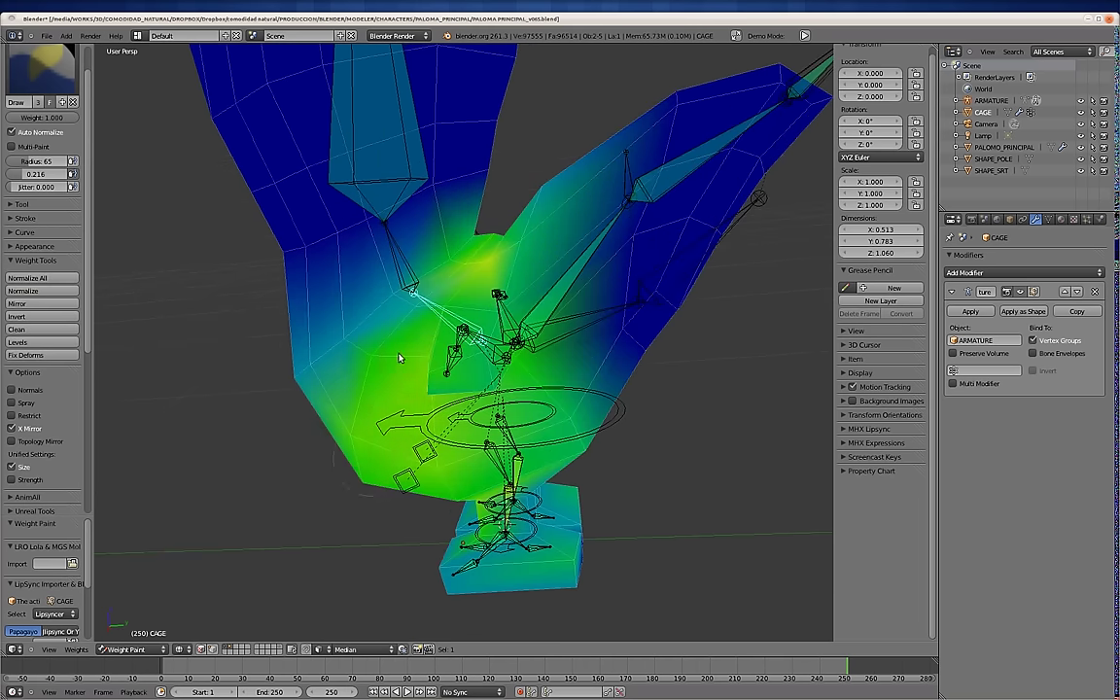
Inspect the weights of the shoulder bone and the bones just below it.
right_click(413, 282)
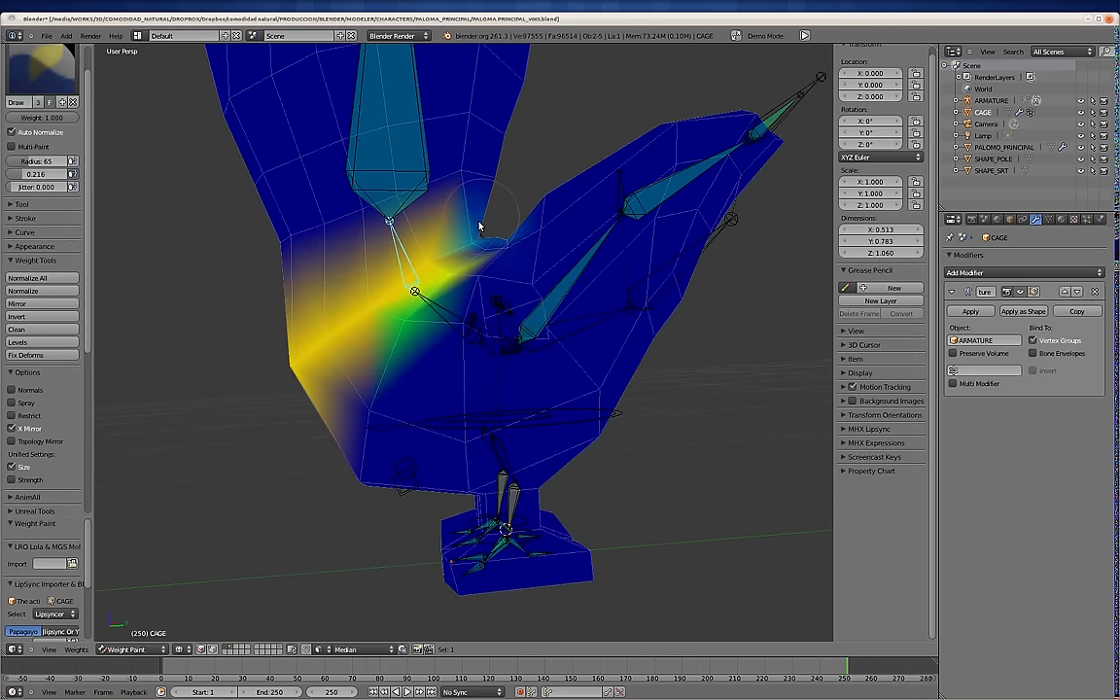
scroll(465, 186, "up", 2)
middle_click_drag(407, 225, 468, 324, "shift")
right_click(468, 324)
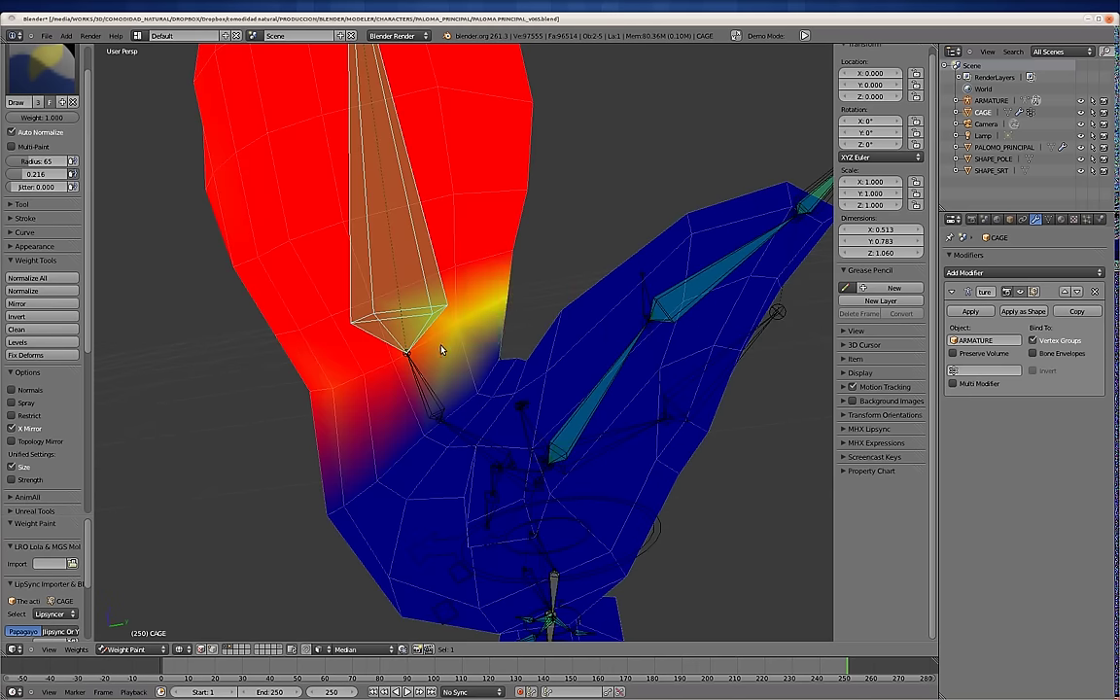
right_click(440, 350)
right_click(503, 439)
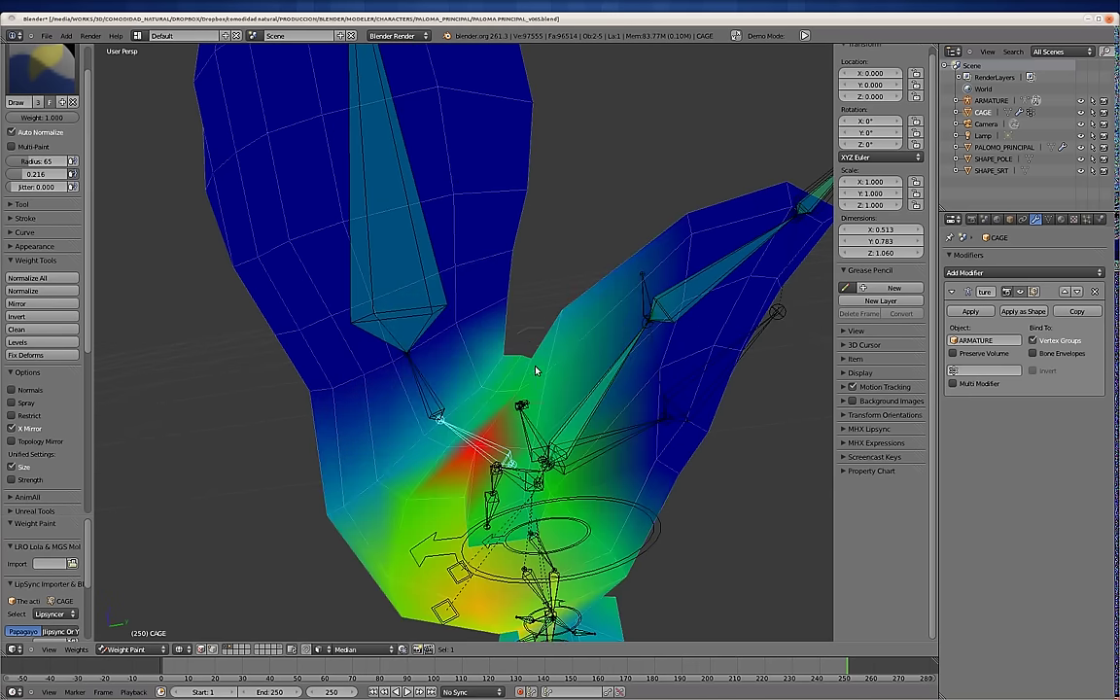
Strengthen the lower and upper tail bone weights toward full strength.
middle_click_drag(564, 292, 539, 342)
right_click(538, 342)
mouse_move(666, 220)
left_mouse_down()
mouse_move(701, 446)
mouse_move(650, 331)
left_mouse_up()
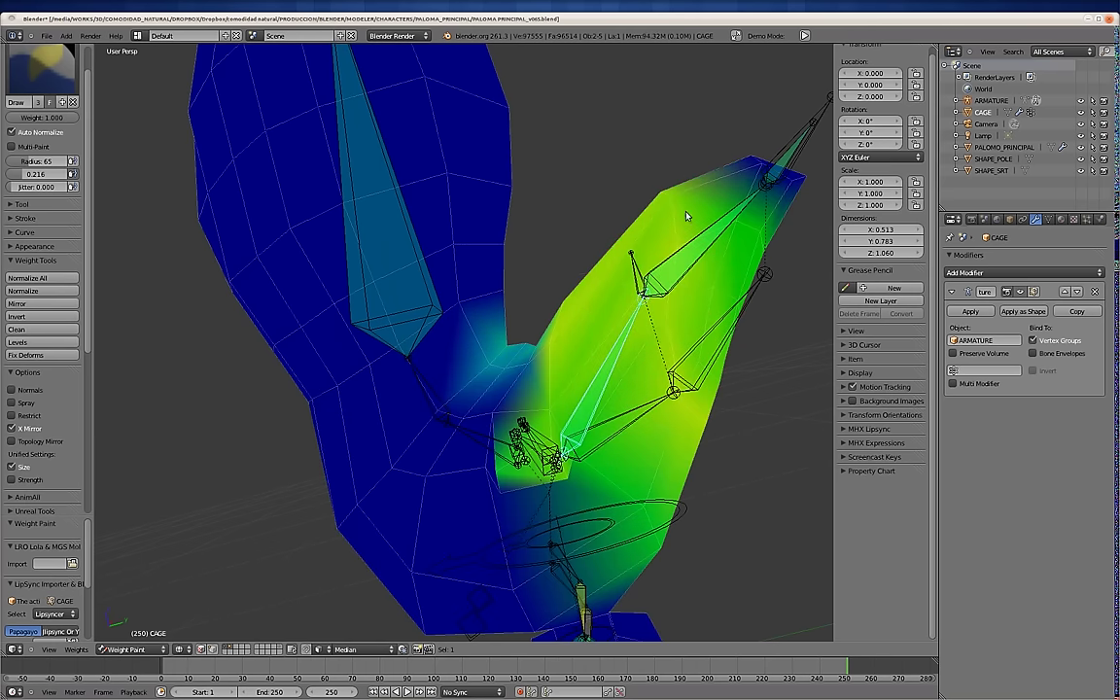
right_click(685, 216)
mouse_move(673, 183)
left_mouse_down()
mouse_move(776, 246)
mouse_move(704, 286)
left_mouse_up()
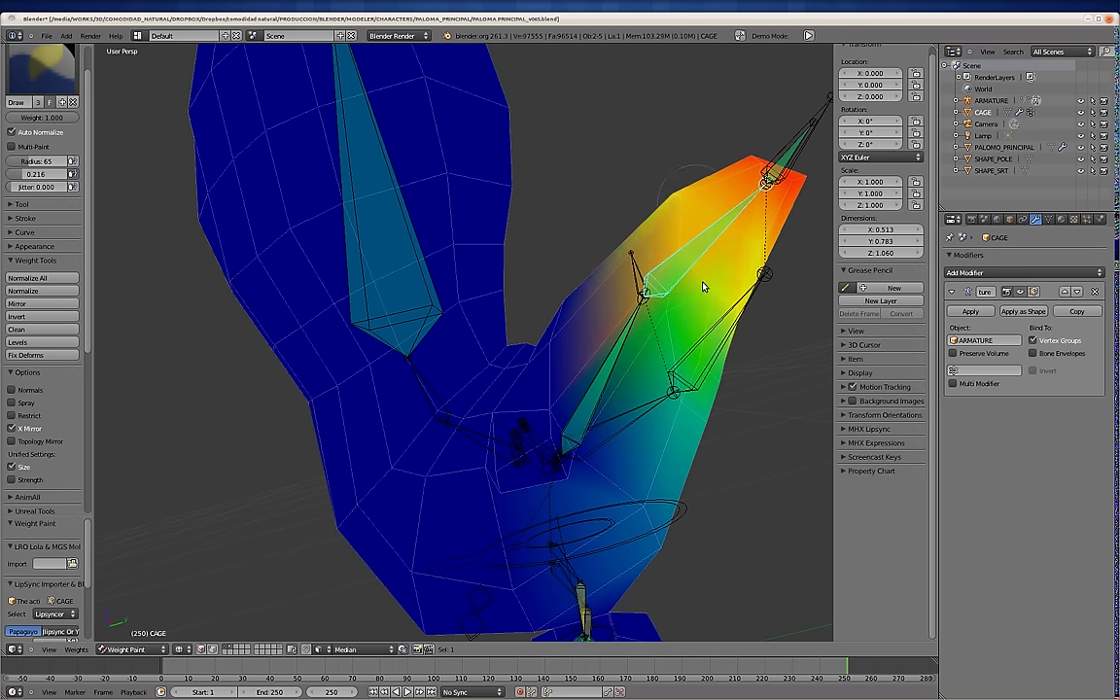
Check the ellipse control, tail and chest bone weights, then return to object mode.
middle_click_drag(737, 307, 593, 369)
right_click(607, 352)
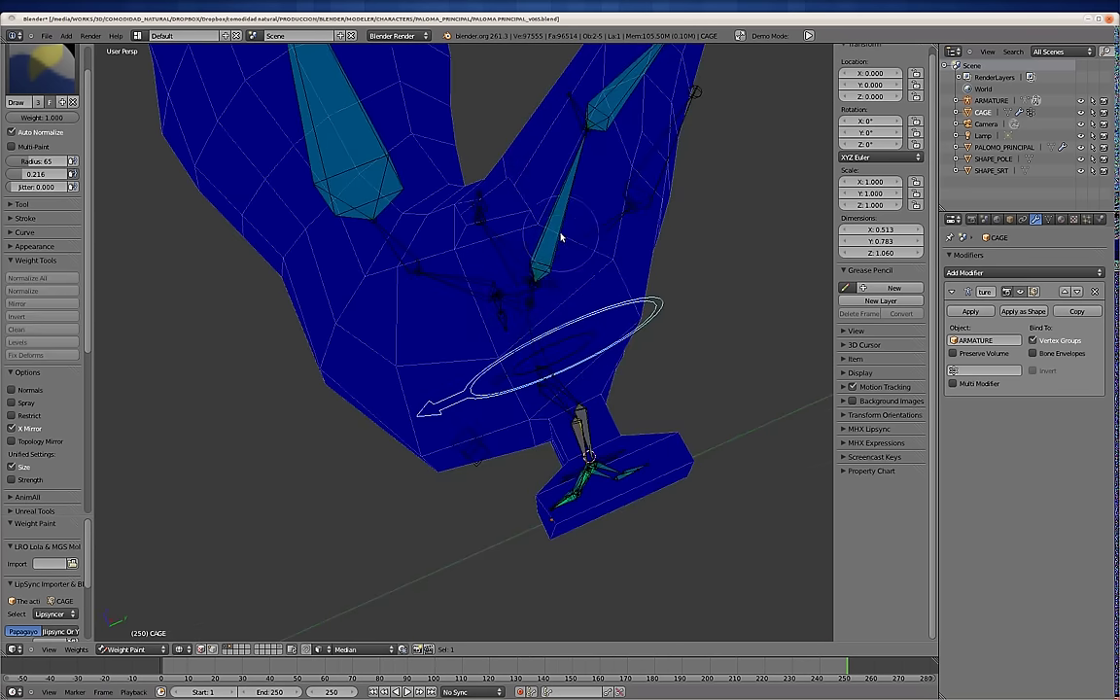
right_click(561, 236)
middle_click_drag(561, 236, 467, 273)
right_click(438, 283)
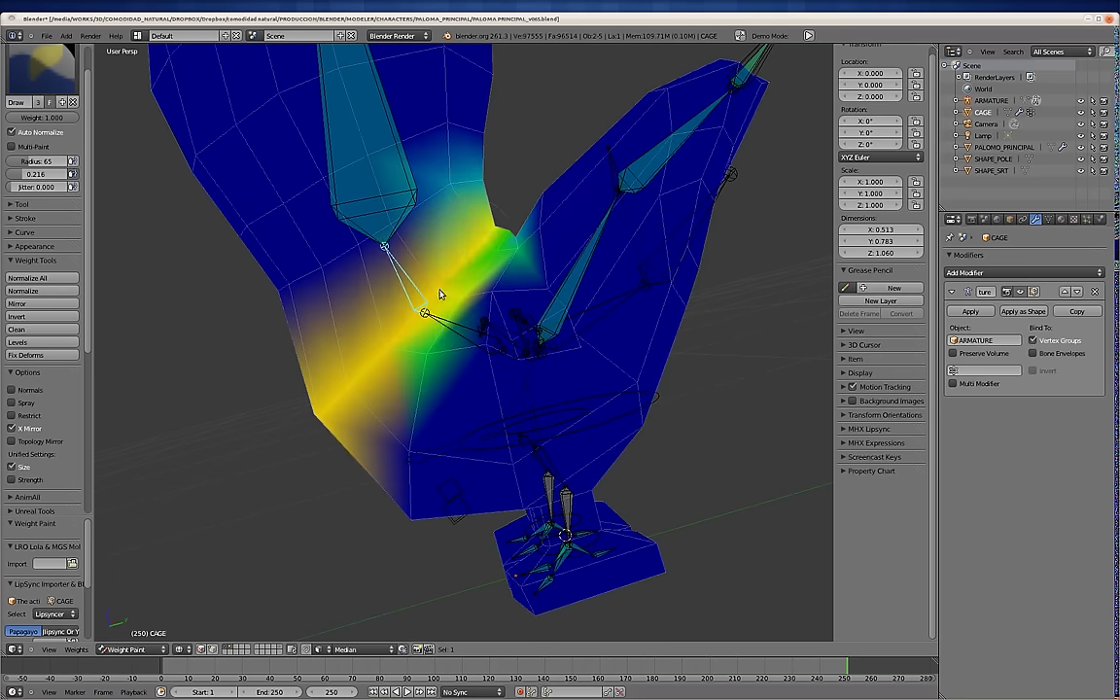
key("ctrl+Tab")
Switch to solid shading, put the armature in Pose Mode, and grab a bone.
key("z")
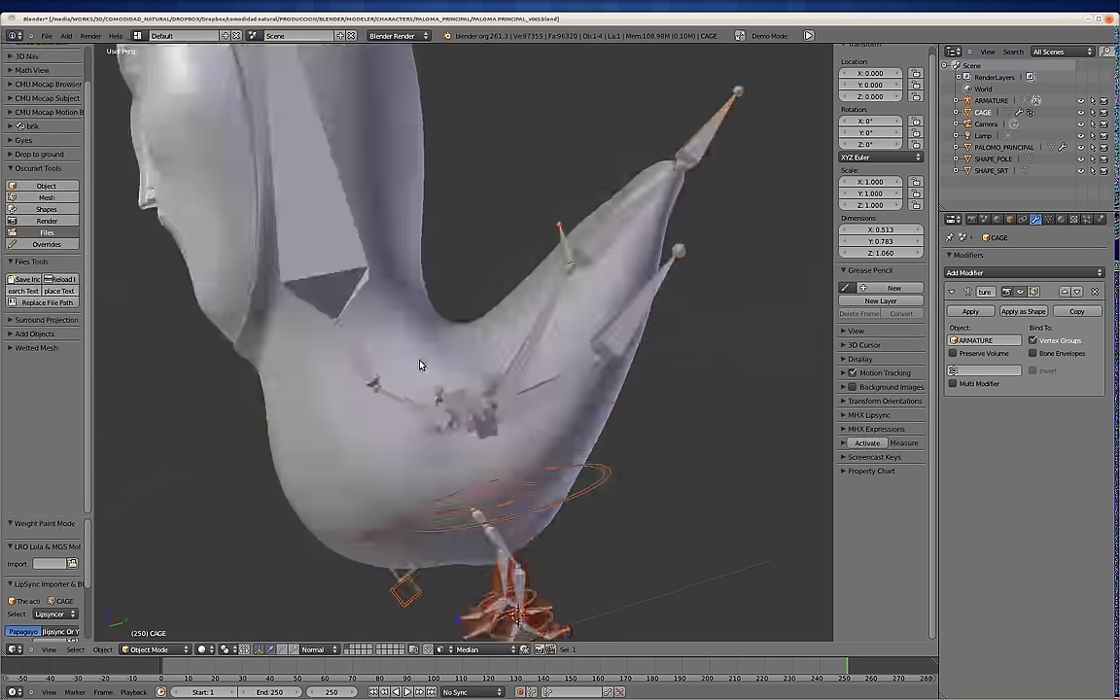
middle_click_drag(420, 362, 477, 320)
right_click(541, 350)
key("ctrl+Tab")
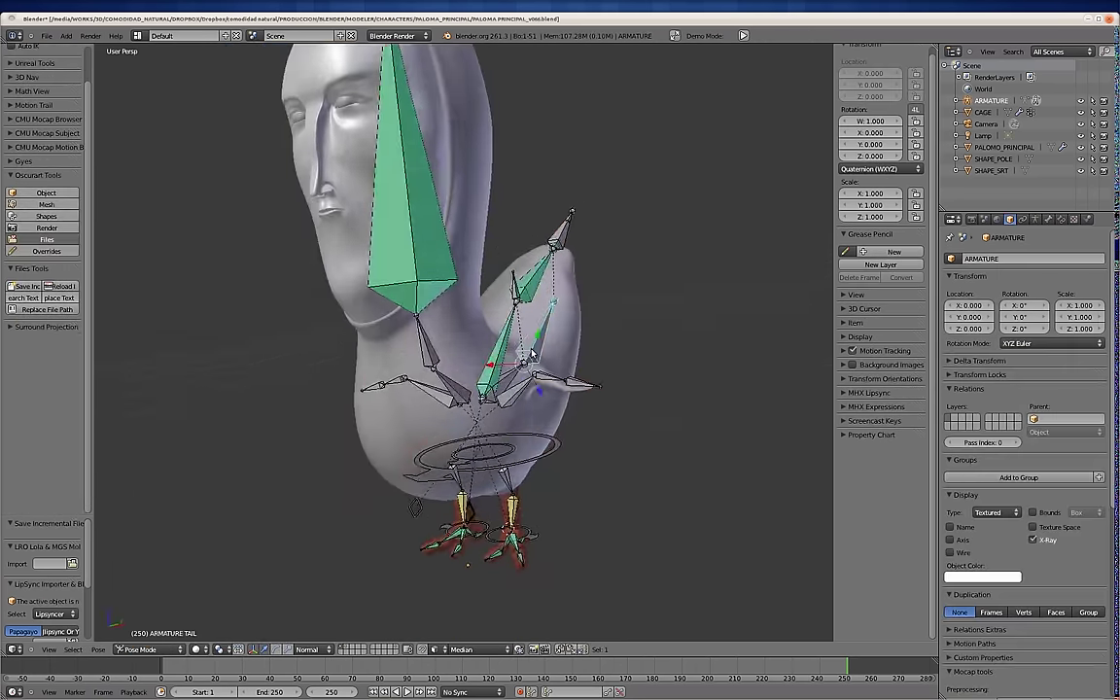
mouse_move(540, 350)
middle_mouse_down()
mouse_move(520, 425)
mouse_move(683, 259)
middle_mouse_up()
key("g")
Select the tail bones and reset their rotations to the rest pose.
right_click(519, 425)
right_click(683, 258)
key("a")
key("a")
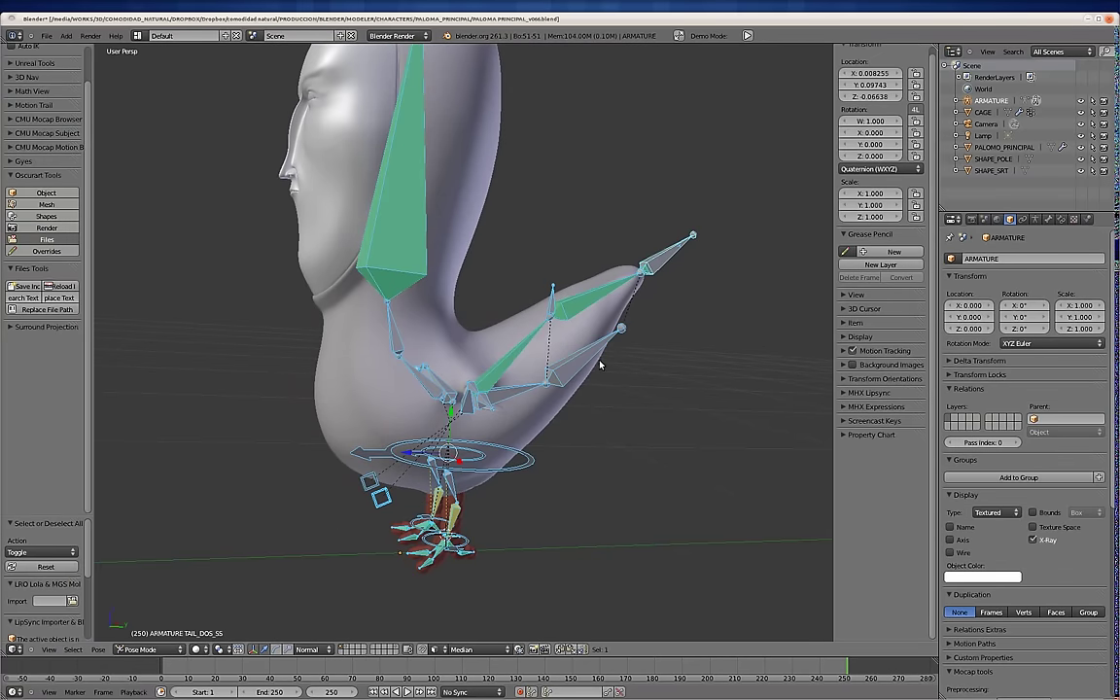
key("alt+r")
key("a")
Rotate the CENTER_BEHIND bone by -13.737° to swing the tail chain.
right_click(753, 232)
key("g")
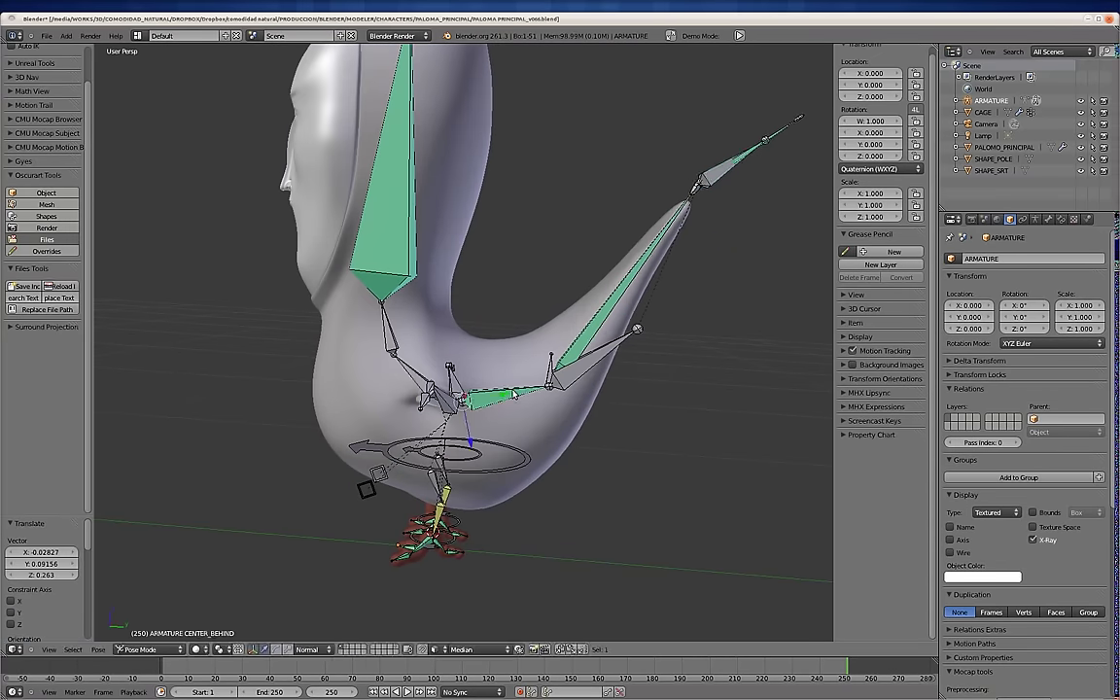
key("Escape")
right_click(573, 345)
key("r")
left_click(574, 345)
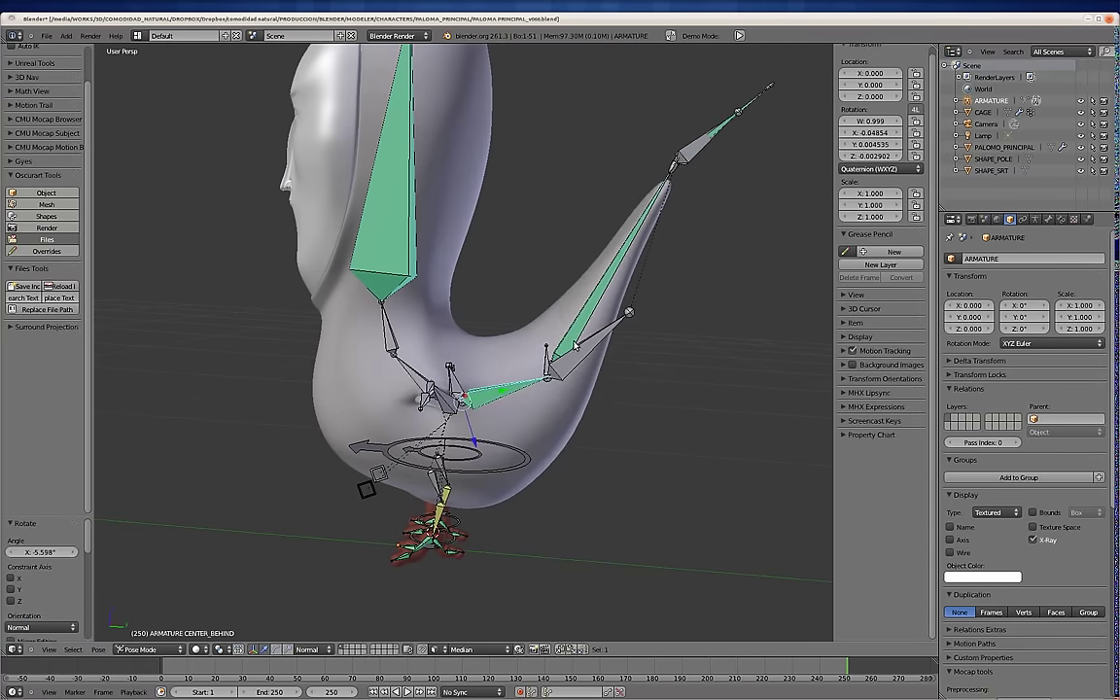
right_click(530, 387)
key("r")
left_click(541, 397)
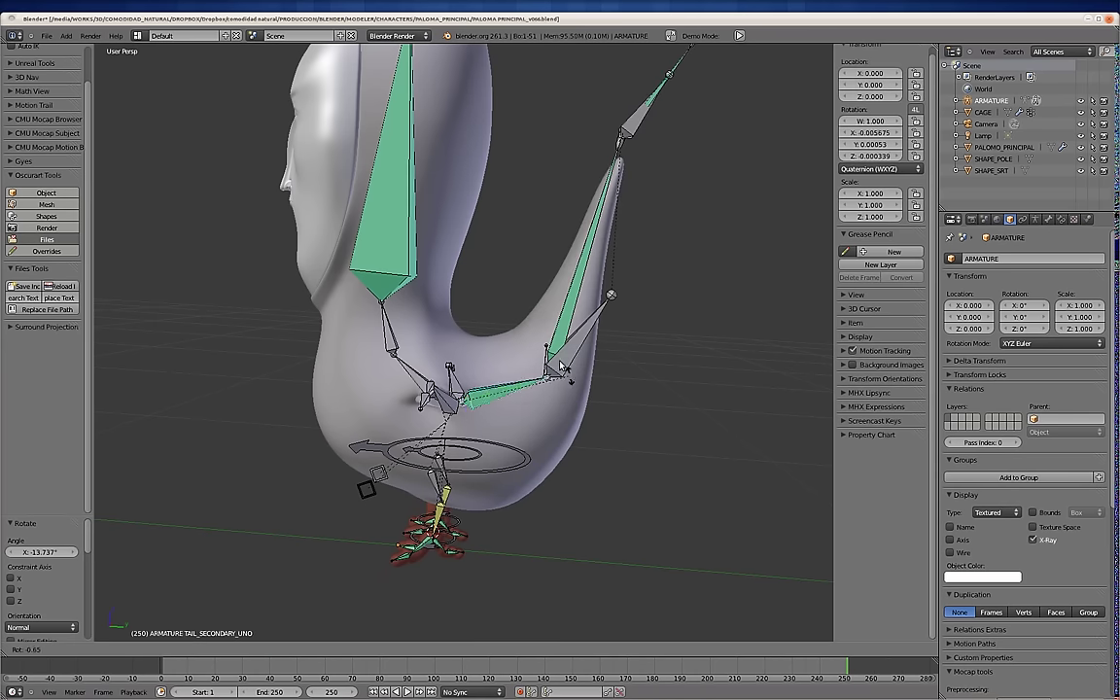
Move the TAIL_UNO_SS and TAIL_DOS_SS tail bones to bend the tail.
right_click(564, 372)
key("g")
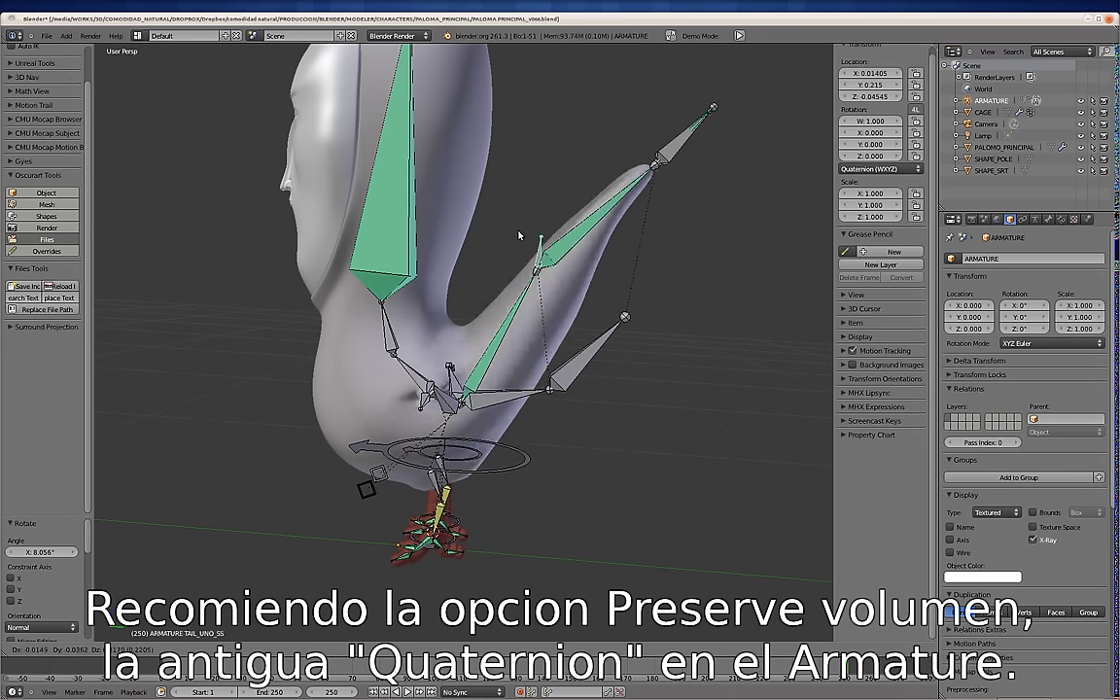
left_click(534, 243)
right_click(712, 259)
key("g")
left_click(470, 338)
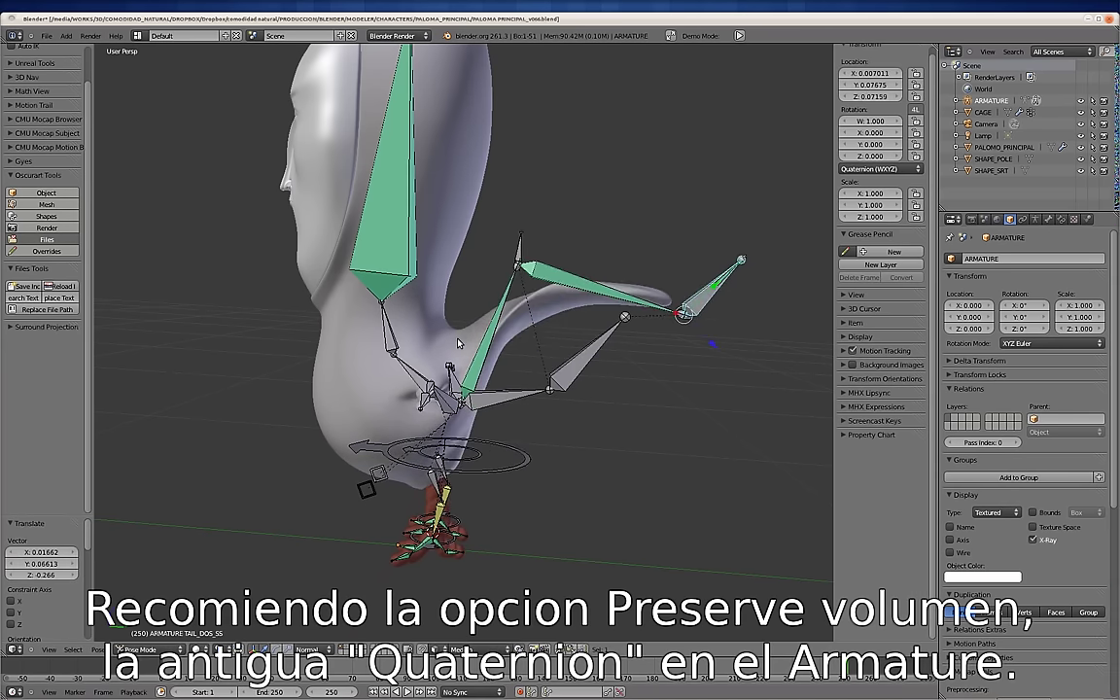
Enable Preserve Volume on the CAGE mesh's Armature modifier.
right_click(471, 338)
left_click(1035, 221)
key("2")
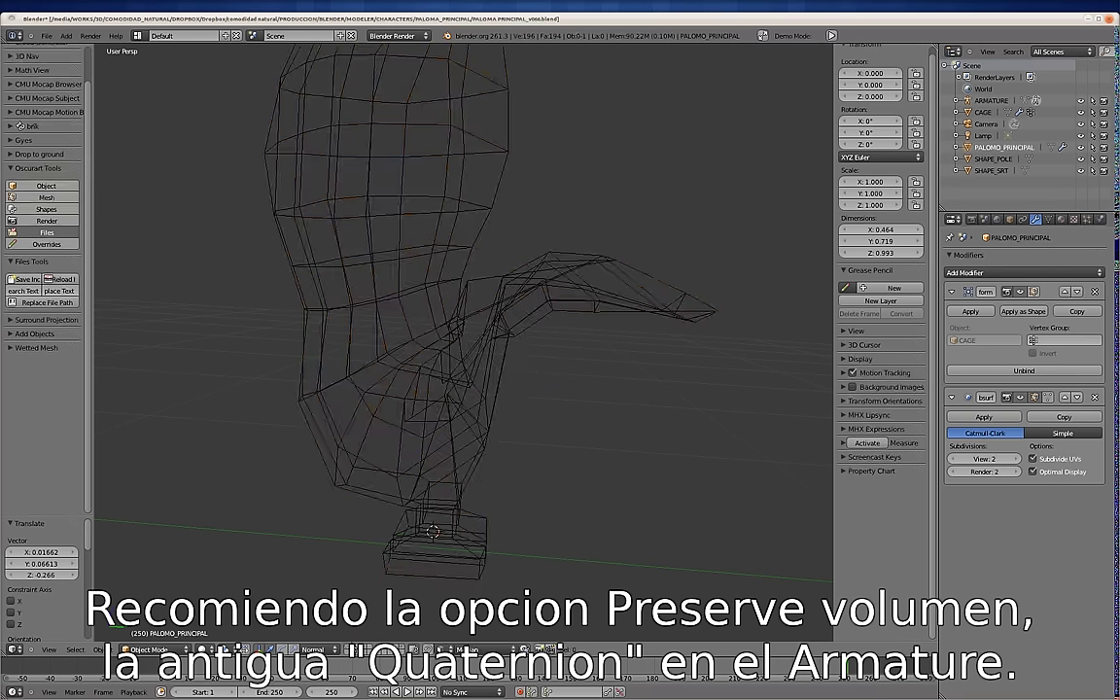
left_click(983, 111)
left_click(952, 353)
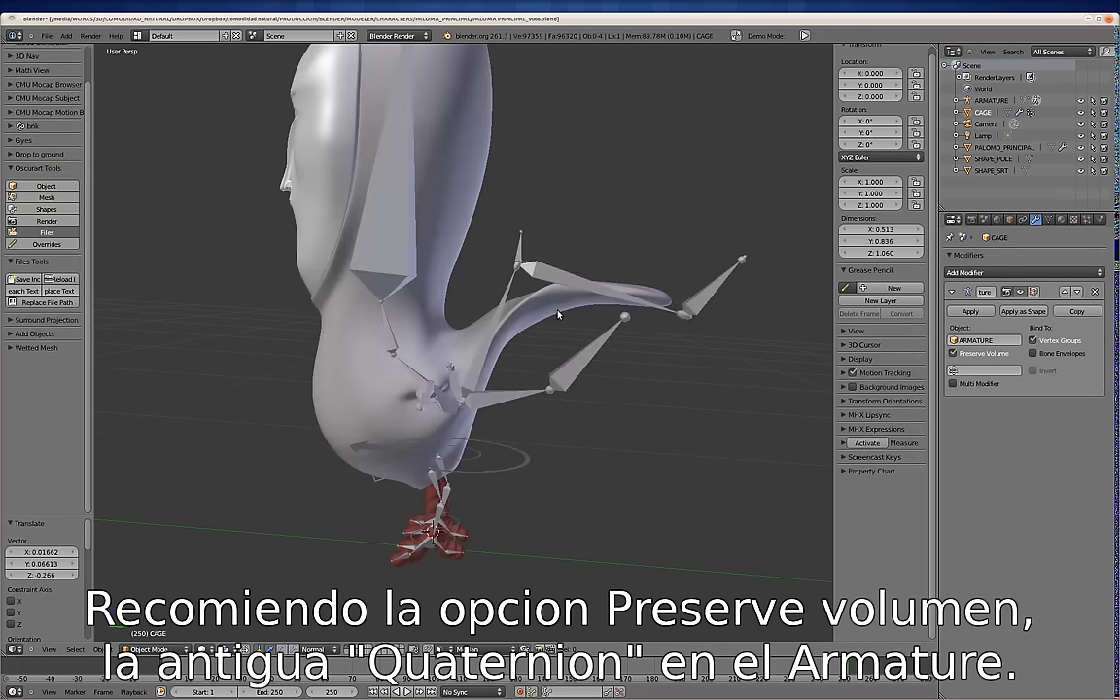
key("1")
Lift the wing's target bone to test the wing deformation.
right_click(581, 309)
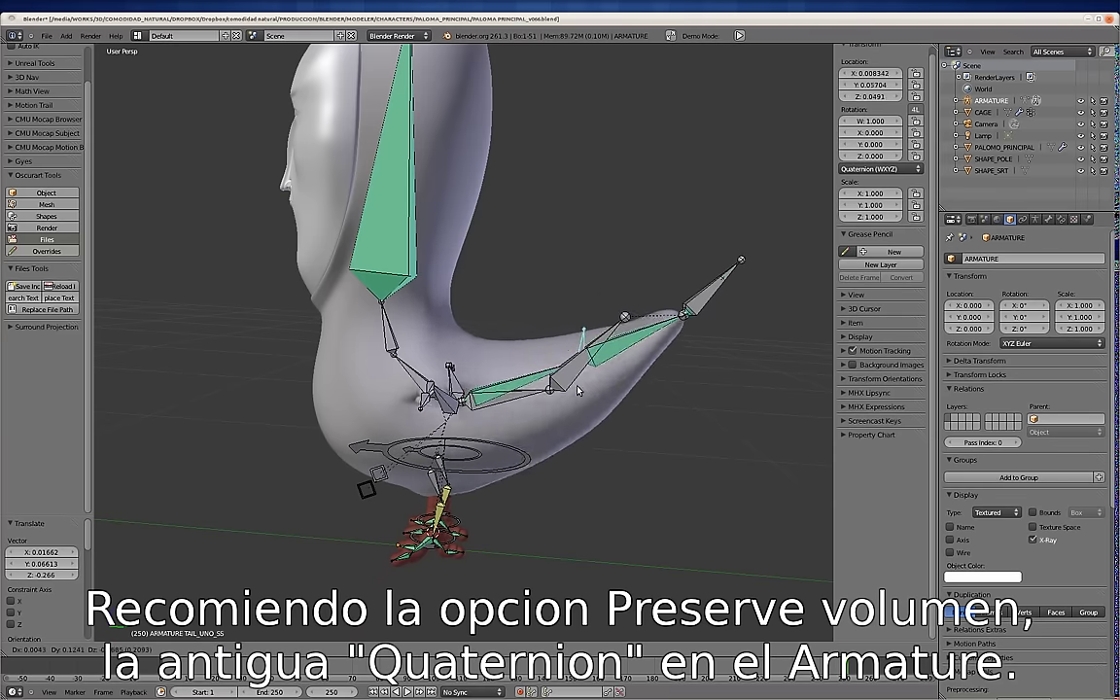
key("a")
right_click(576, 377)
key("g")
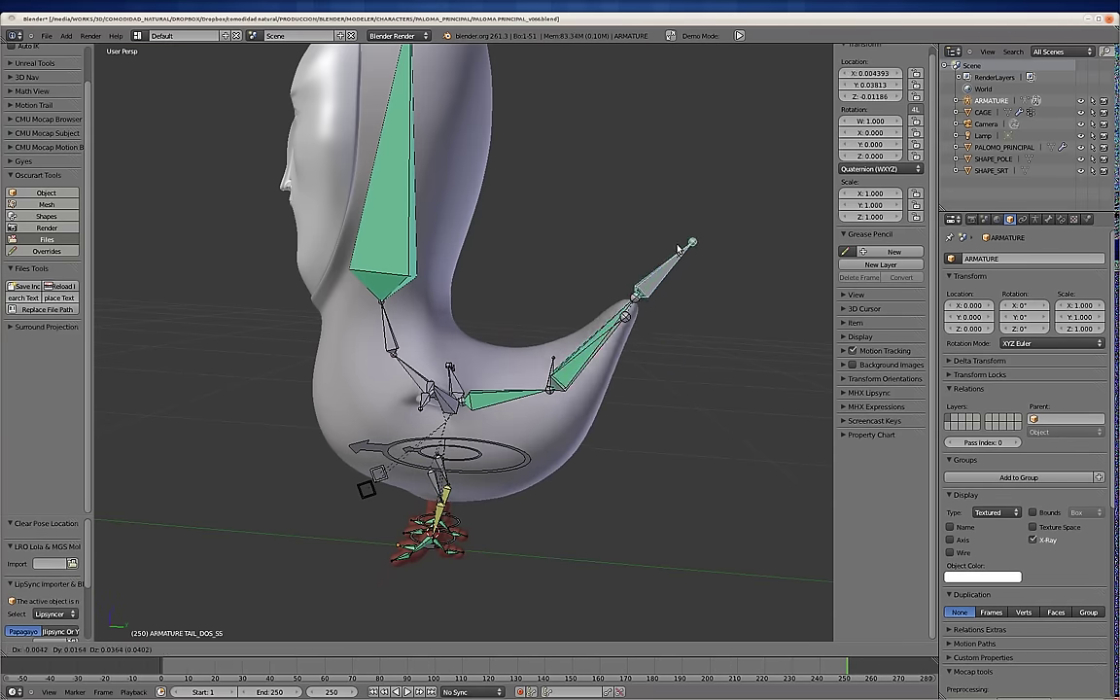
left_click(553, 281)
Move the TAIL_SECONDARY_UNO wing bone to another bone layer.
right_click(509, 351)
key("m")
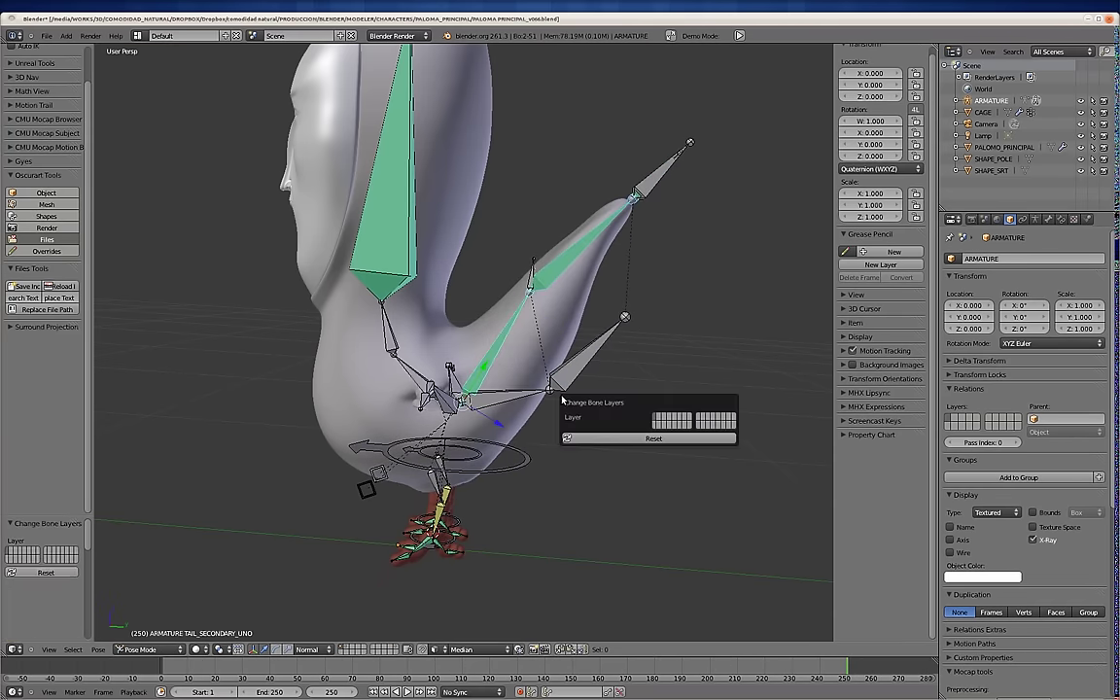
left_click(696, 420)
middle_click_drag(697, 420, 437, 336)
Test-rotate the head bone, then select the NECK bone.
right_click(437, 335)
key("r")
left_click(492, 326)
right_click(442, 394)
middle_click_drag(442, 394, 473, 366)
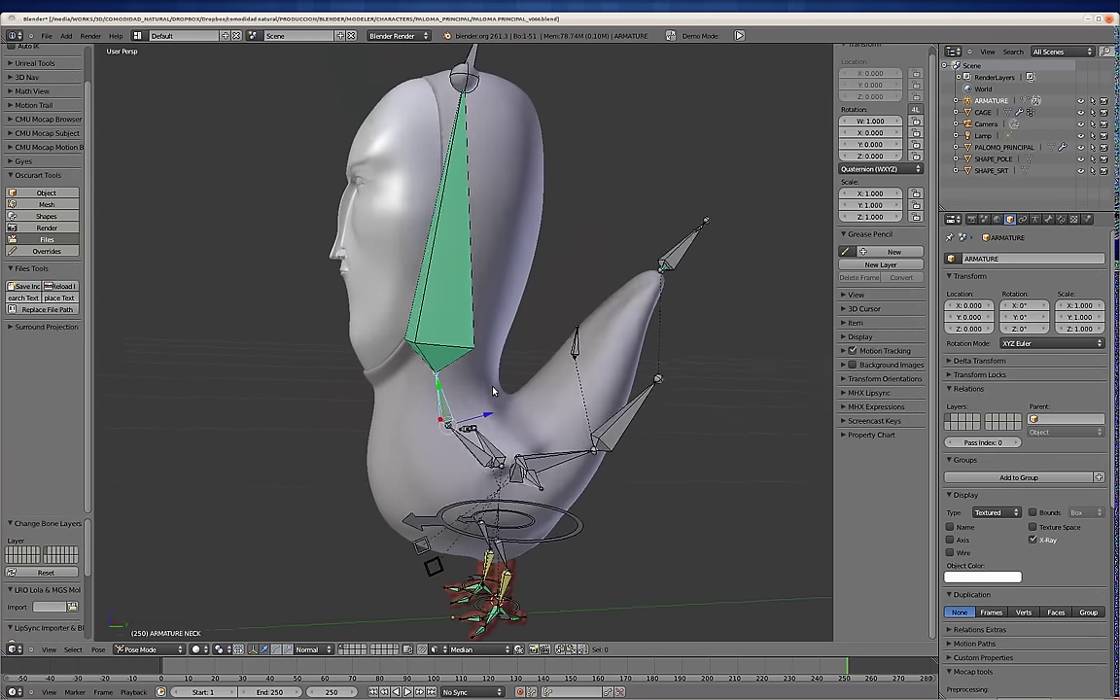
Subdivide the tall head bone in Edit Mode and slide the new joint down.
key("Tab")
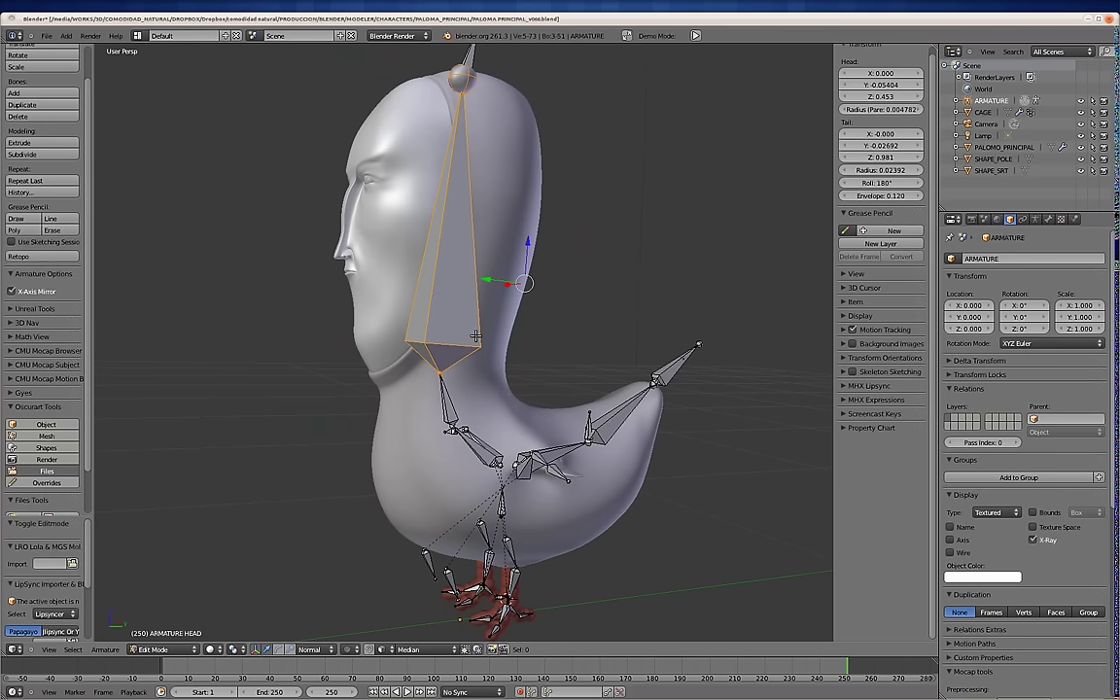
key("w")
left_click(478, 333)
key("g")
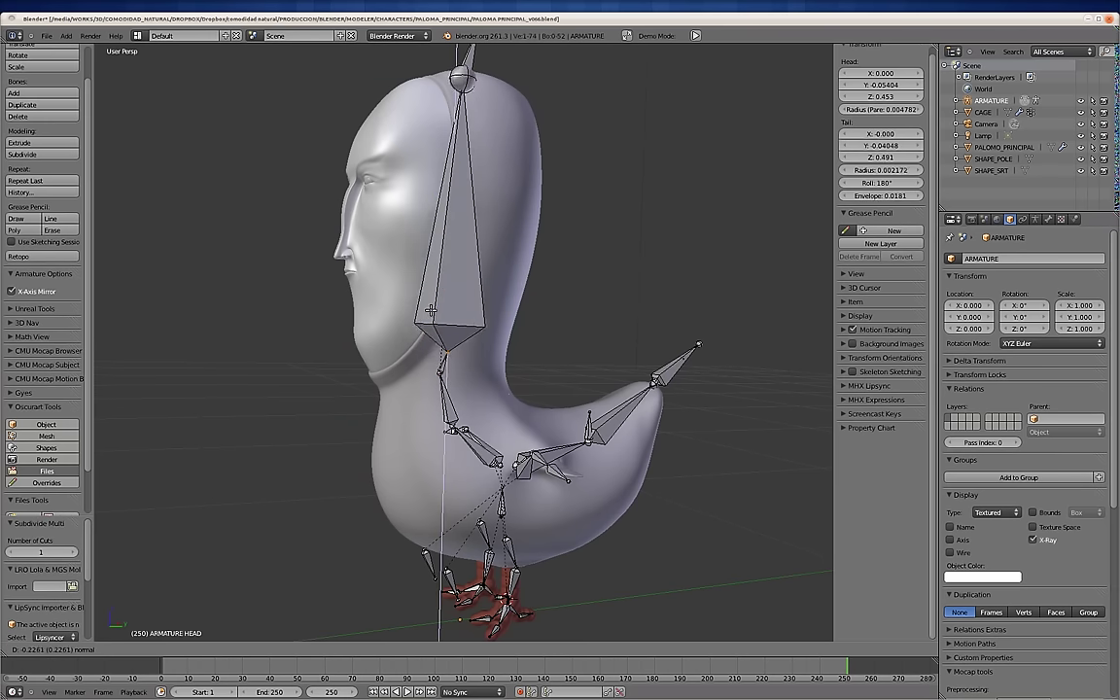
left_click(453, 323)
mouse_move(453, 323)
middle_mouse_down()
mouse_move(428, 355)
mouse_move(468, 311)
middle_mouse_up()
key("ctrl+Tab")
left_click(448, 332)
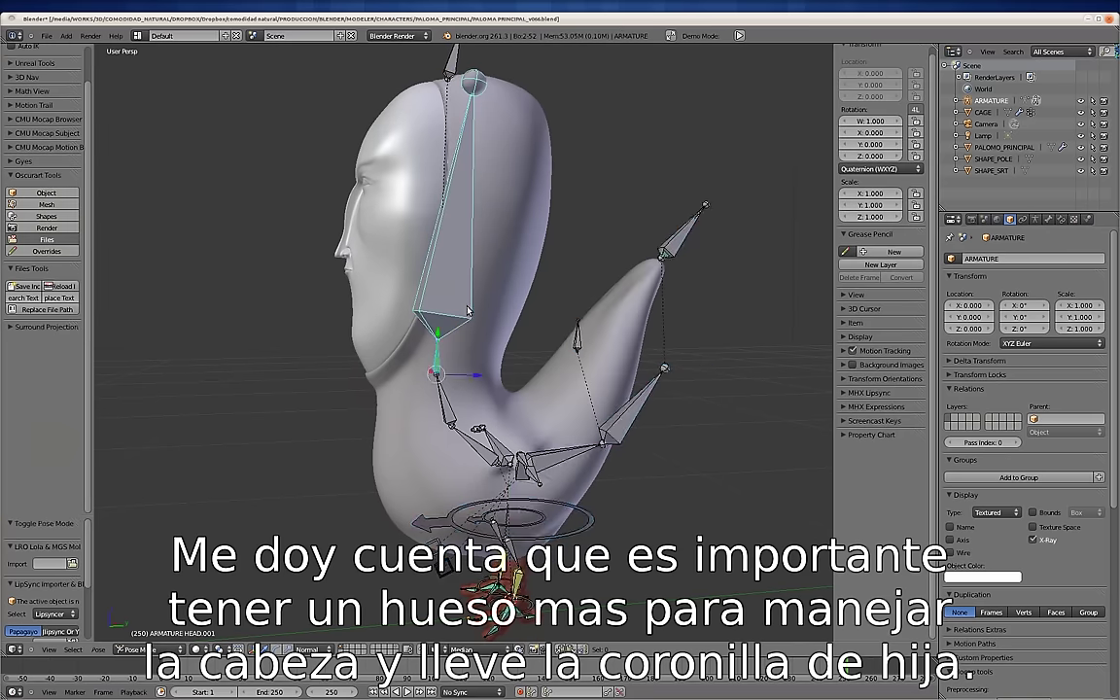
Clear all pose rotations and make the HEAD bone active.
key("a")
key("a")
key("alt+r")
key("a")
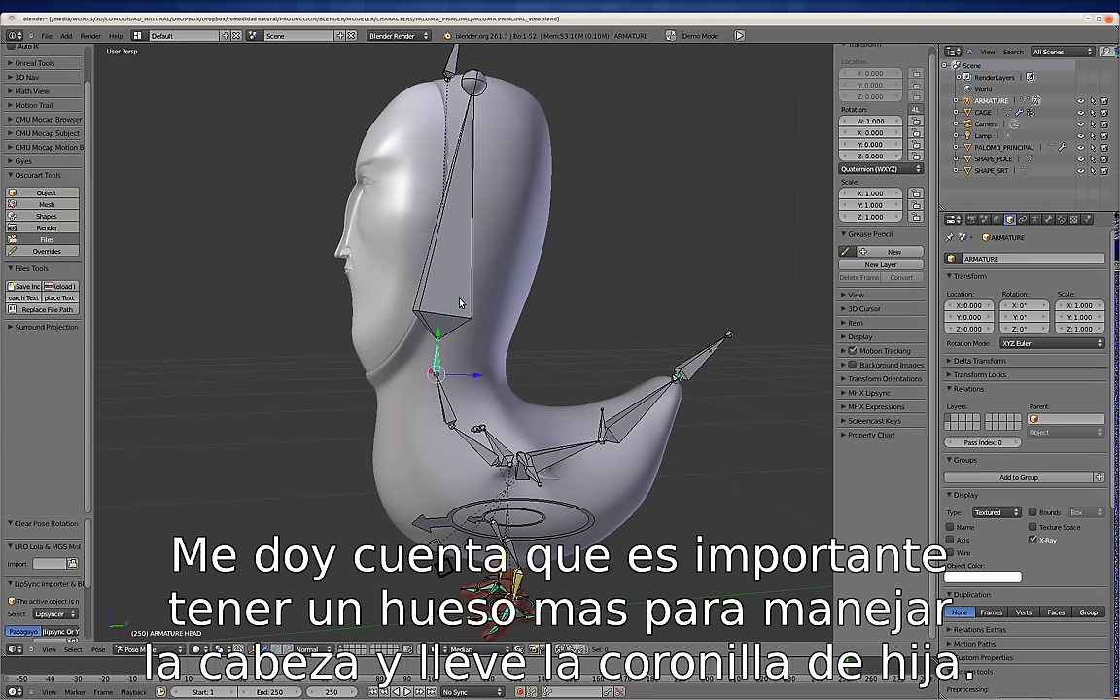
left_click(461, 303)
Try a Stretch To constraint on HEAD targeting ARMATURE's HEAD_SS, then delete it.
left_click(1060, 219)
left_click(1051, 331)
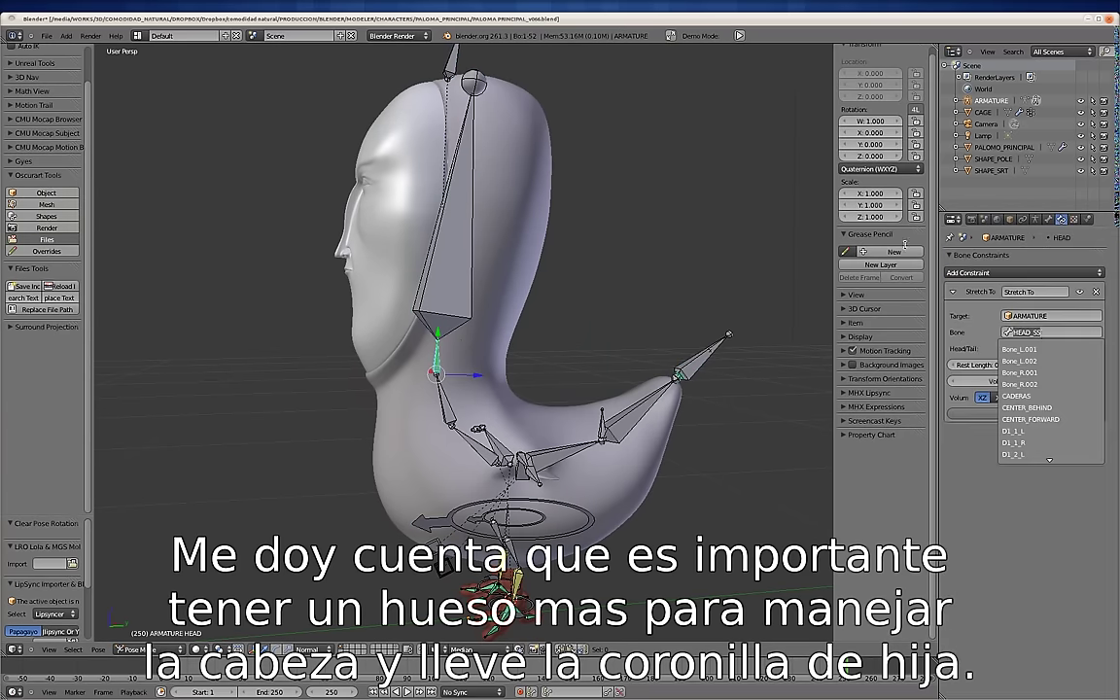
right_click(455, 204)
left_click(1021, 273)
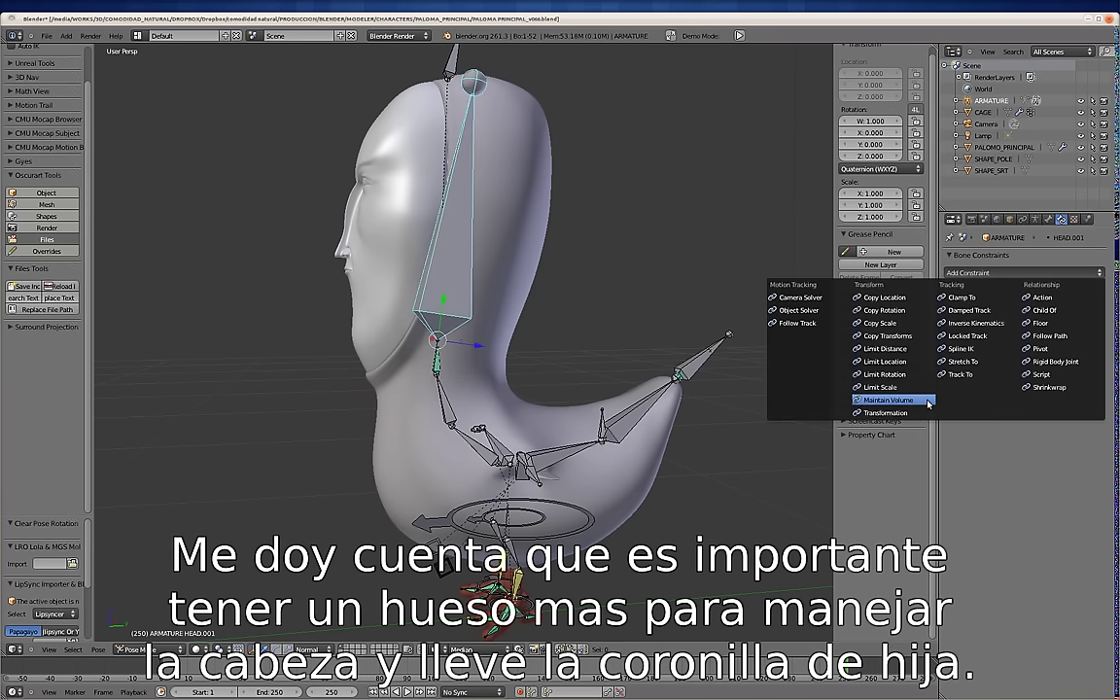
left_click(965, 361)
left_click(1052, 315)
left_click(949, 328)
left_click(1053, 332)
left_click(949, 357)
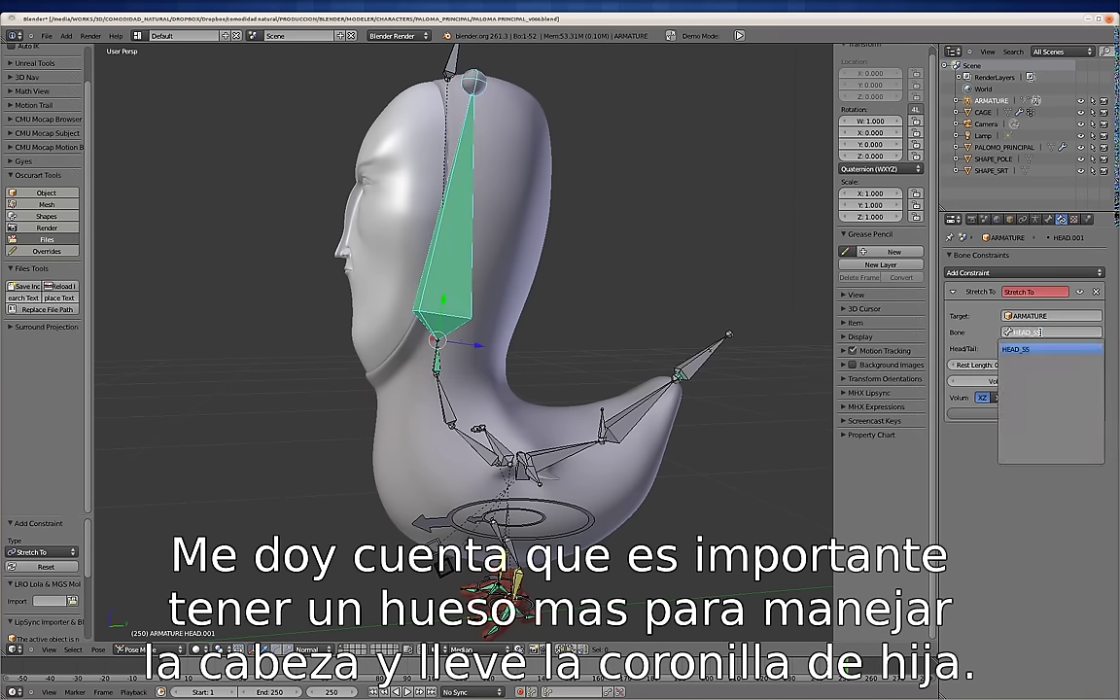
left_click(1095, 292)
Parent the HEAD bone to HEAD_SS with Keep Offset in Edit Mode.
right_click(455, 78)
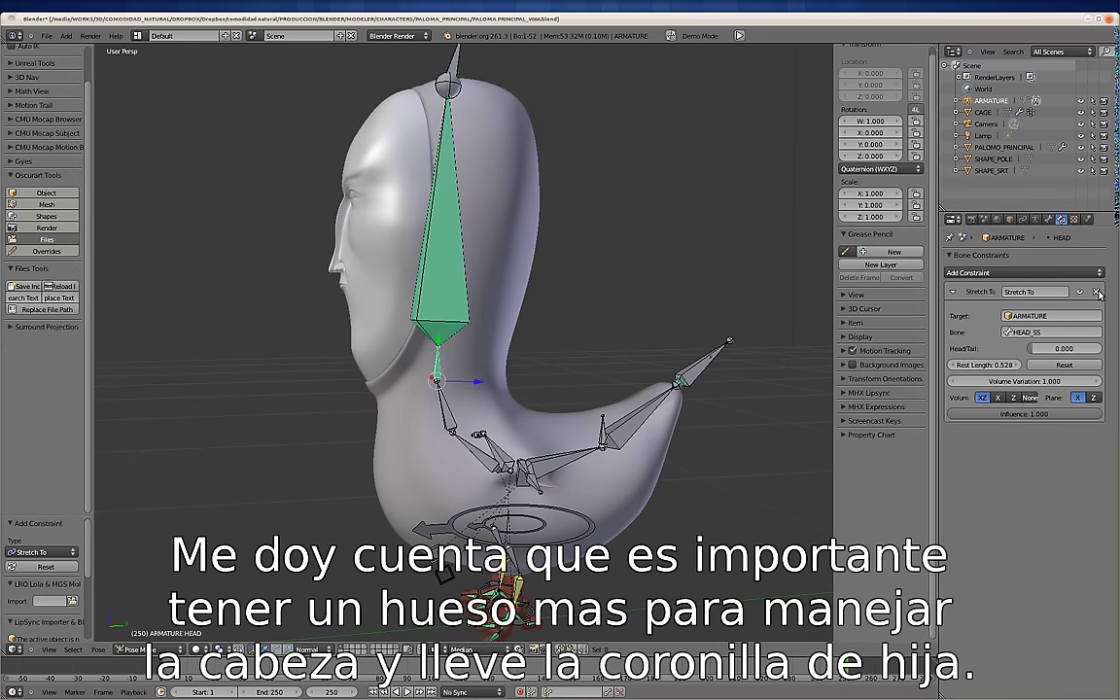
right_click(459, 68)
key("Tab")
key("ctrl+p")
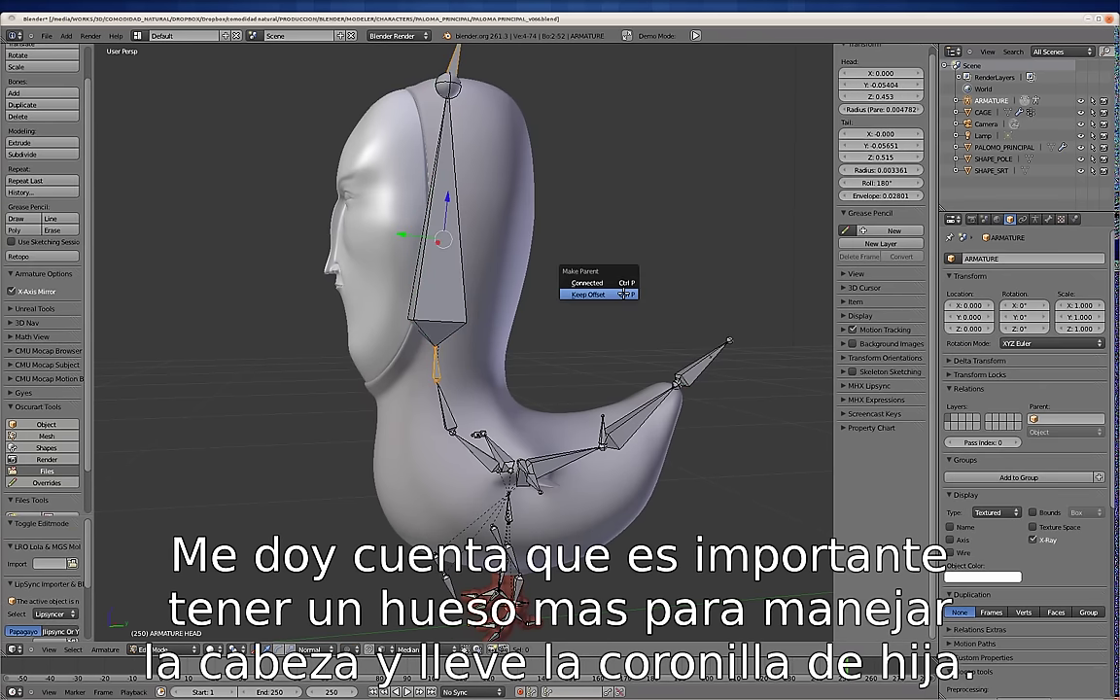
left_click(597, 291)
key("ctrl+Tab")
Give the head bone a ring custom control shape.
left_click(1048, 218)
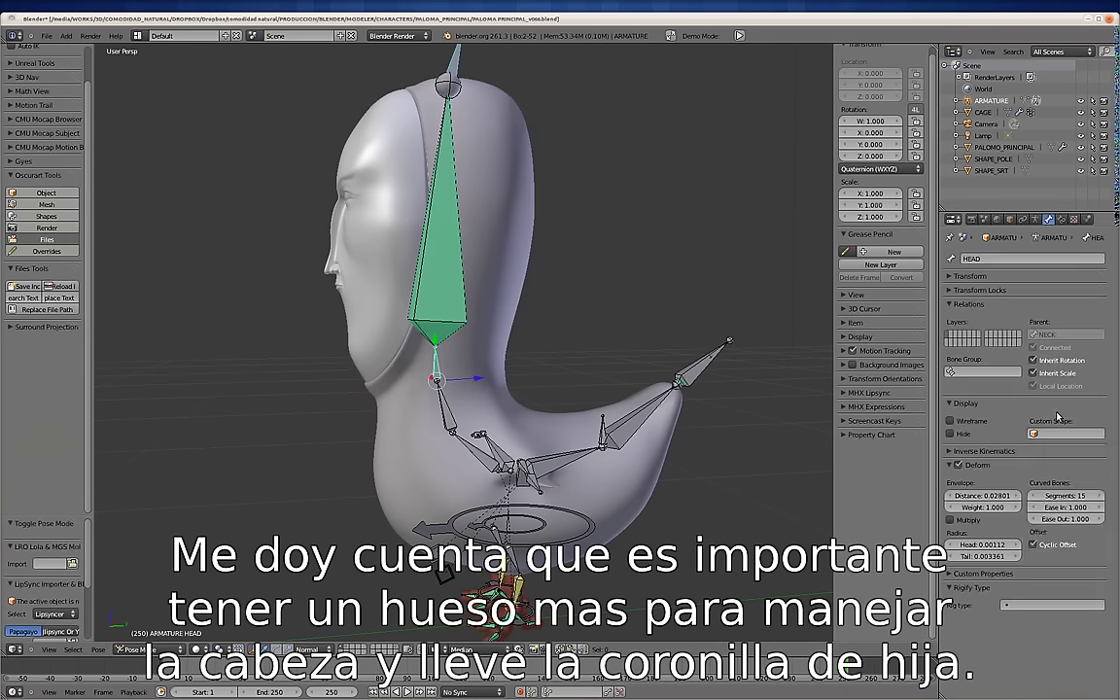
left_click(1060, 433)
left_click(1053, 510)
Bend the NECK bone forward and put the CAGE mesh into Weight Paint mode.
middle_click_drag(476, 408, 489, 391)
right_click(489, 392)
key("r")
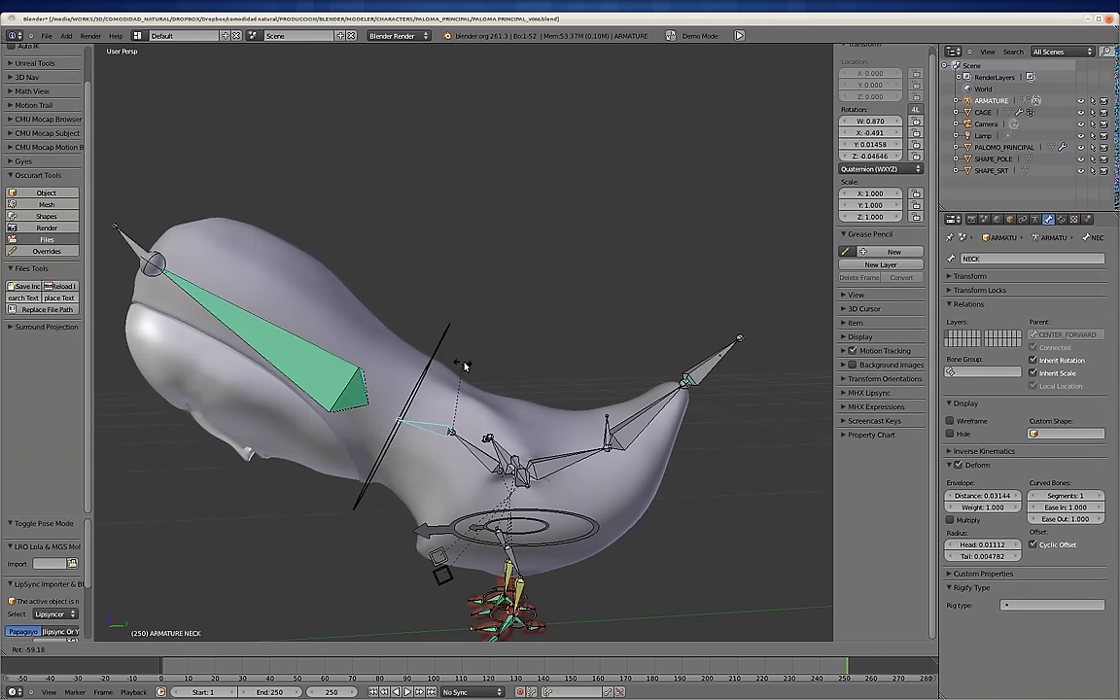
left_click(463, 362)
left_click(388, 544, "shift")
key("ctrl+Tab")
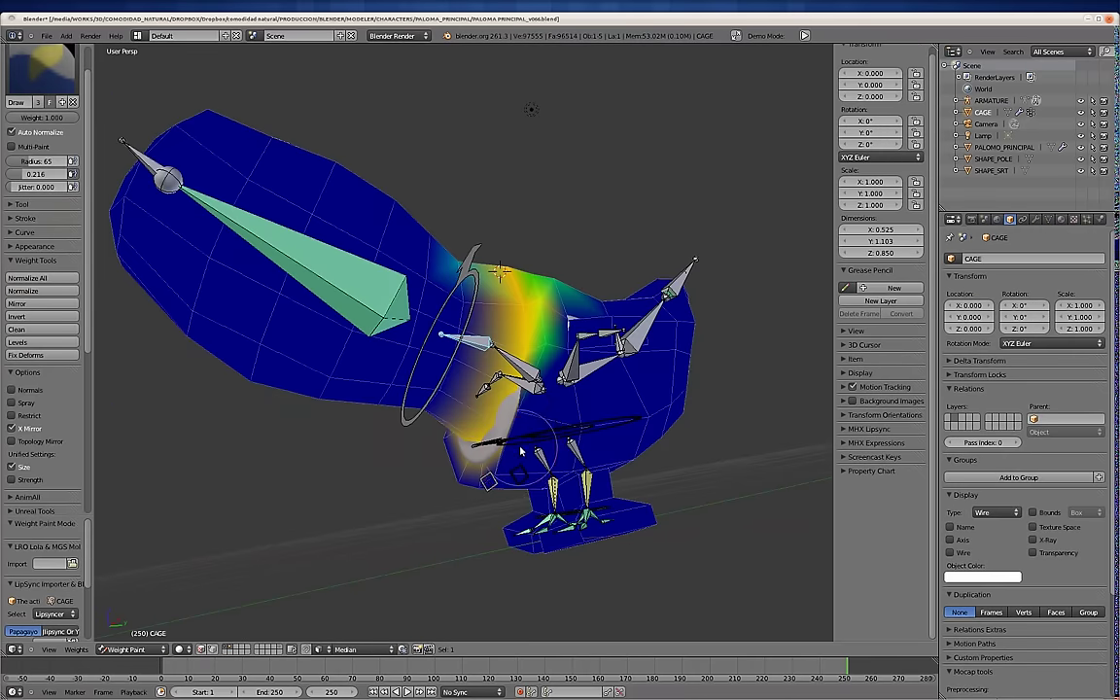
Display the cage weights for the neck, body centre and wing bones in turn.
right_click(453, 449)
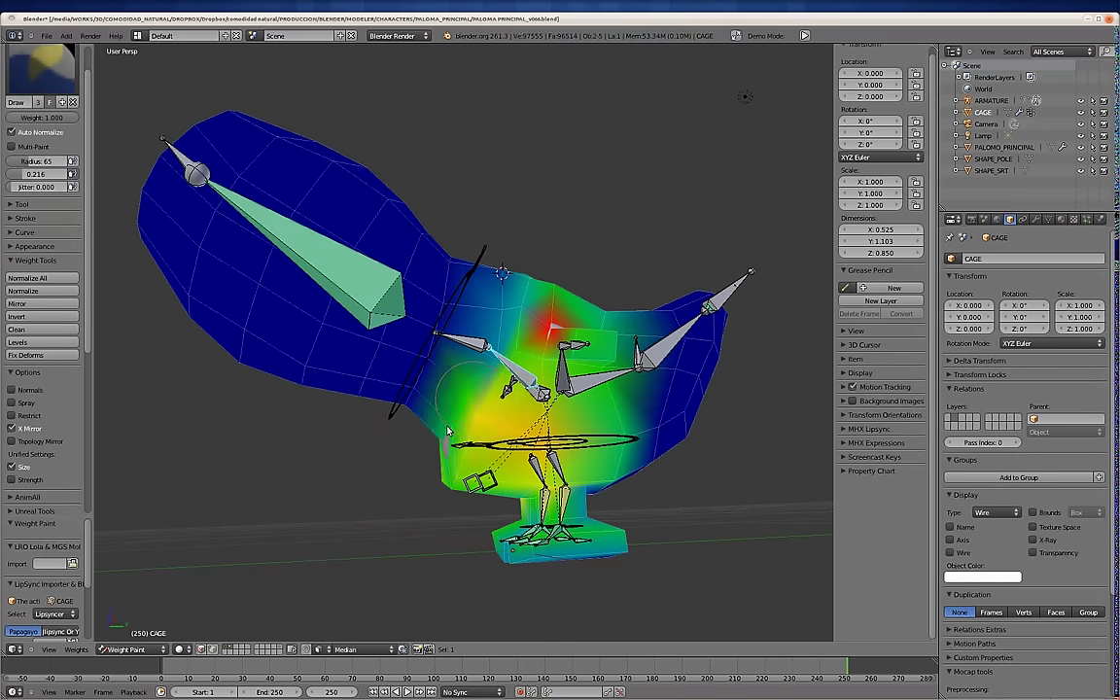
right_click(465, 479)
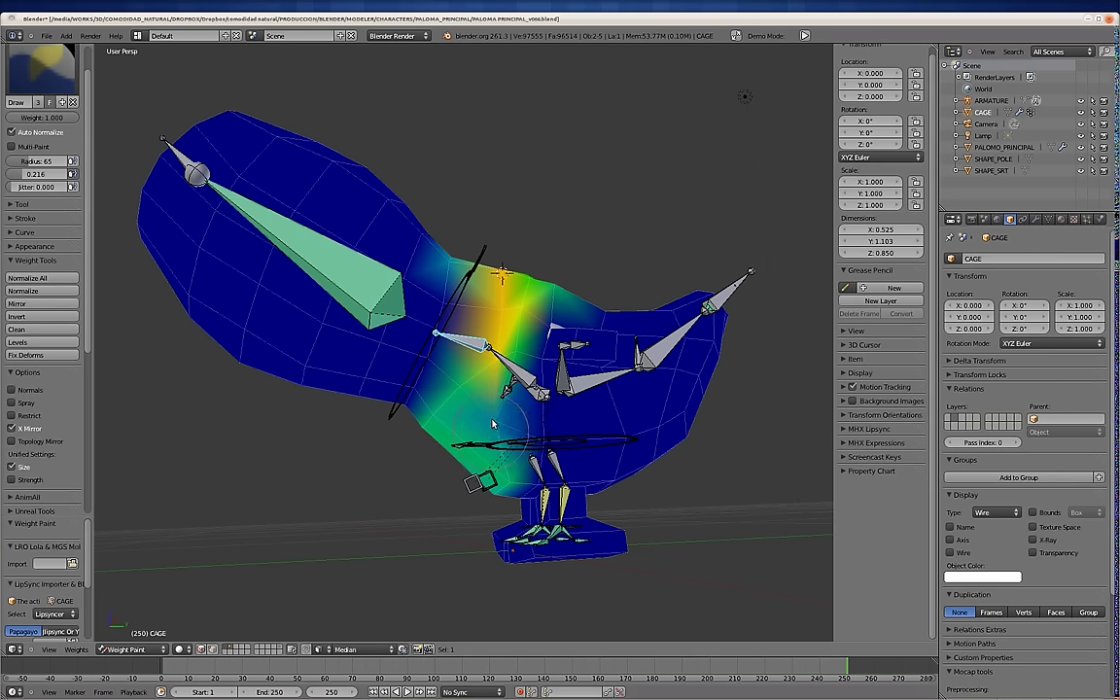
right_click(531, 378)
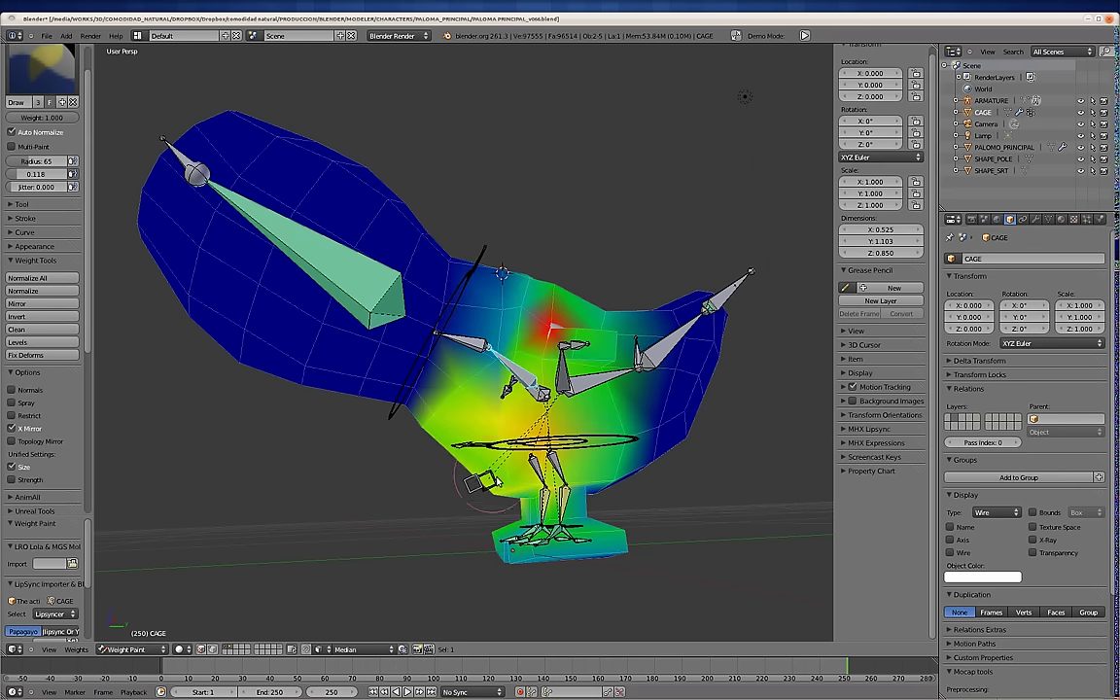
right_click(454, 342)
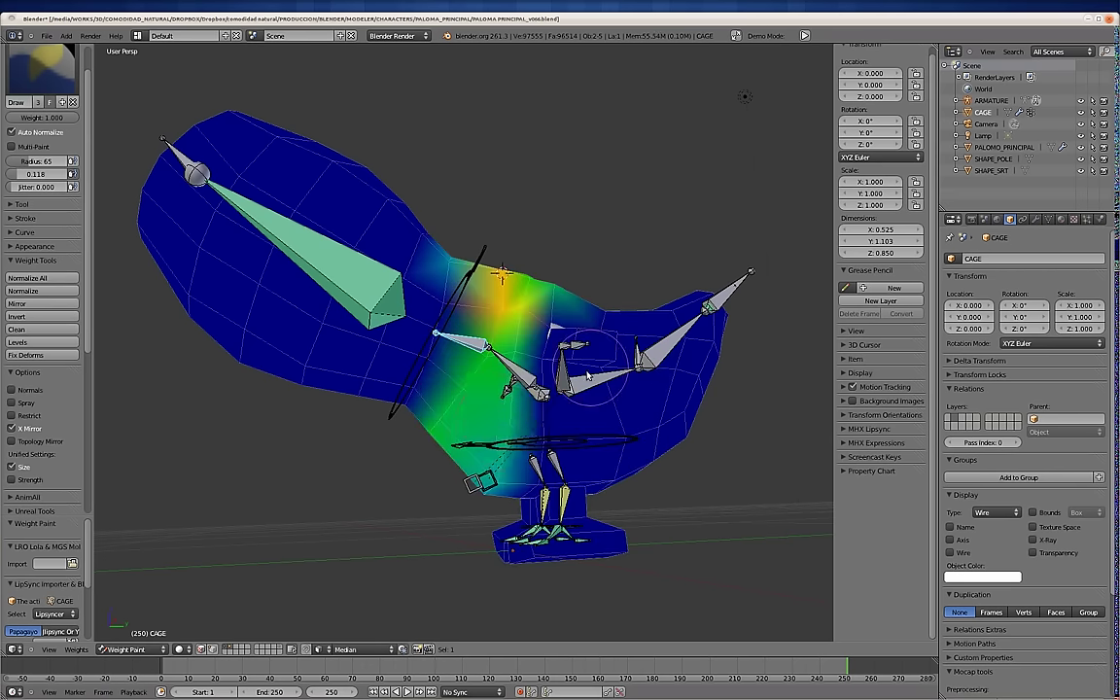
middle_click_drag(587, 375, 574, 407)
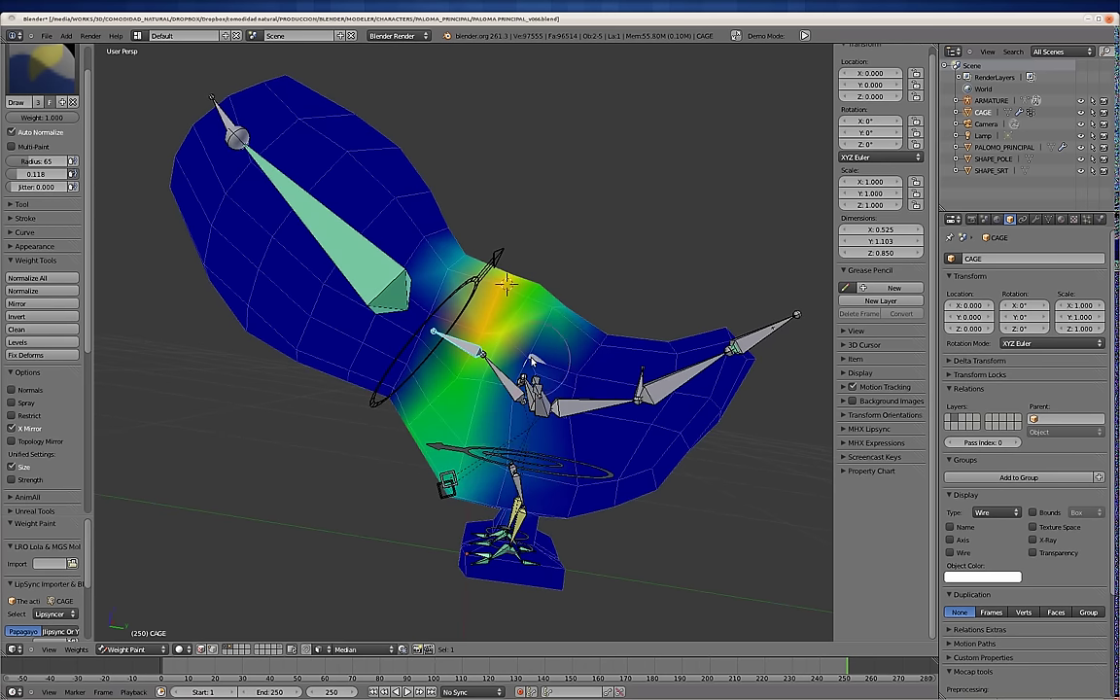
right_click(597, 402)
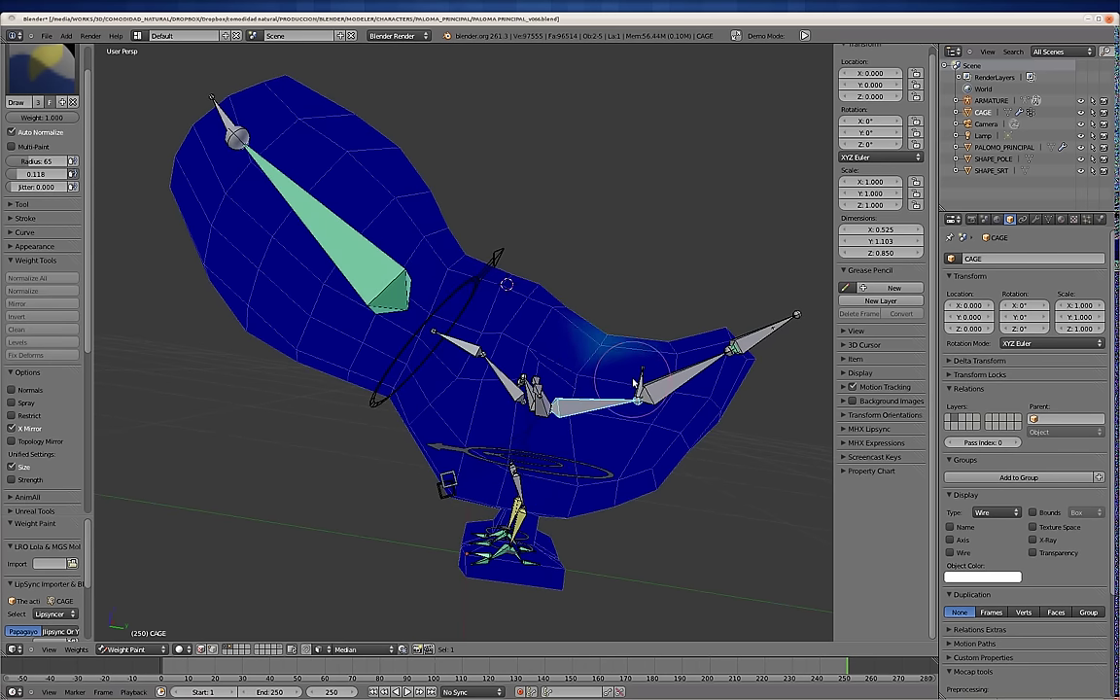
Leave Weight Paint mode, orbit the bird, and toggle the cage's mode again.
left_click(222, 649)
left_click(181, 649)
middle_click_drag(433, 348, 467, 360)
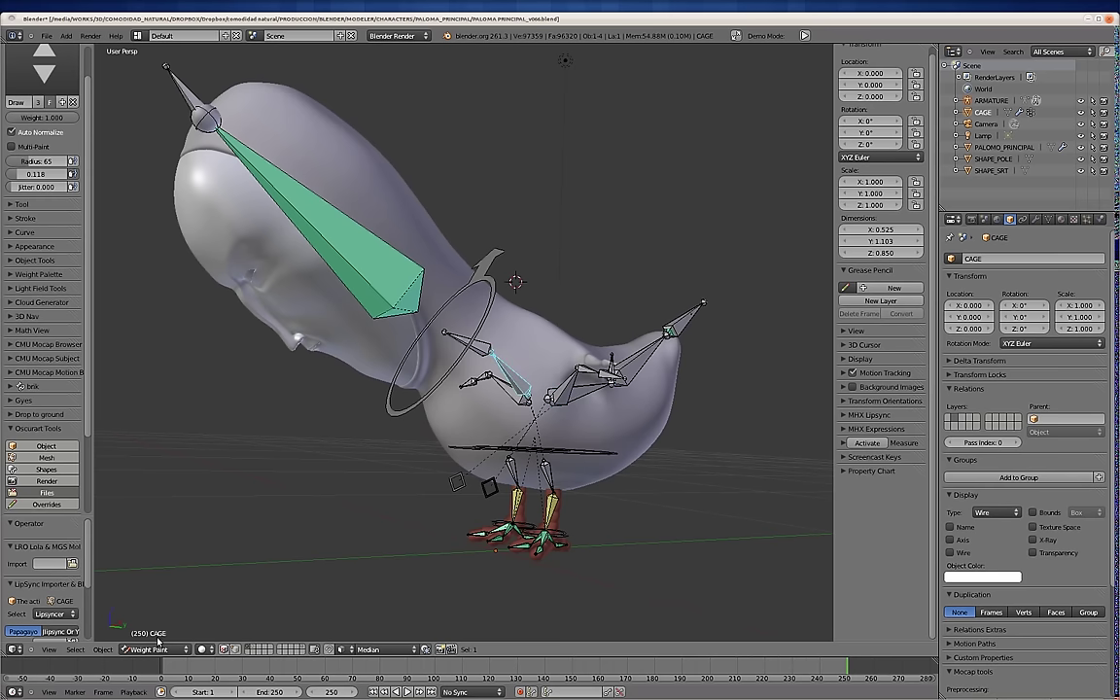
left_click(227, 648)
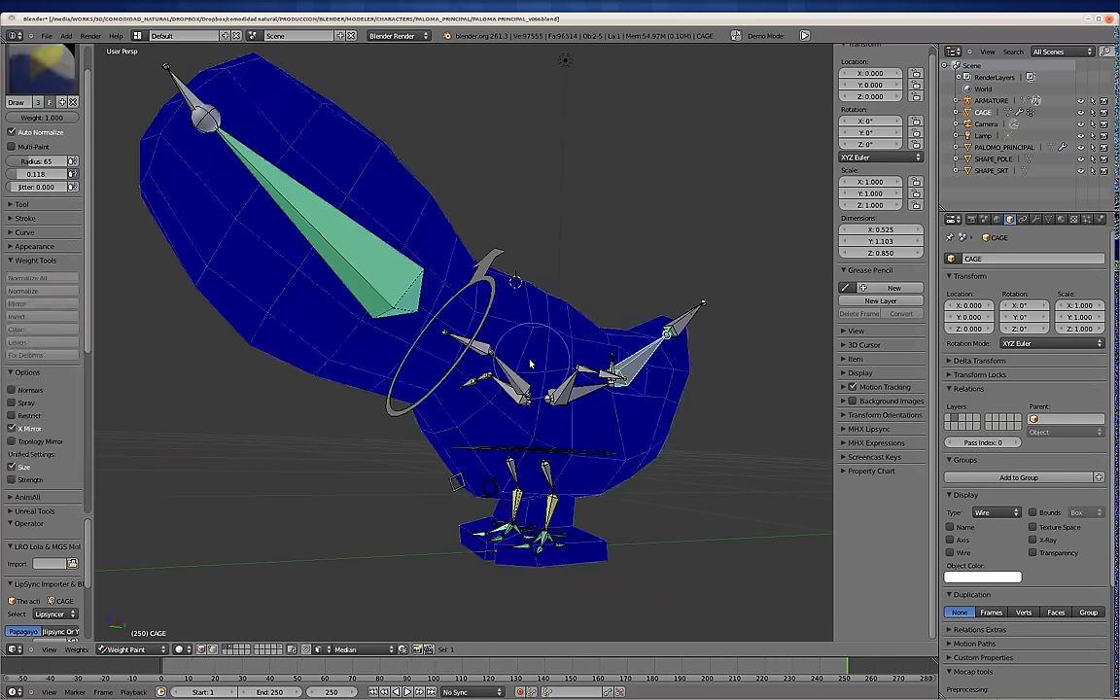
key("ctrl+Tab")
Test-rotate the HEAD bone upward, then reset its rotation.
right_click(520, 394)
key("ctrl+Tab")
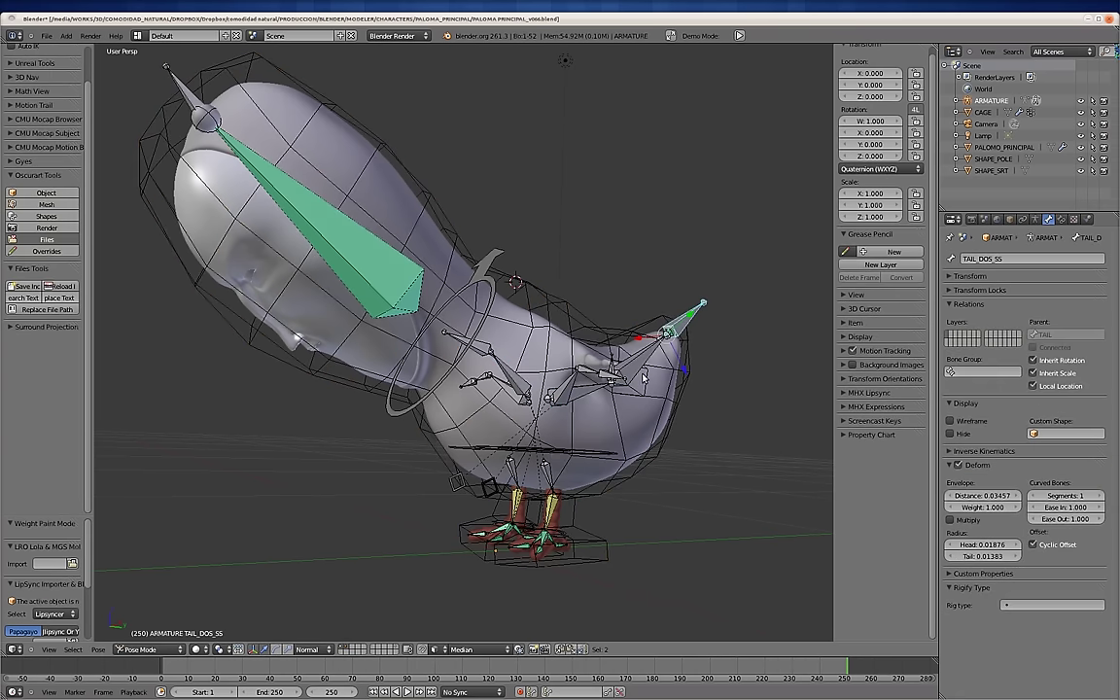
key("r")
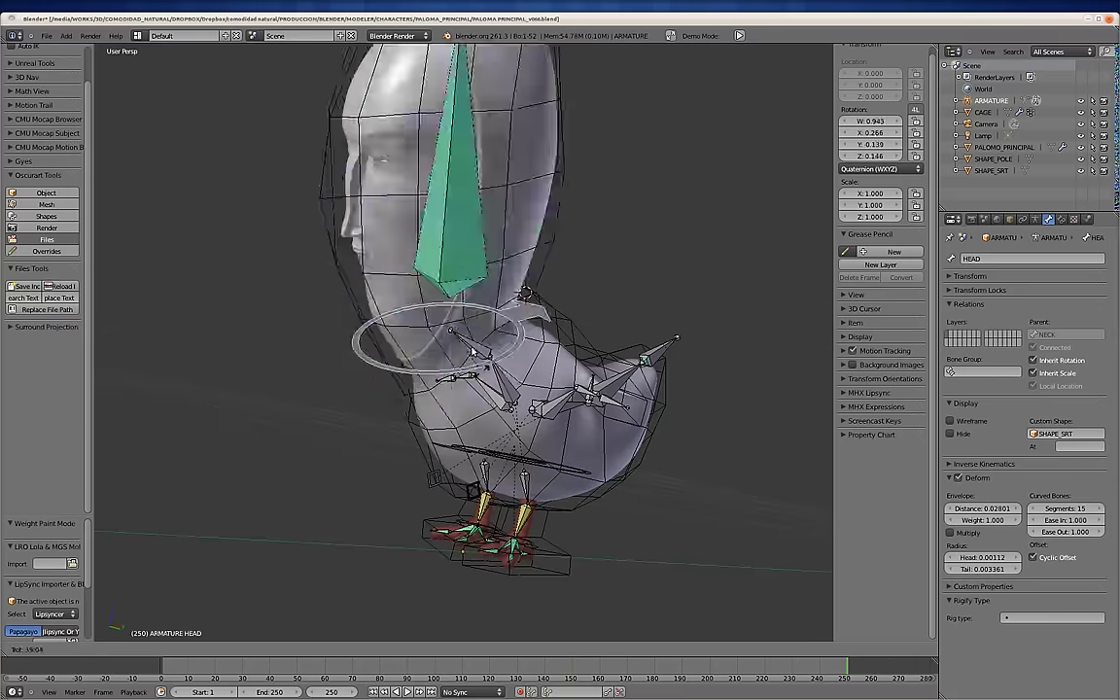
left_click(398, 385)
key("alt+r")
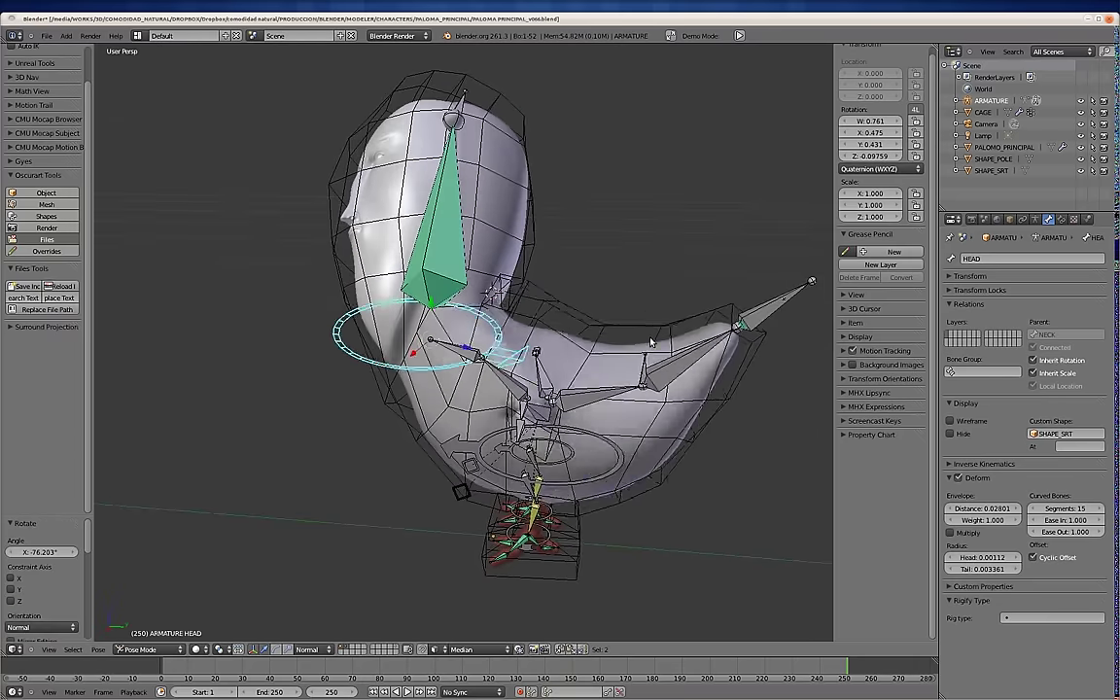
Test-move the TAIL_UNO_SS bone with the cage wireframe hidden, then undo the pose.
right_click(584, 303)
key("g")
left_click(581, 241)
left_click(343, 650)
middle_click_drag(544, 321, 680, 321)
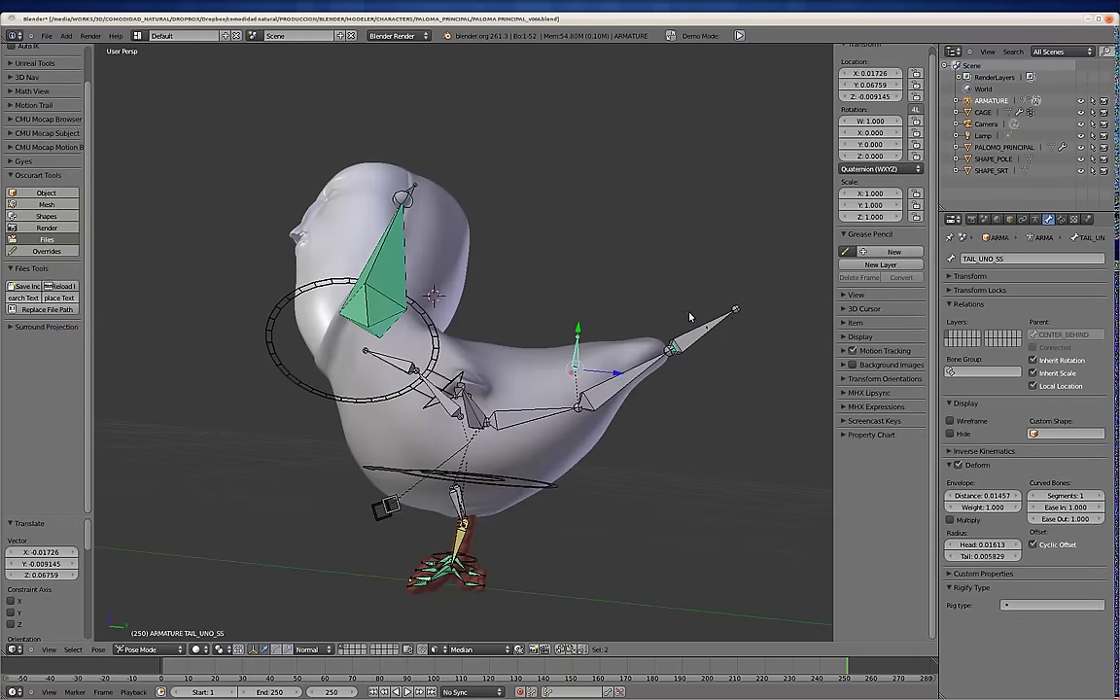
key("g")
left_click(700, 370)
right_click(554, 416)
key("ctrl+z")
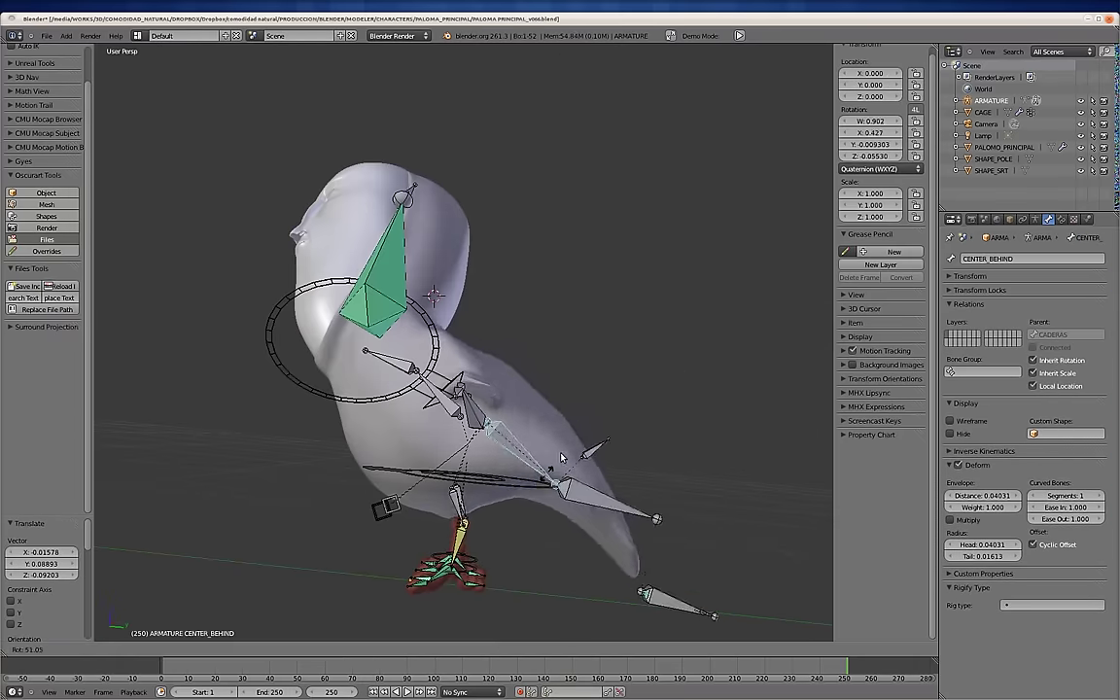
Clear all pose rotations and test-rotate the TAIL bone up and down.
key("a")
key("alt+r")
key("a")
right_click(704, 328)
key("r")
left_click(632, 415)
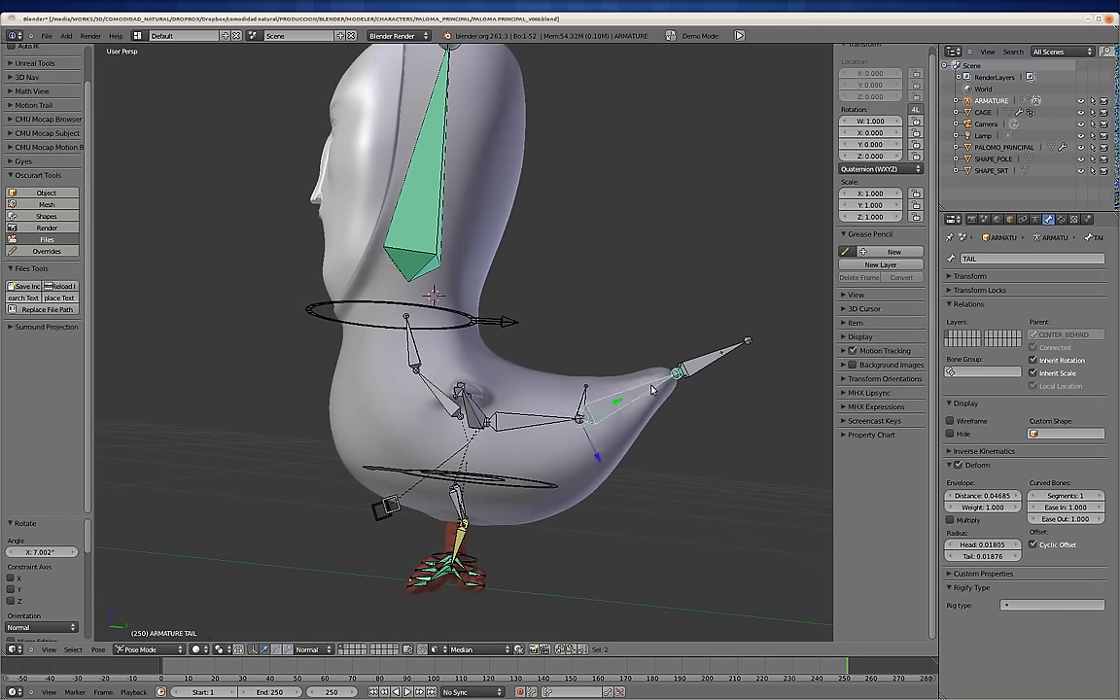
left_click(603, 476)
Rotate the NECK bone to tilt the head, then select the head's control ring.
right_click(437, 397)
right_click(412, 348)
key("r")
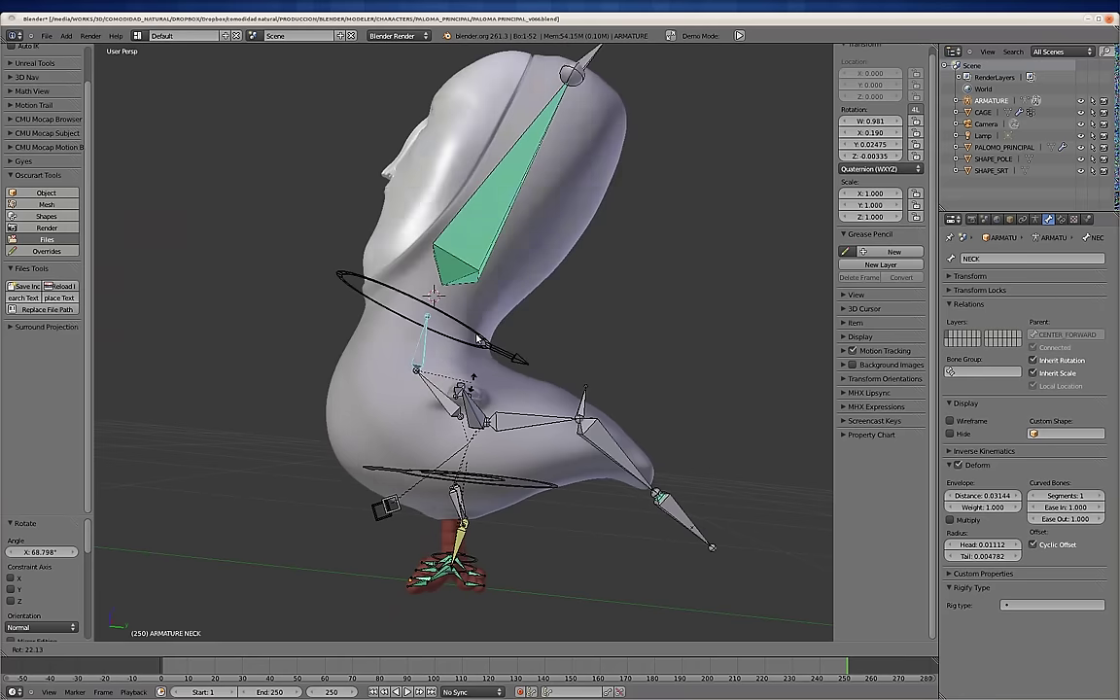
left_click(484, 323)
right_click(486, 321)
Disconnect the head bone from the neck in Edit Mode and grab-test it in Pose Mode.
key("Tab")
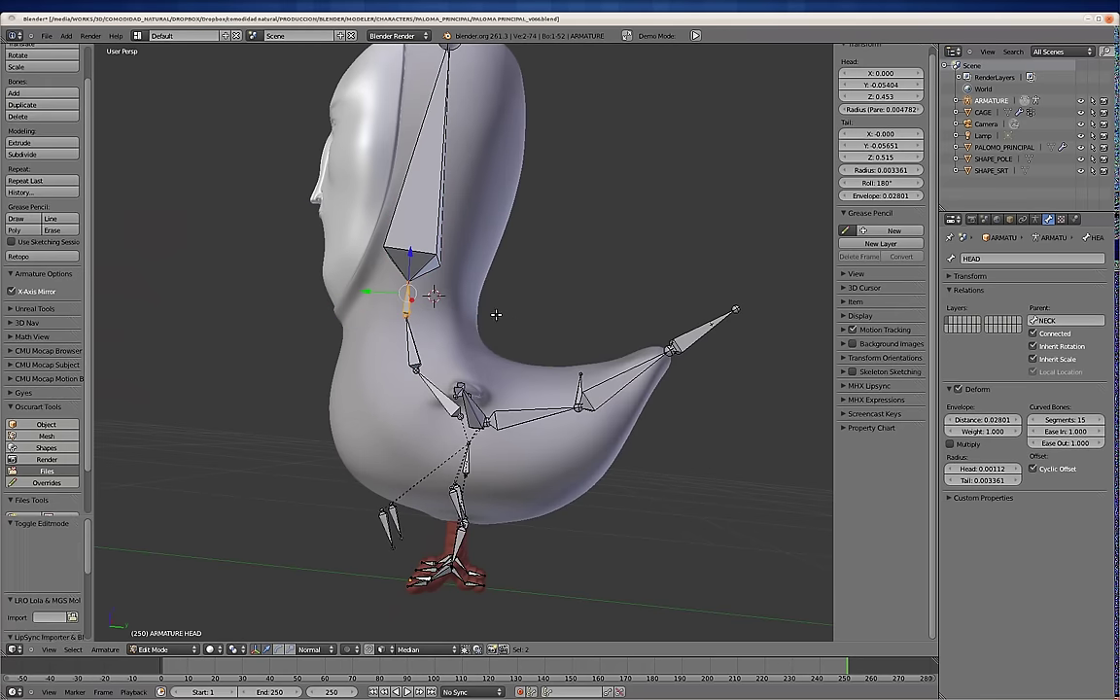
left_click(509, 311)
key("Tab")
right_click(427, 311)
key("g")
right_click(409, 335)
key("g")
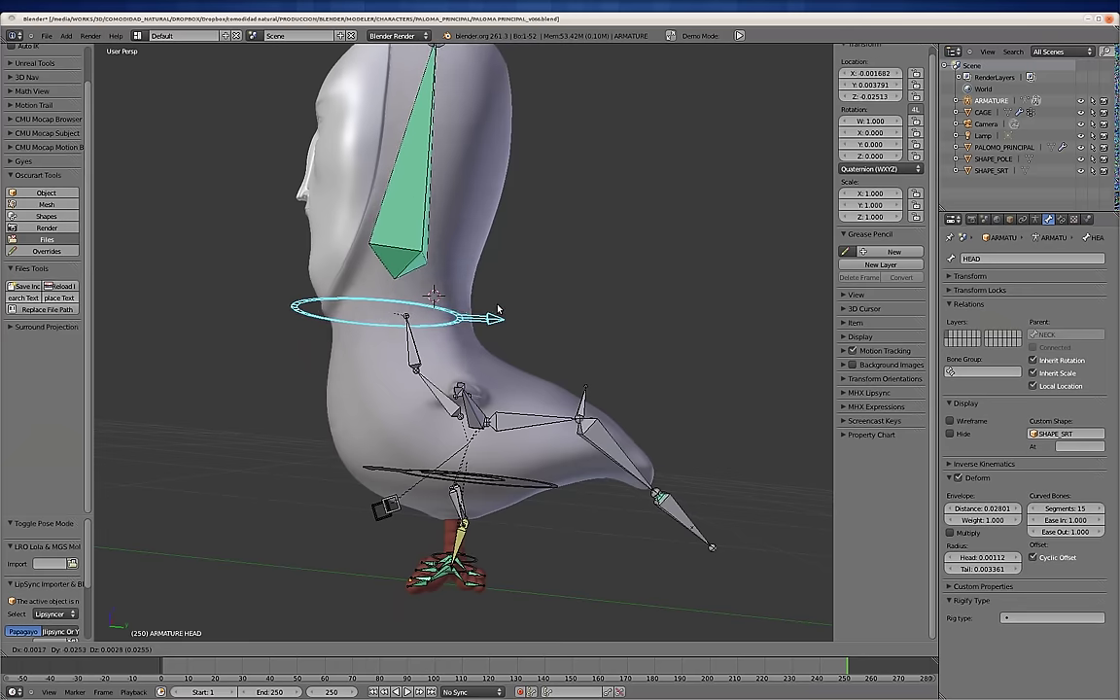
right_click(532, 474)
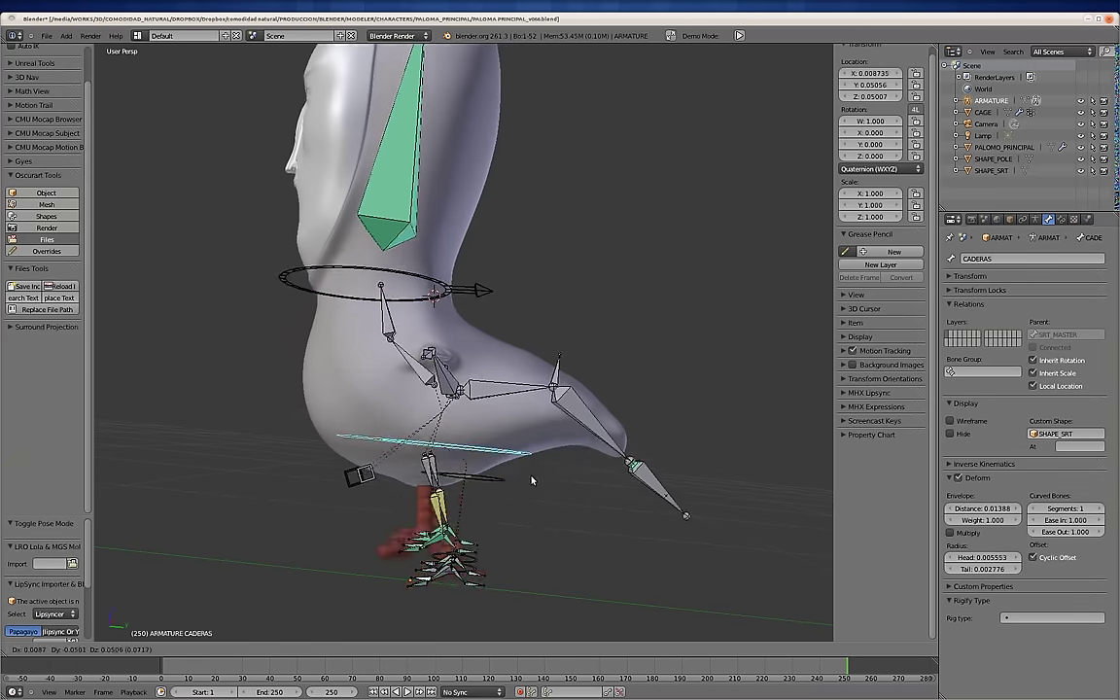
Clear rotation on all bones so the bird stands upright in rest pose.
key("a")
key("alt+r")
right_click(680, 342)
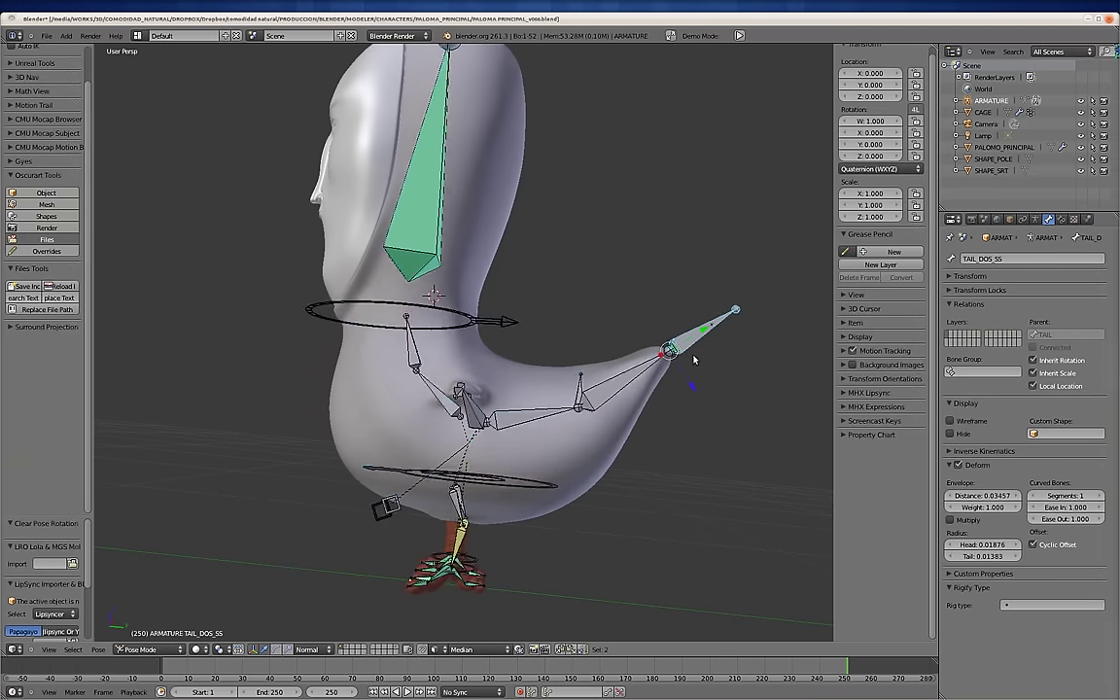
scroll(498, 456, "up", 3)
middle_click_drag(498, 455, 456, 428)
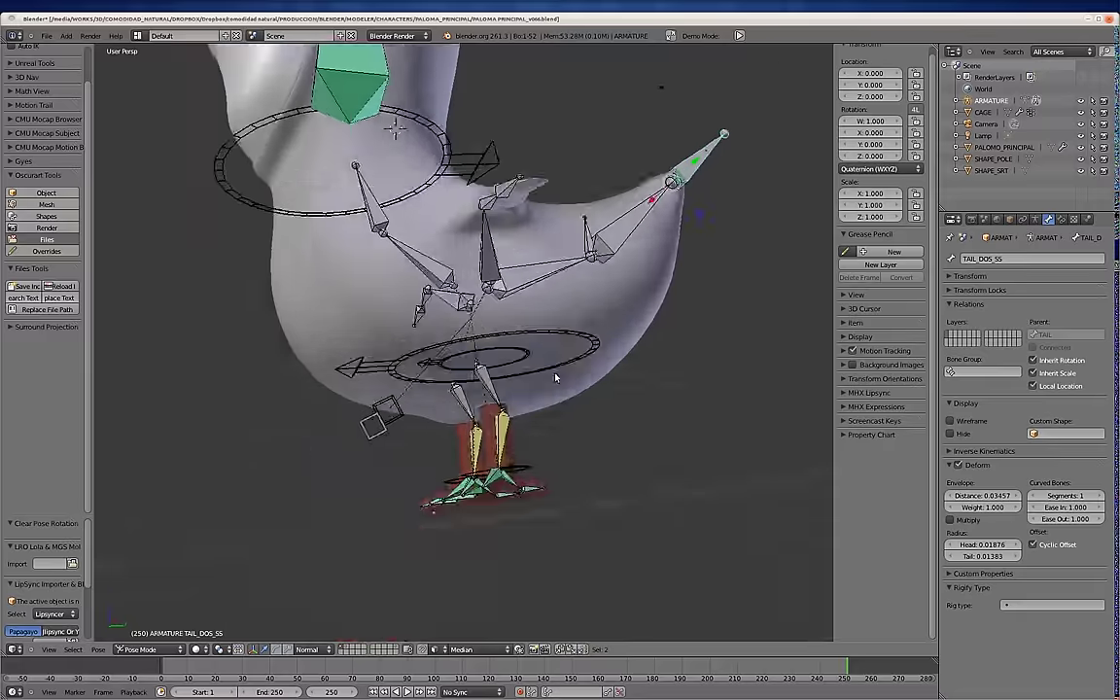
left_click(1035, 219)
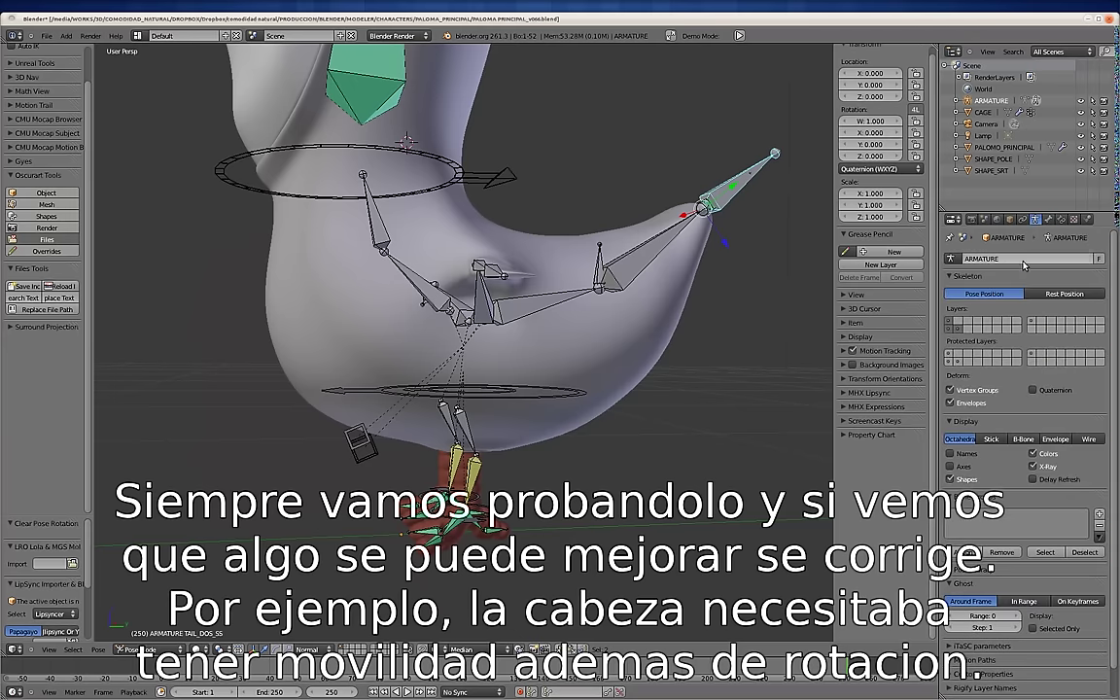
Draw the rig's bones as Stick and select the HEAD.001 bone.
left_click(991, 439)
middle_click_drag(447, 320, 393, 302)
scroll(394, 301, "down", 1)
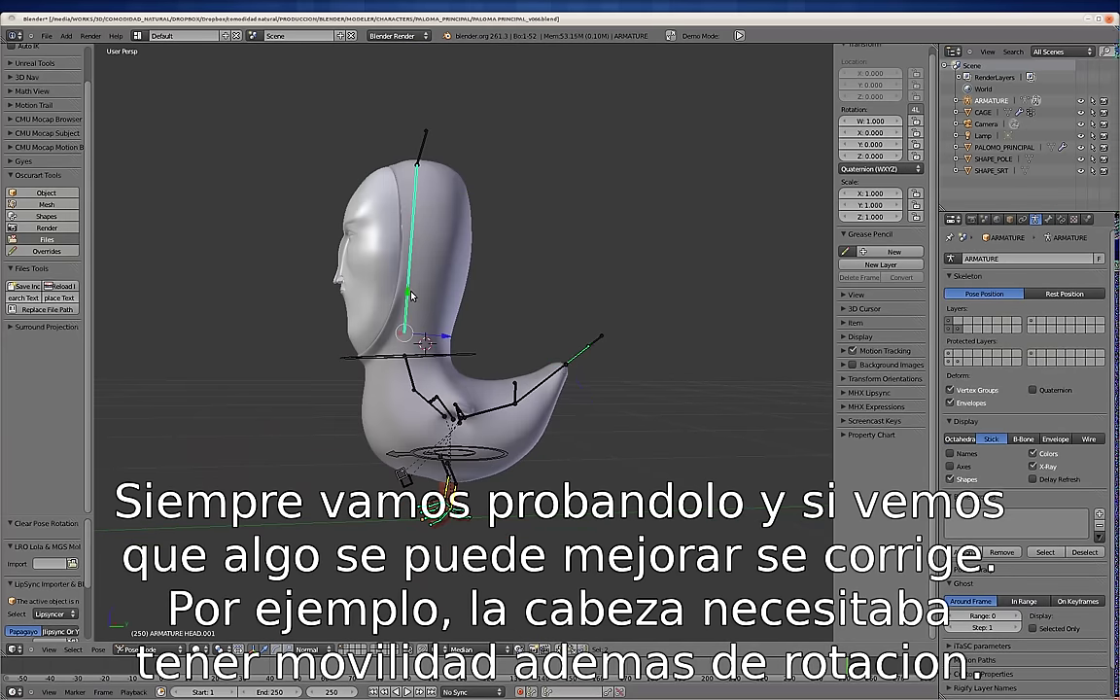
right_click(406, 297)
key("m")
left_click(598, 371)
middle_click_drag(598, 370, 486, 266)
Grab-test HEAD_SS and HEAD.001, then review HEAD.001's bone and armature settings.
right_click(439, 233)
key("g")
key("Escape")
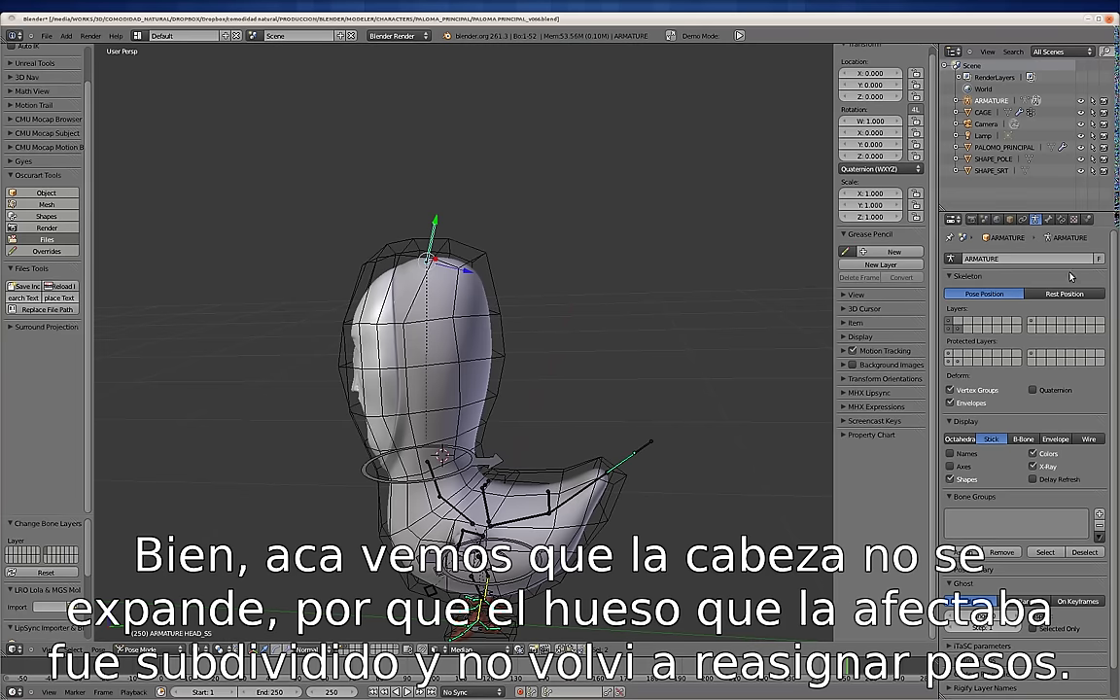
right_click_drag(432, 321, 482, 211)
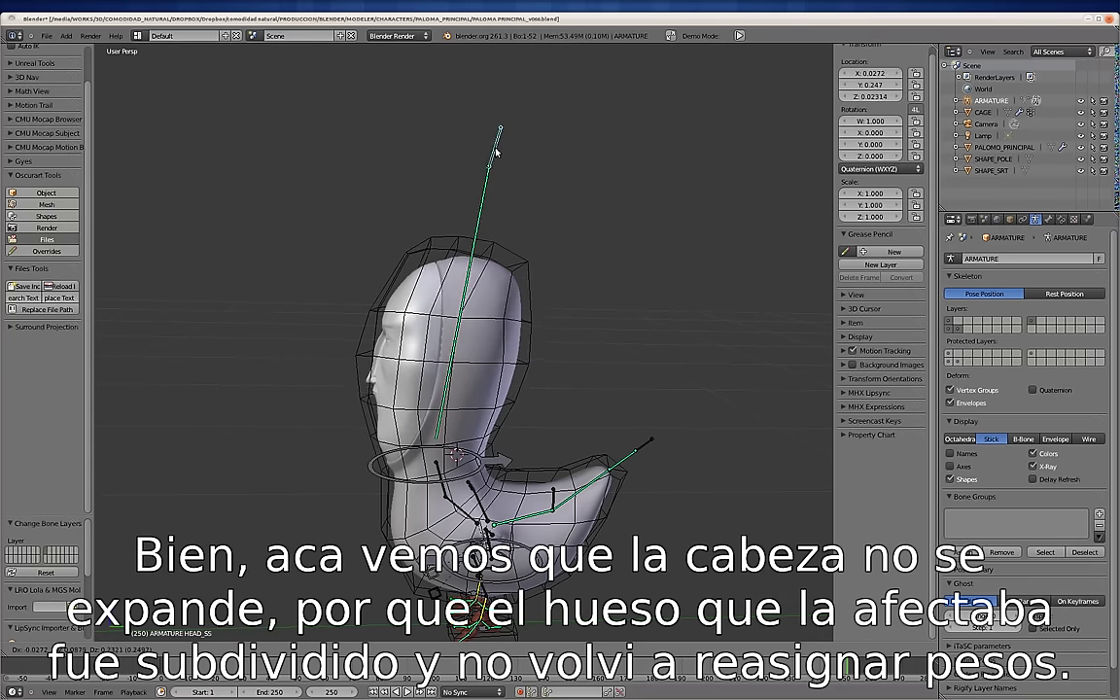
left_click(1049, 219)
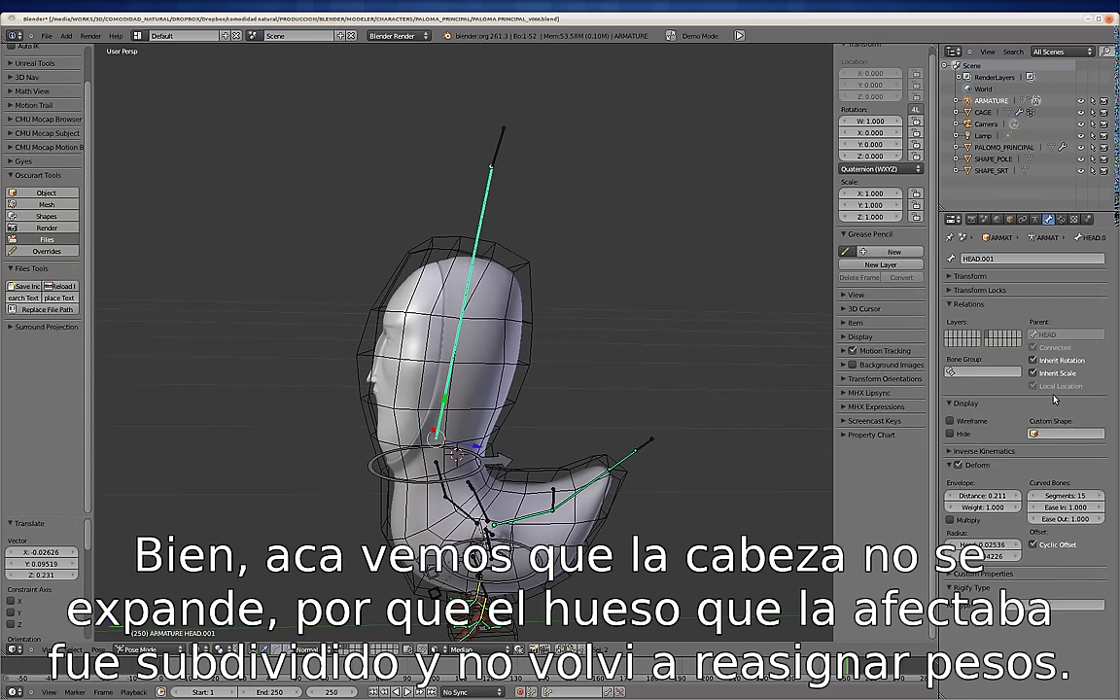
left_click(1033, 220)
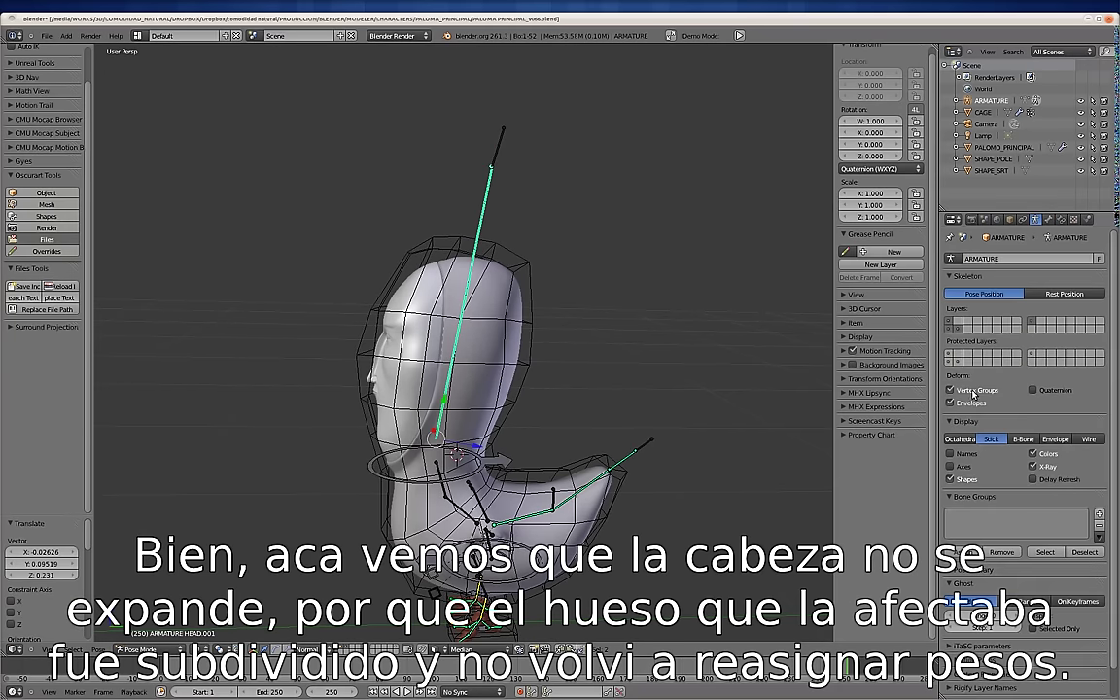
left_click(1023, 439)
Make the CAGE mesh active and enter Weight Paint mode.
right_click(533, 280)
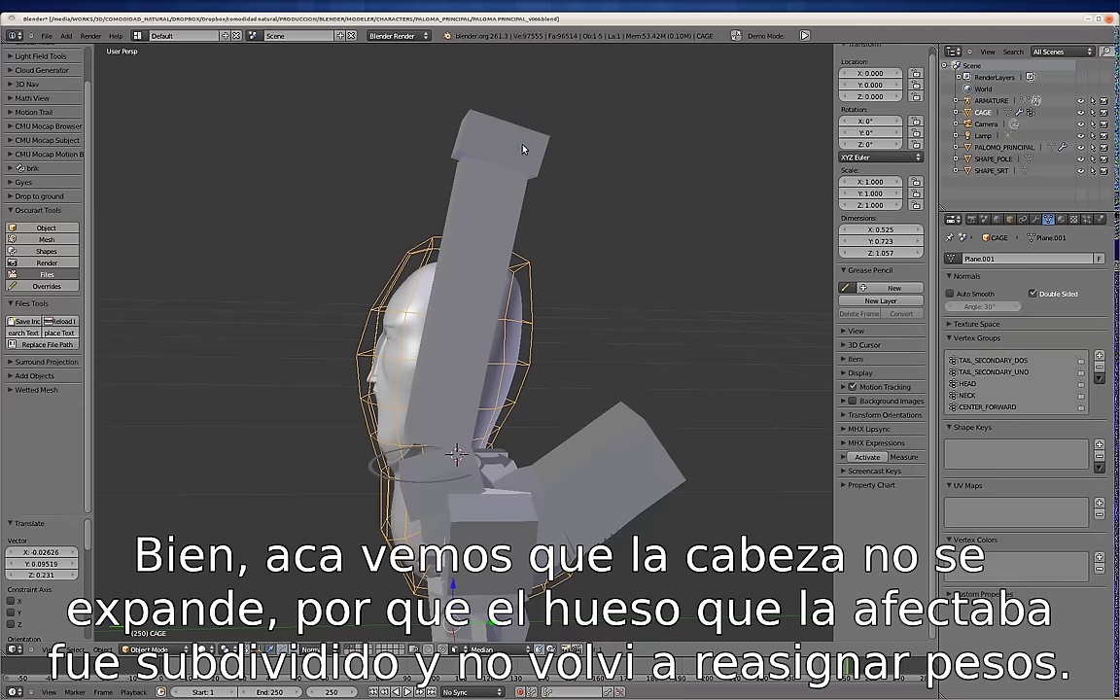
right_click(534, 280)
right_click(533, 280)
key("ctrl+Tab")
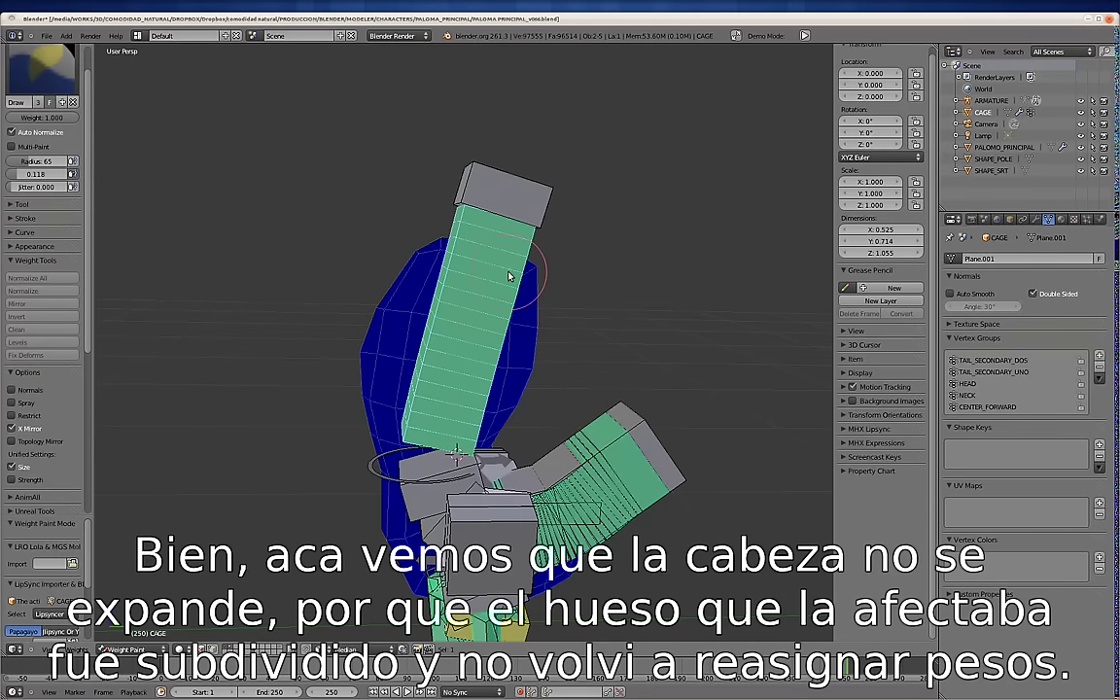
Paint HEAD.001 weight fully over the head, fading out at the collar.
middle_click_drag(509, 266, 412, 260)
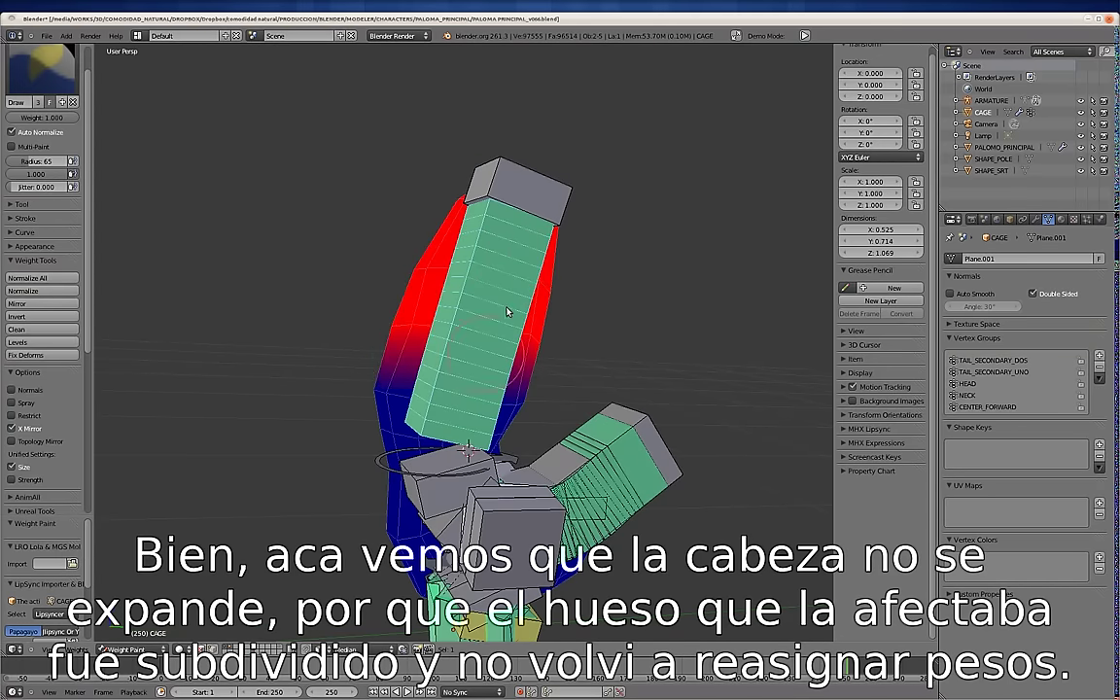
middle_click_drag(500, 353, 459, 256)
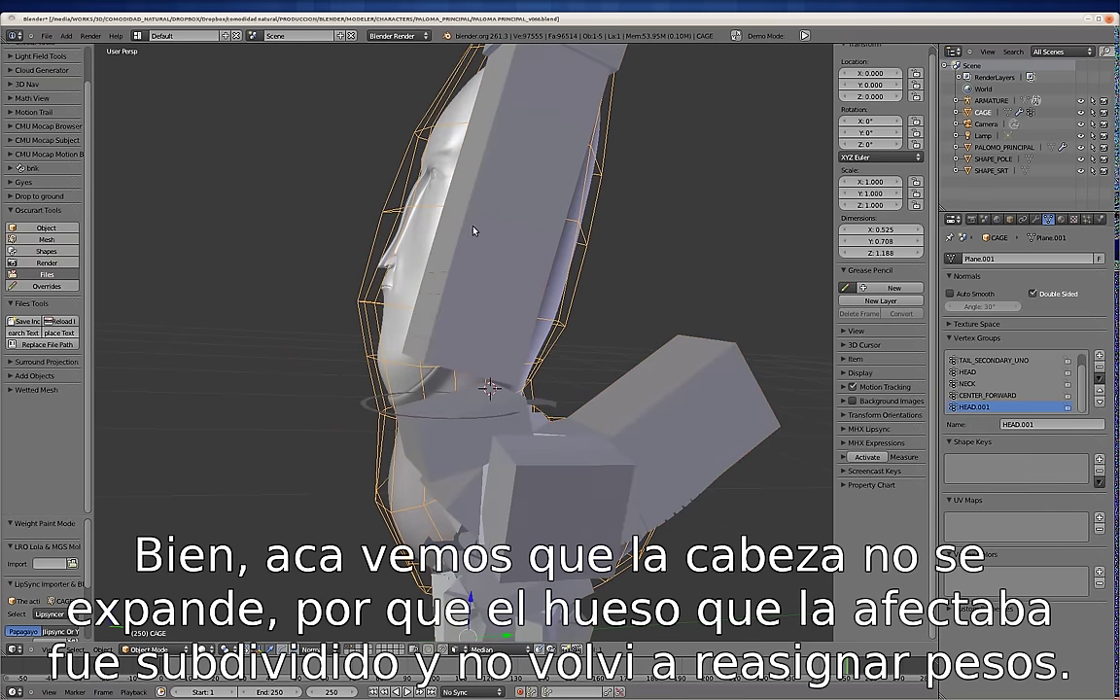
middle_click_drag(384, 250, 412, 249)
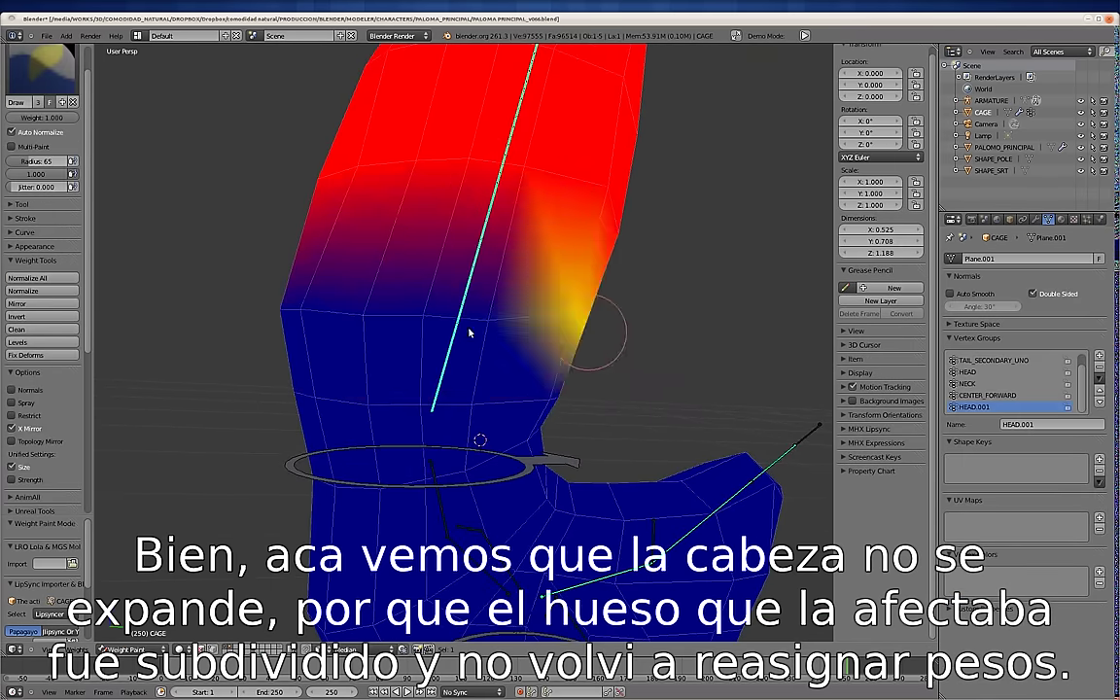
mouse_move(469, 332)
left_mouse_down()
mouse_move(259, 382)
mouse_move(477, 388)
left_mouse_up()
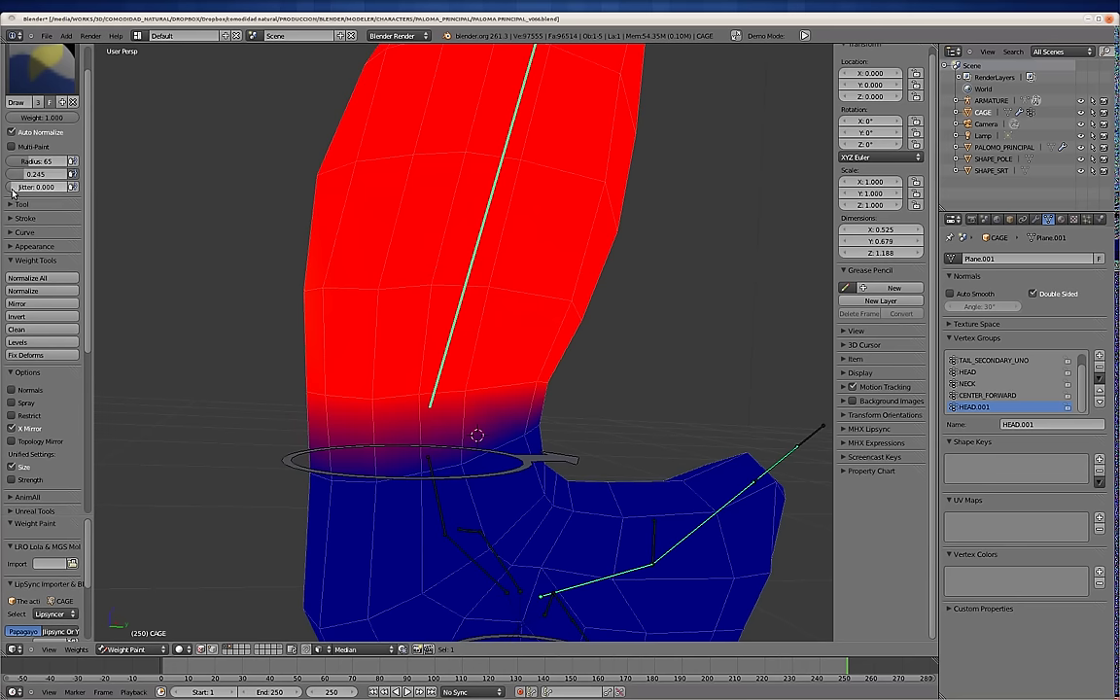
left_click_drag(268, 442, 579, 399)
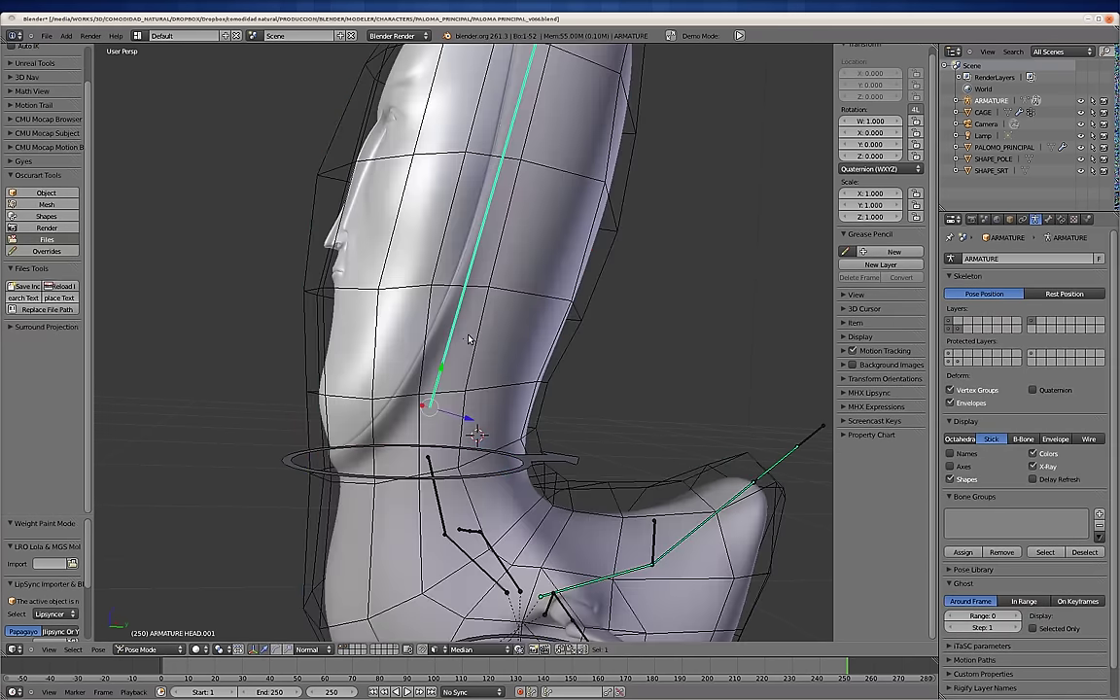
Test the head by moving and rotating the HEAD bone and bending it sideways with HEAD_SS.
key("KP_Decimal")
key("g")
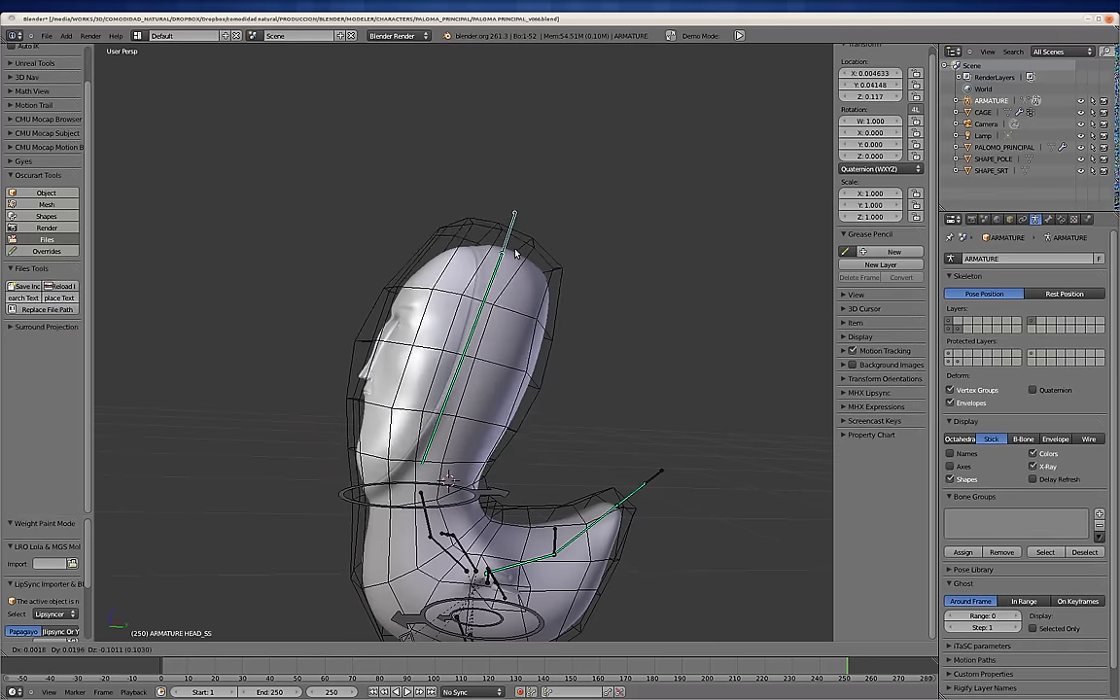
left_click(545, 213)
key("r")
left_click(496, 316)
middle_click_drag(496, 316, 542, 170)
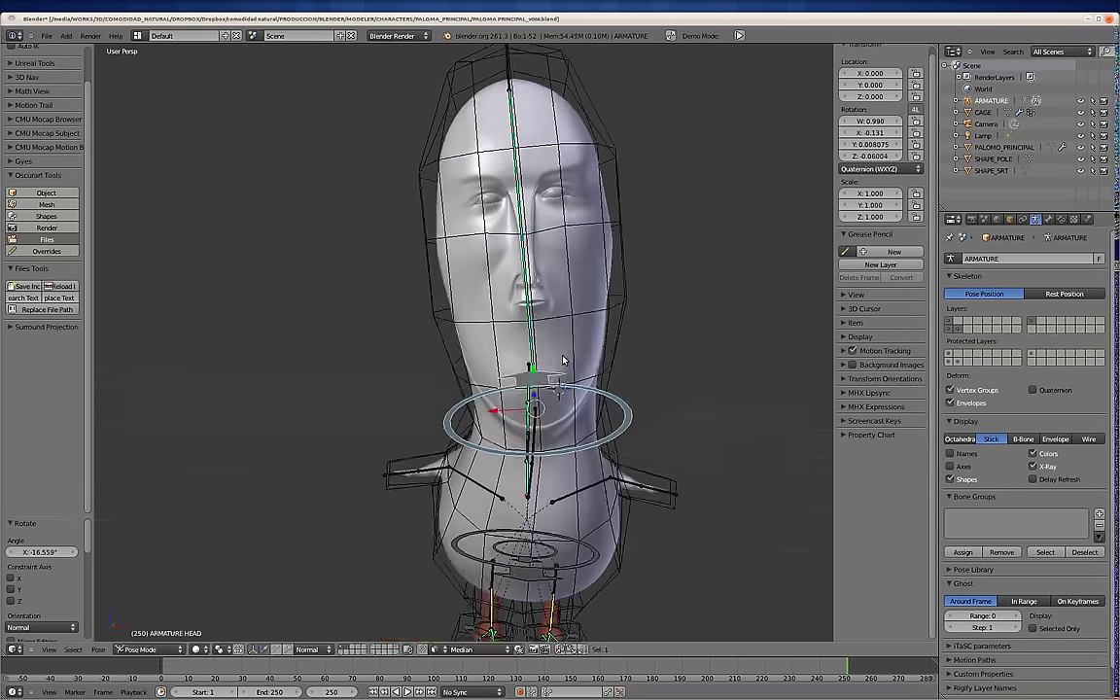
right_click(542, 170)
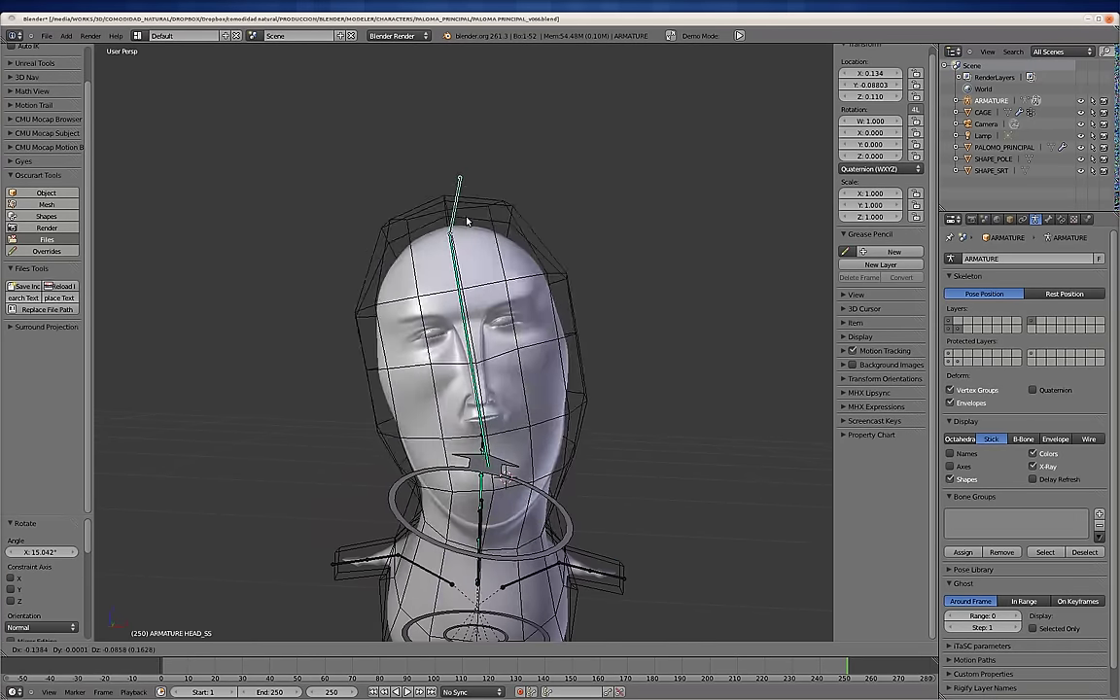
key("g")
left_click(291, 160)
mouse_move(292, 160)
middle_mouse_down()
mouse_move(387, 380)
mouse_move(393, 361)
middle_mouse_up()
Bend the tail by rotating and moving the TAIL and TAIL_UNO_SS bones.
right_click(389, 382)
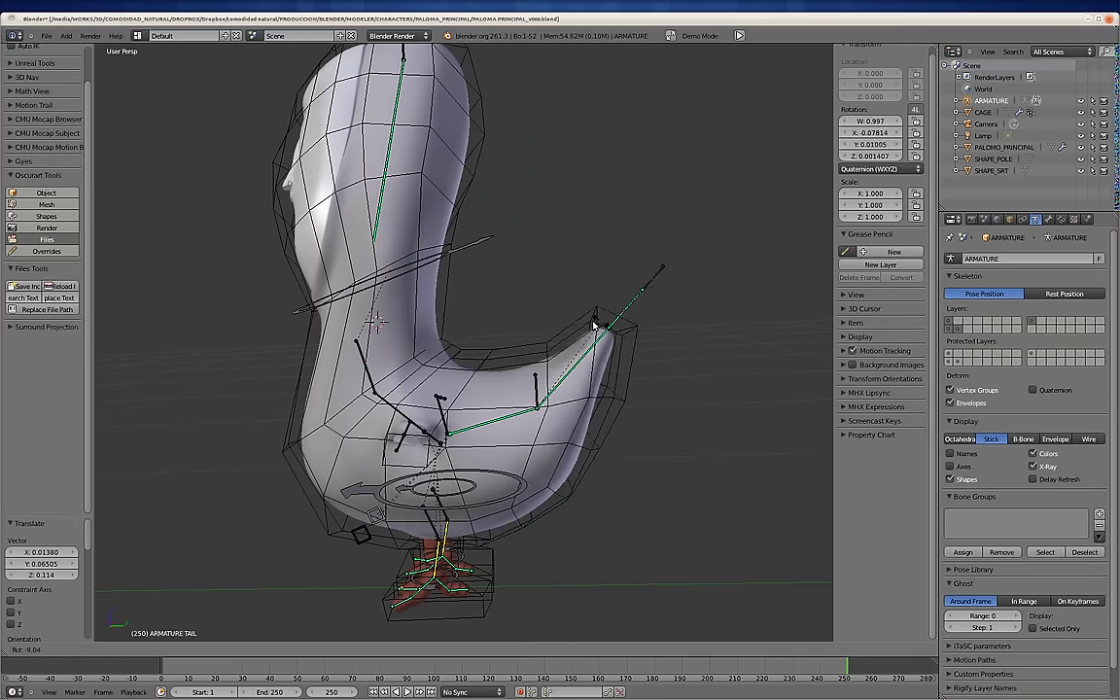
right_click(537, 385)
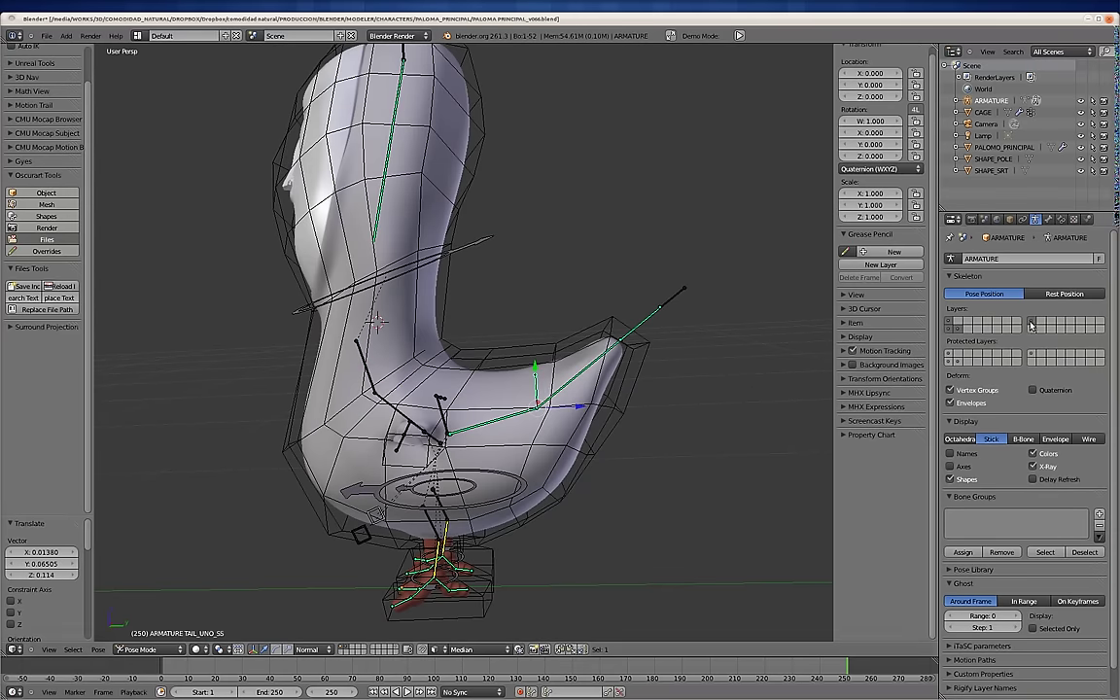
right_click(570, 392)
key("r")
left_click(576, 326)
right_click_drag(538, 385, 494, 334)
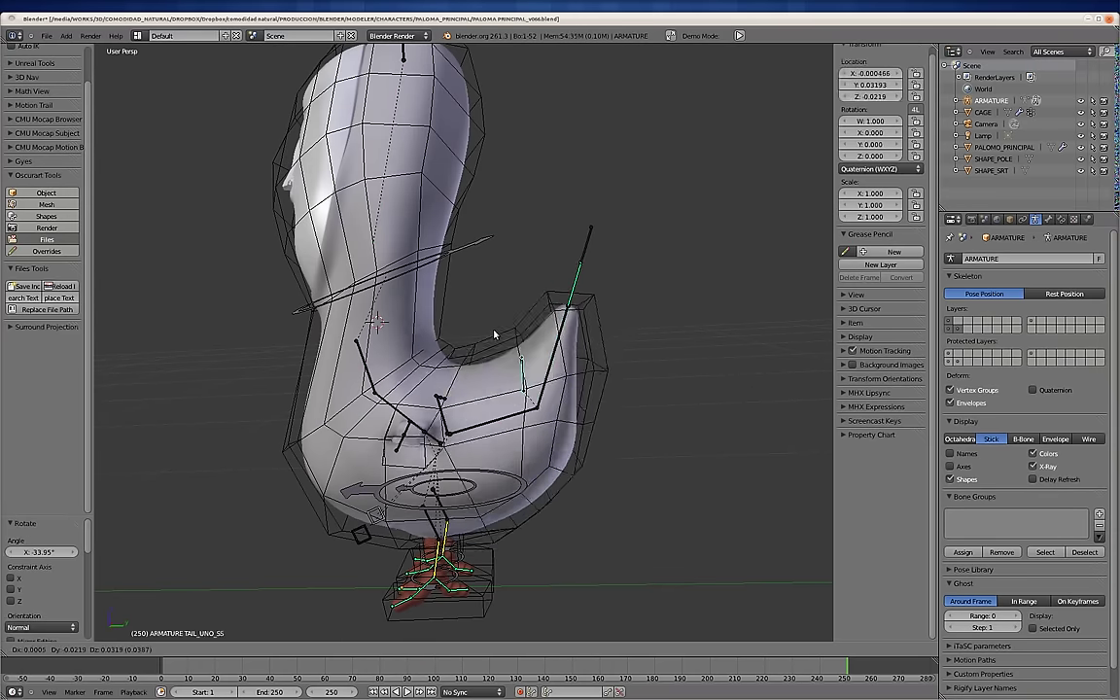
key("m")
left_click(622, 306)
key("g")
left_click(598, 190)
right_click(504, 355)
key("g")
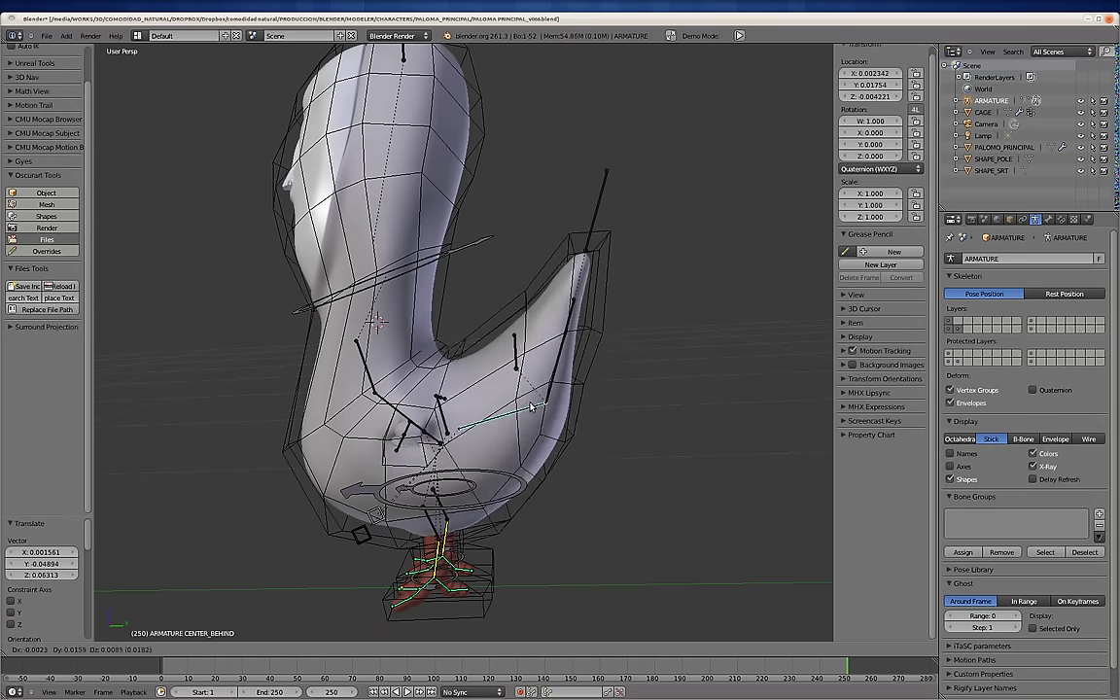
left_click(564, 350)
Tilt the whole body with CENTER_BEHIND, then test-move the TALON_L foot bone and cancel.
right_click(515, 418)
key("r")
left_click(590, 386)
middle_click_drag(590, 385, 525, 369)
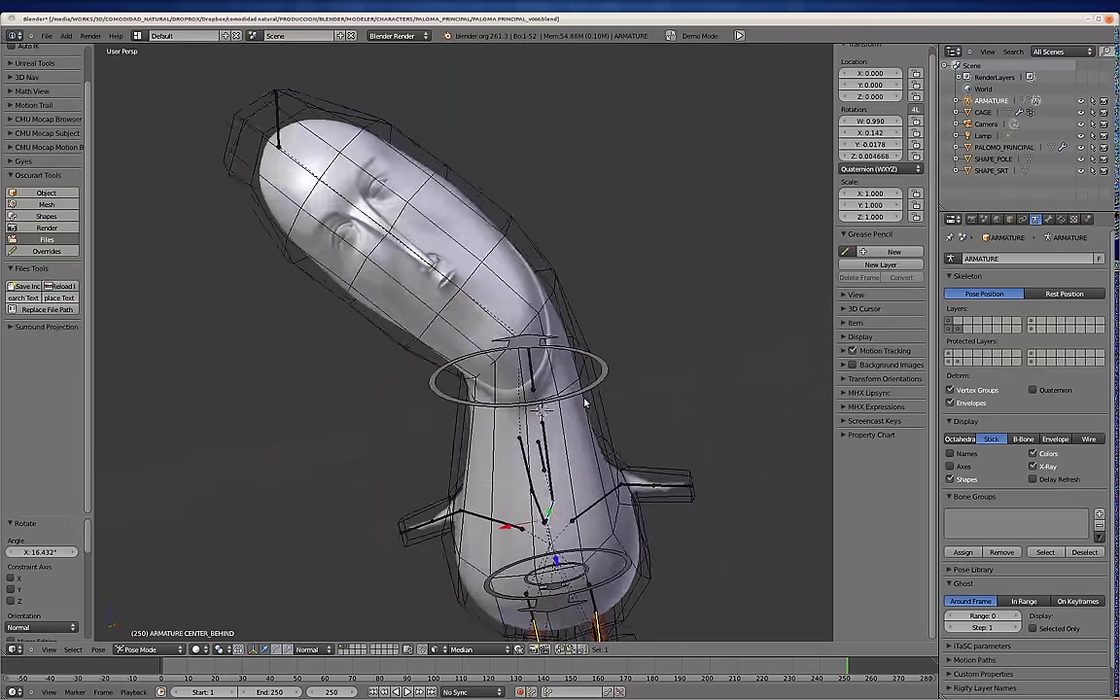
right_click(523, 509)
key("g")
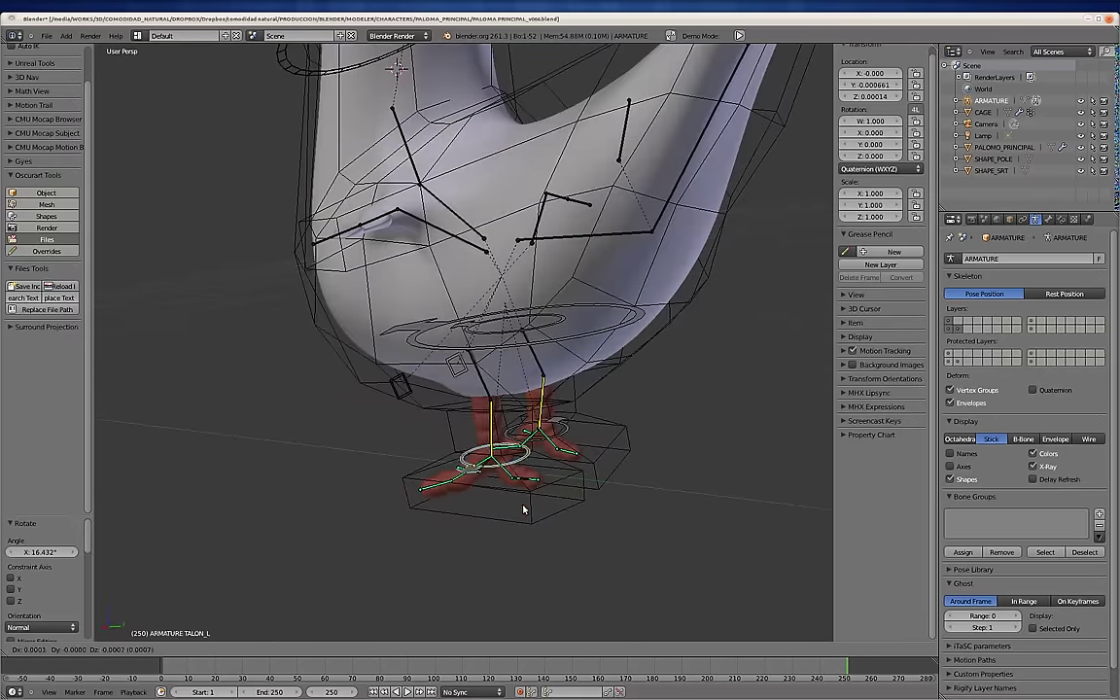
key("Escape")
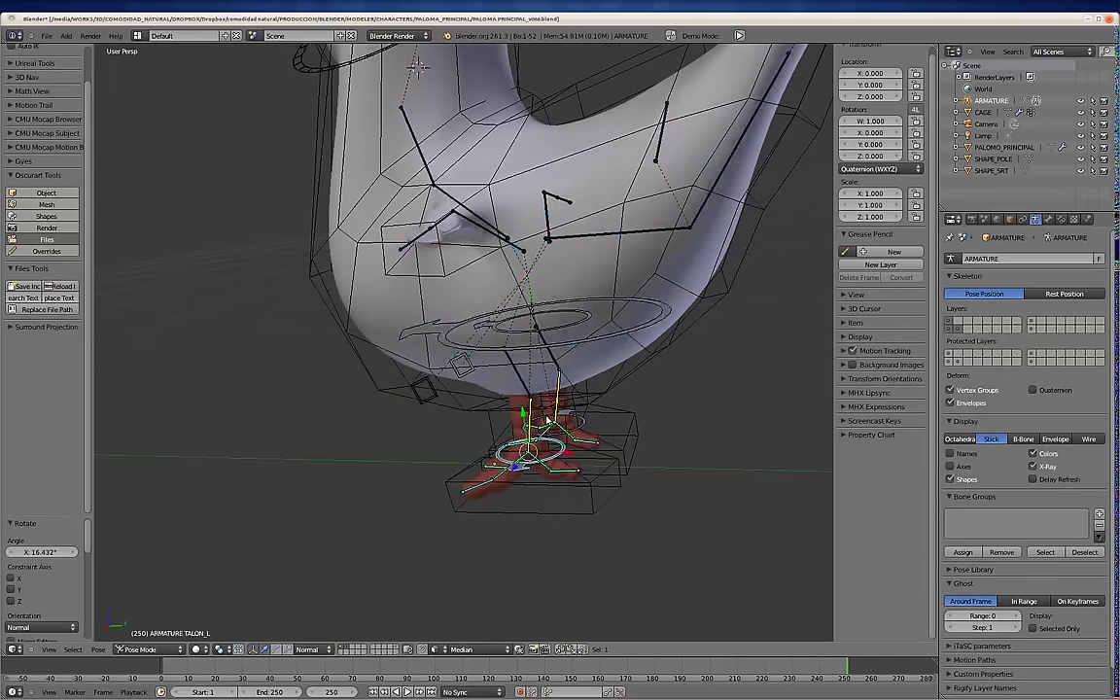
Clear rotation on all bones to stand the bird upright, and save an incremental file version.
key("a")
key("alt+r")
mouse_move(583, 372)
middle_mouse_down()
mouse_move(521, 333)
mouse_move(420, 364)
middle_mouse_up()
key("ctrl+alt+s")
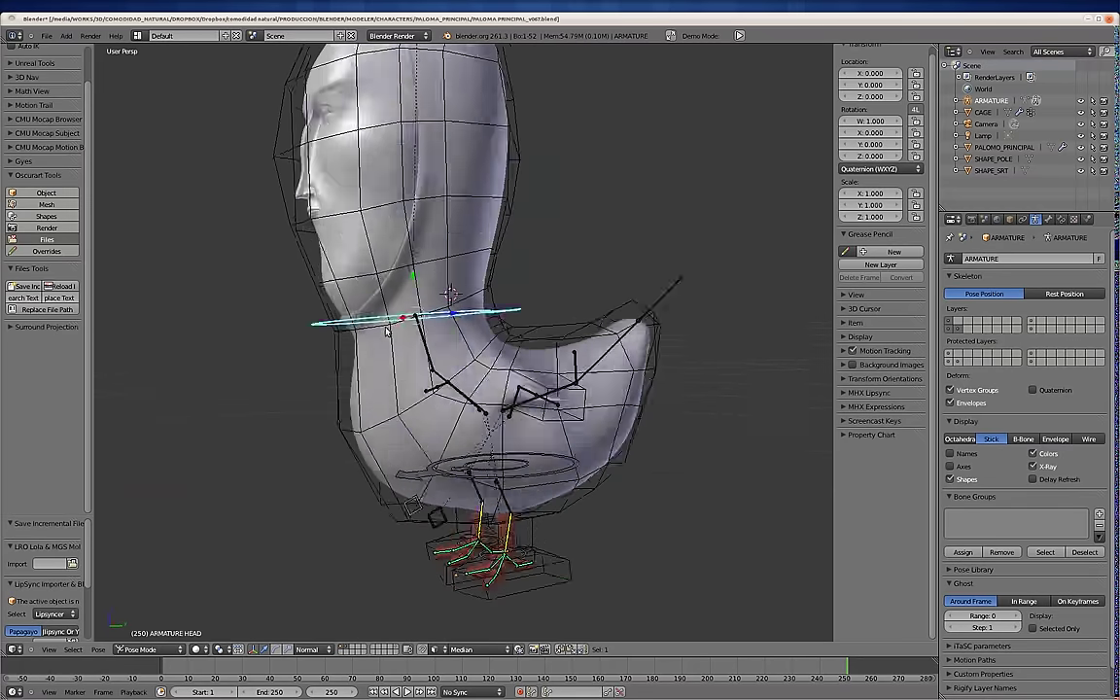
right_click(420, 364)
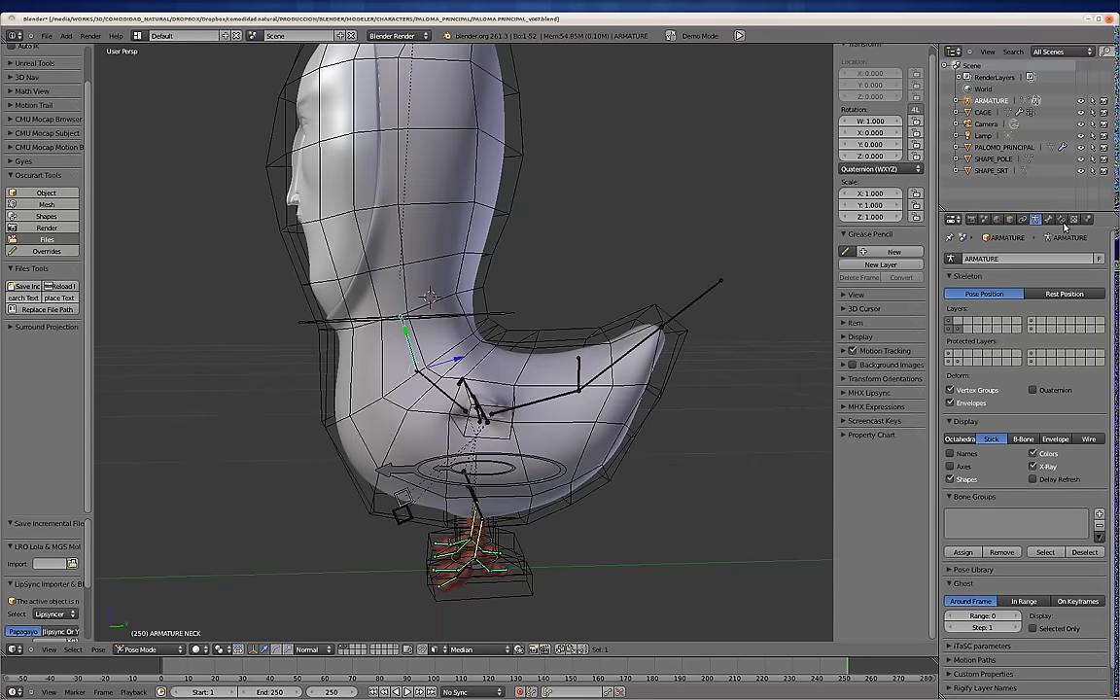
Set the NECK bone's custom shape to SHAPE_SRT.
left_click(1048, 220)
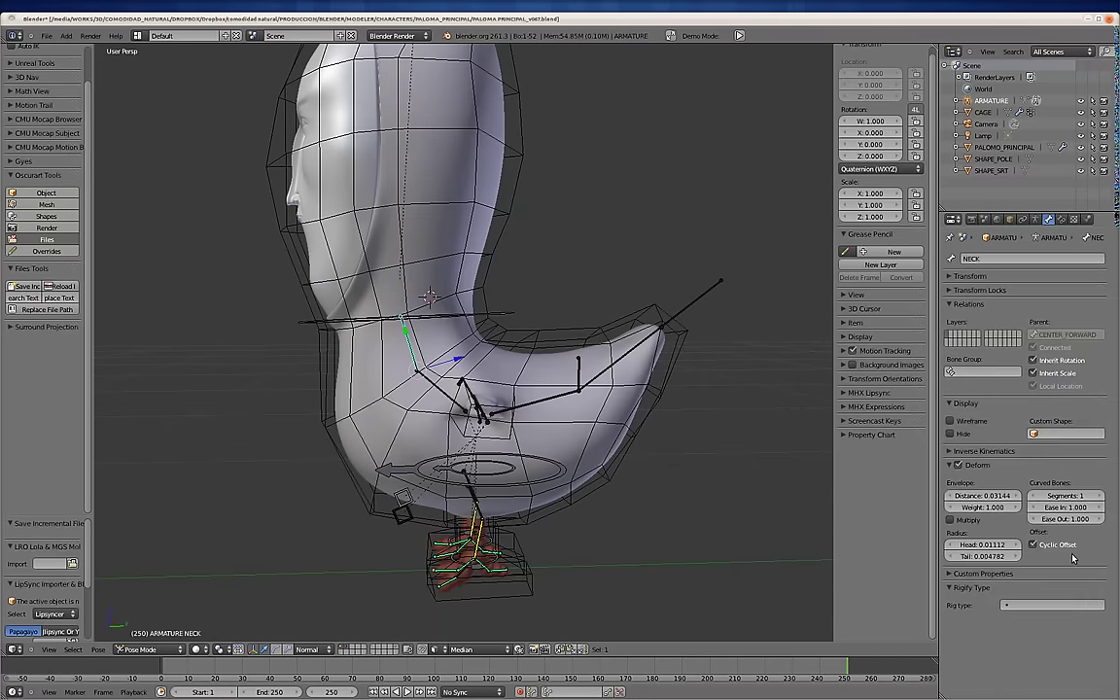
left_click(1055, 508)
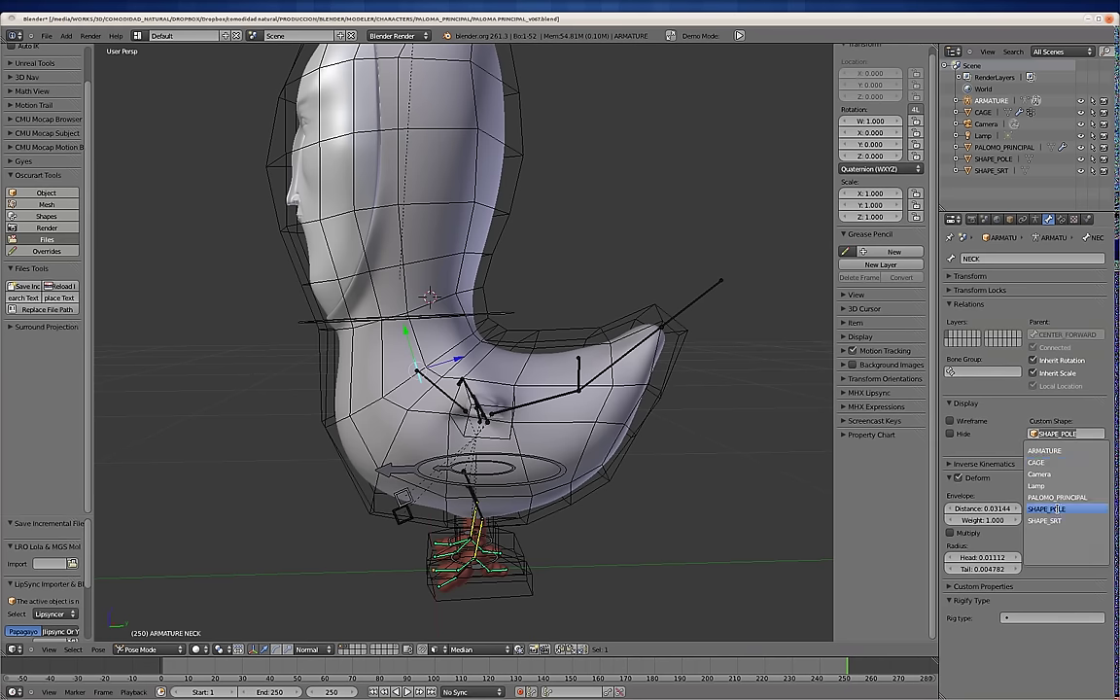
left_click(1044, 520)
Select the SHAPE_SRT ring object on its layer and duplicate it as SHAPE_SRT.001.
left_click(1001, 159)
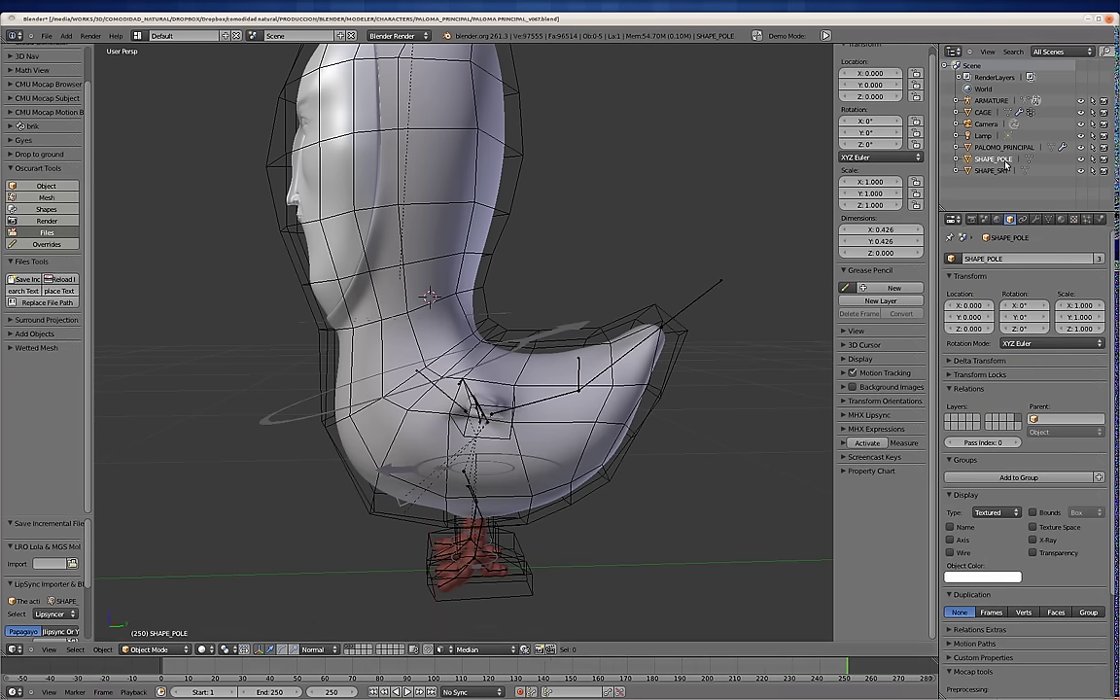
left_click(400, 650)
key("a")
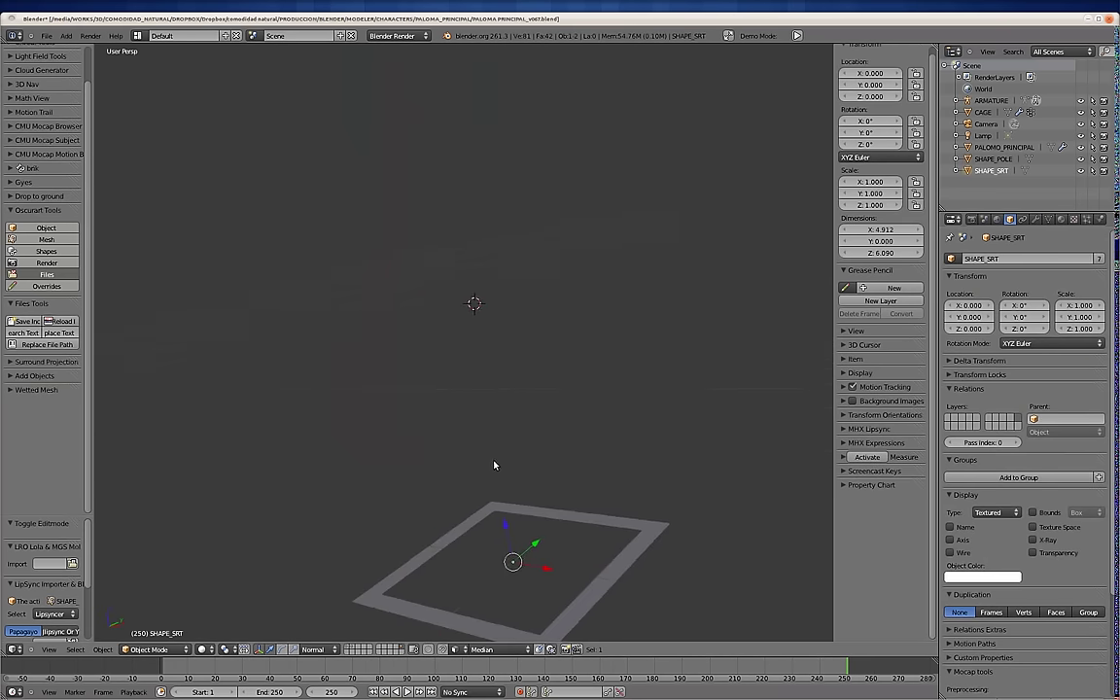
key("Tab")
key("a")
key("Tab")
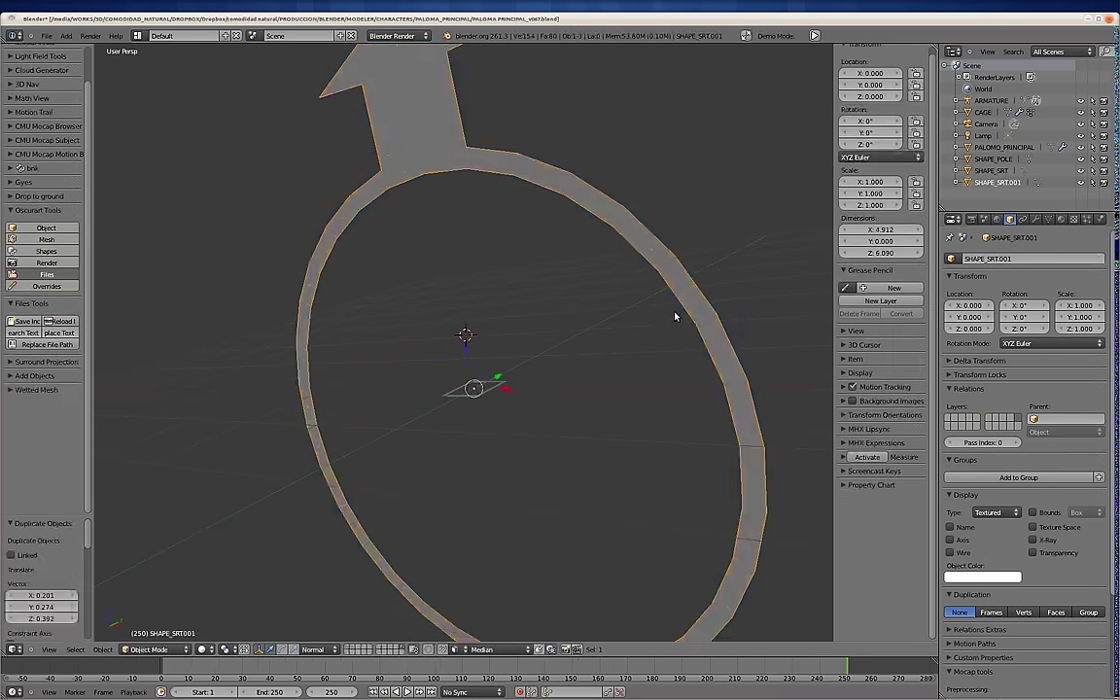
Scale the duplicate ring's whole mesh down to 0.837 in Edit Mode.
key("Tab")
key("a")
key("s")
left_click(729, 311)
middle_click_drag(729, 311, 473, 360)
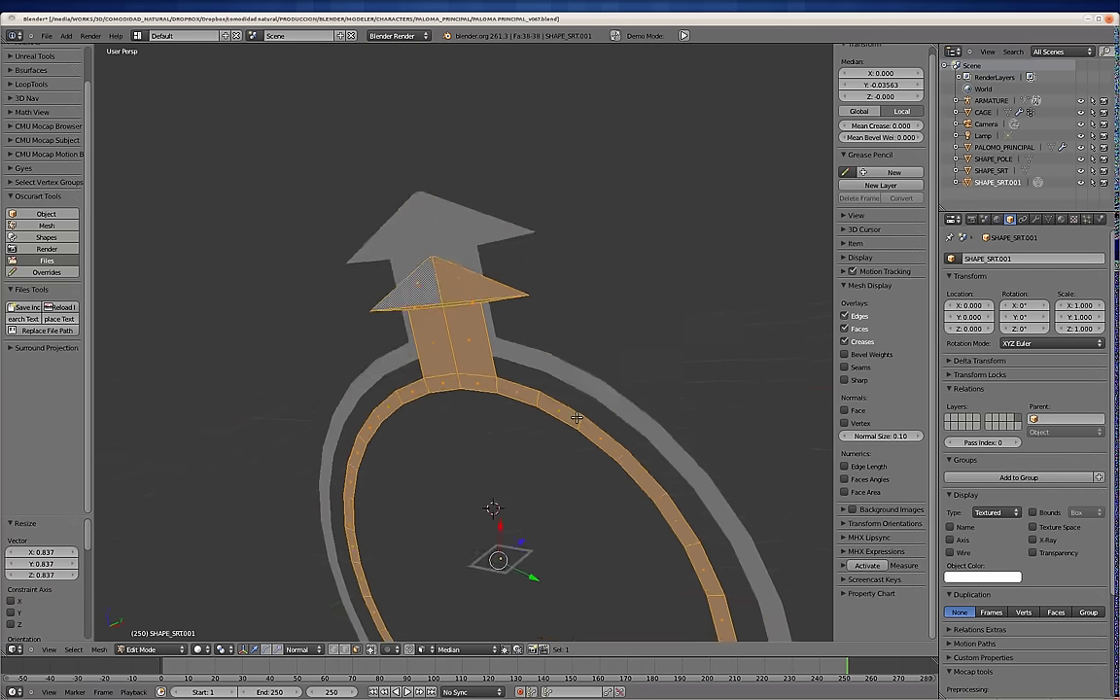
scroll(474, 360, "up", 3)
scroll(474, 360, "down", 5)
Rename the ring SHAPE_ROT, shrink it to 0.776, rotate it and lower it along Z.
key("Tab")
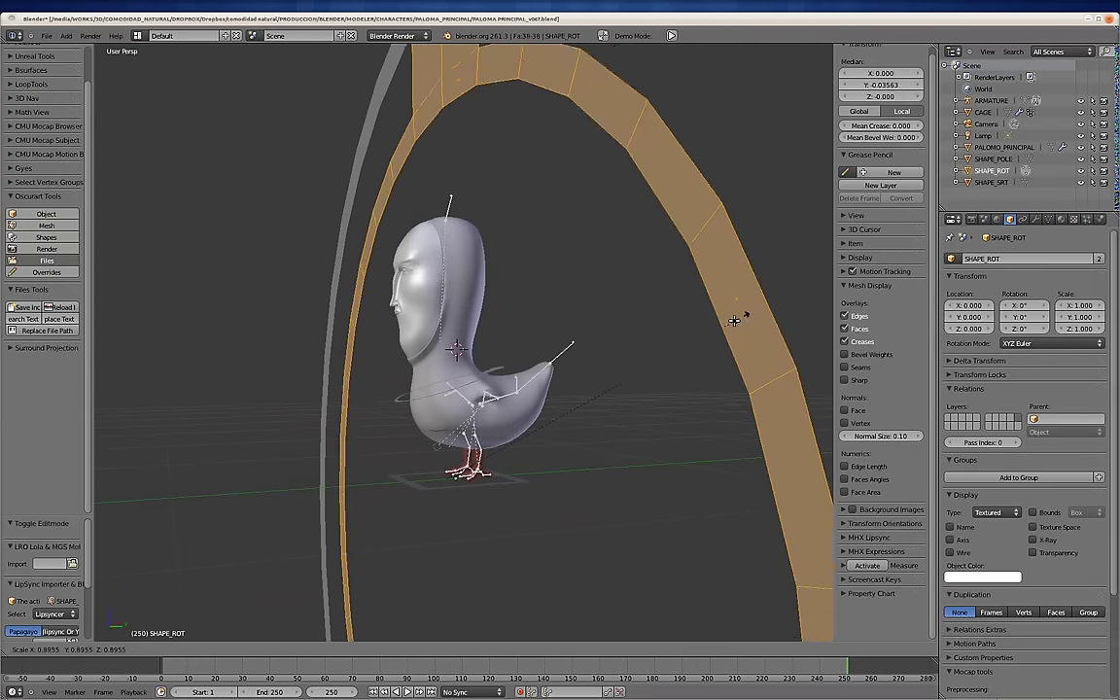
left_click(592, 428)
key("r")
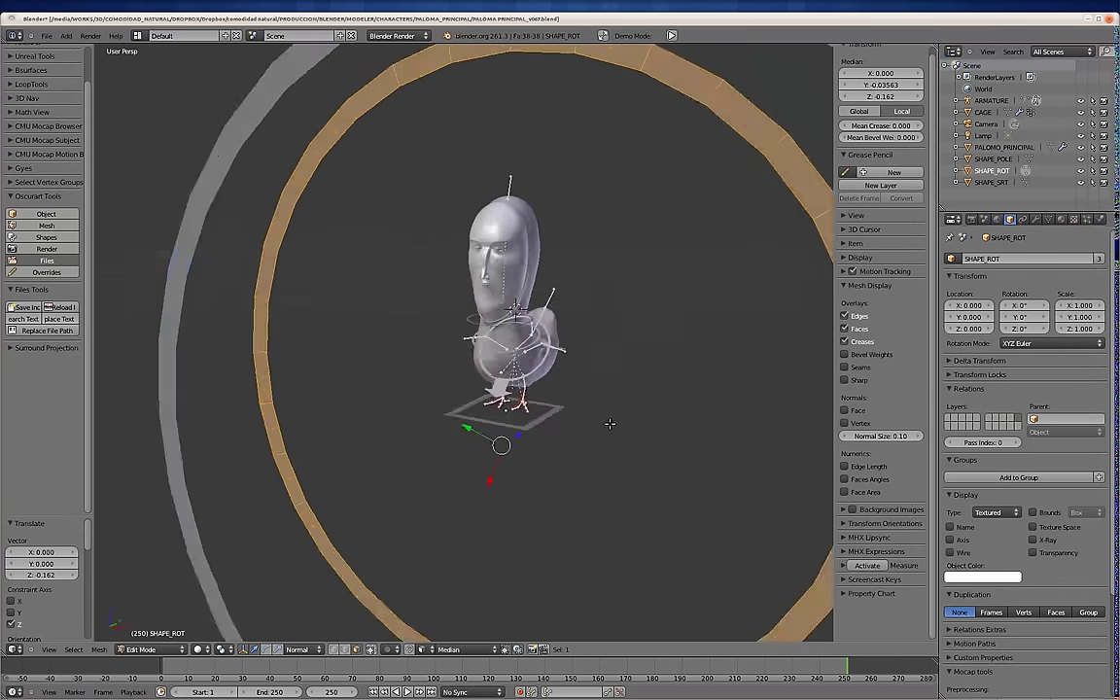
key("KP_3")
key("KP_1")
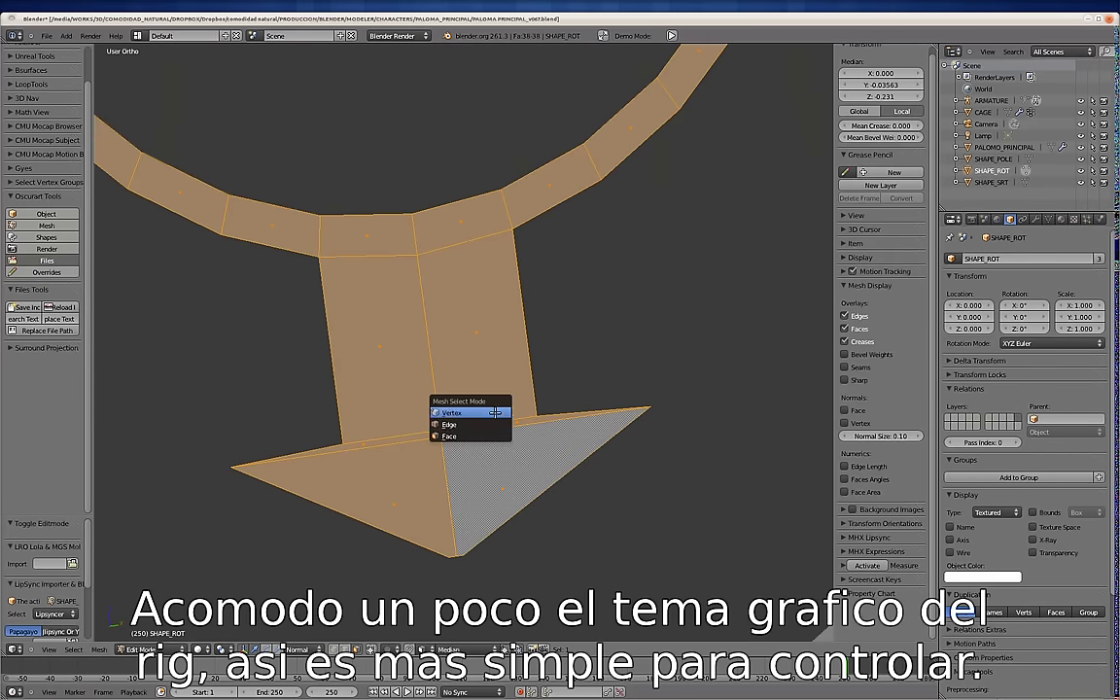
Delete the arrowhead faces from SHAPE_ROT.
left_click(495, 412)
key("a")
key("x")
left_click(599, 364)
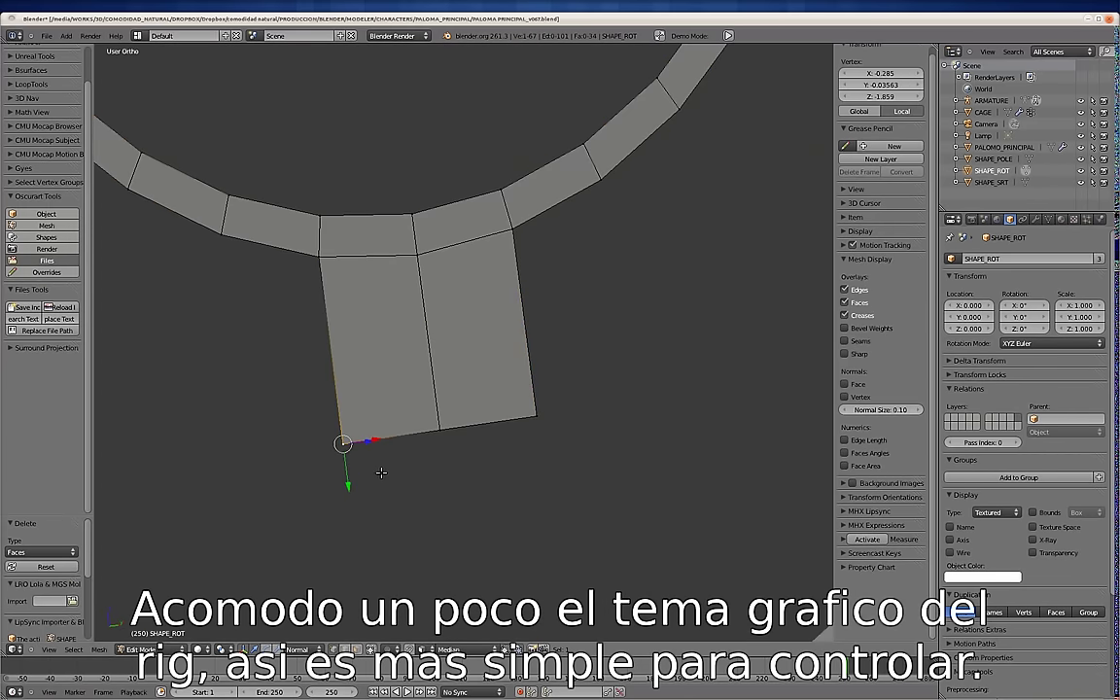
Duplicate the ring below the tab and delete the vertices where the copy joins it.
scroll(437, 425, "down", 6)
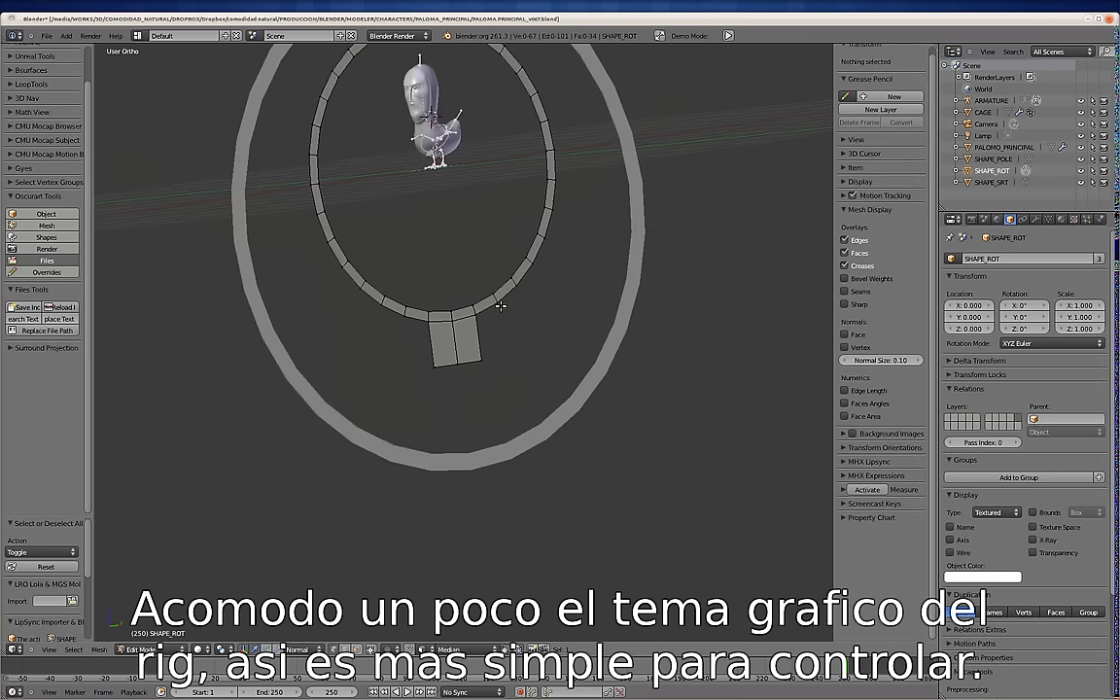
key("ctrl+l")
key("KP_1")
key("shift+d")
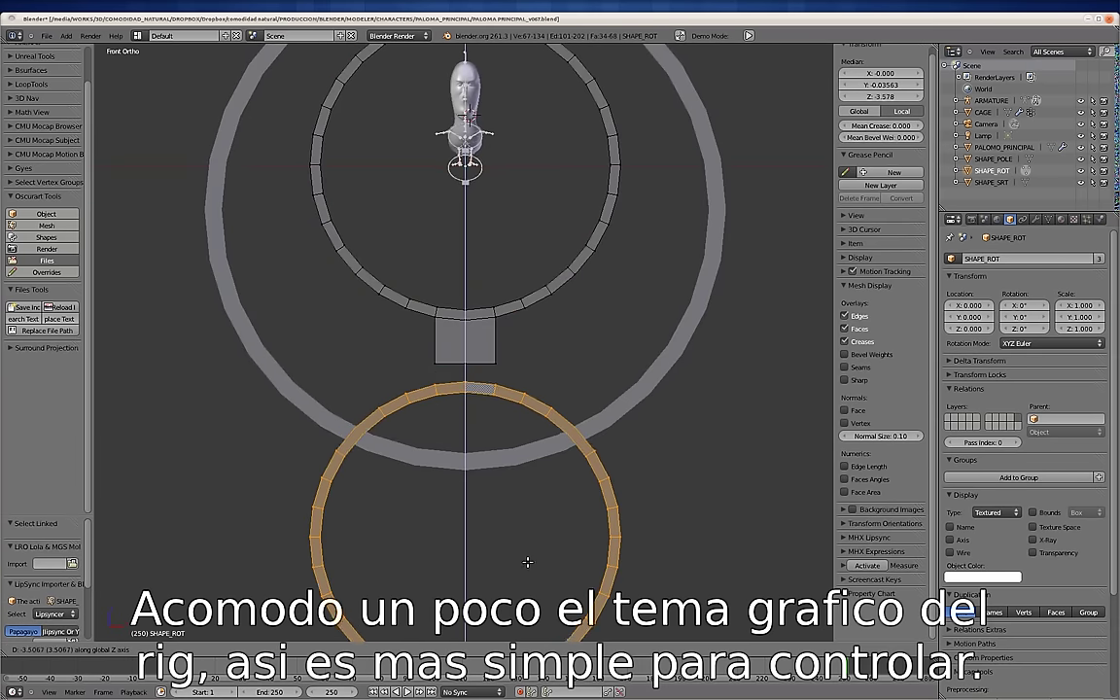
left_click(525, 562)
middle_click_drag(525, 563, 513, 350, "shift")
key("a")
right_click(479, 525)
key("x")
left_click(553, 477)
scroll(444, 370, "up", 3)
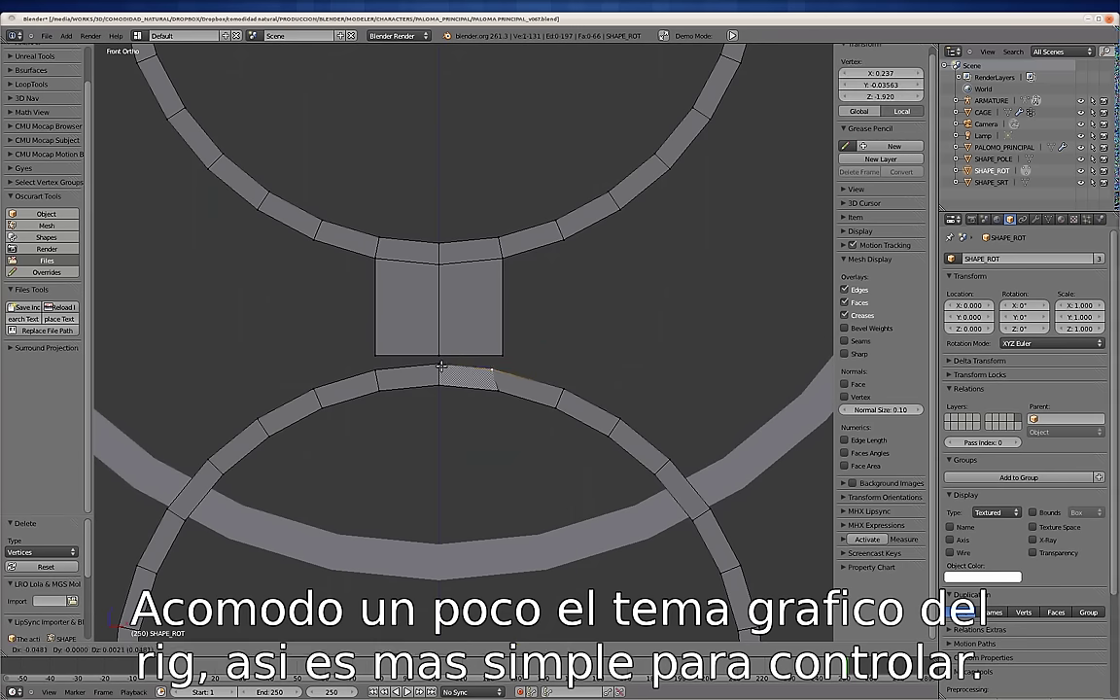
Delete the tab's lower edge loop and shrink the lower ring into a small circle.
right_click(438, 354, "alt")
key("x")
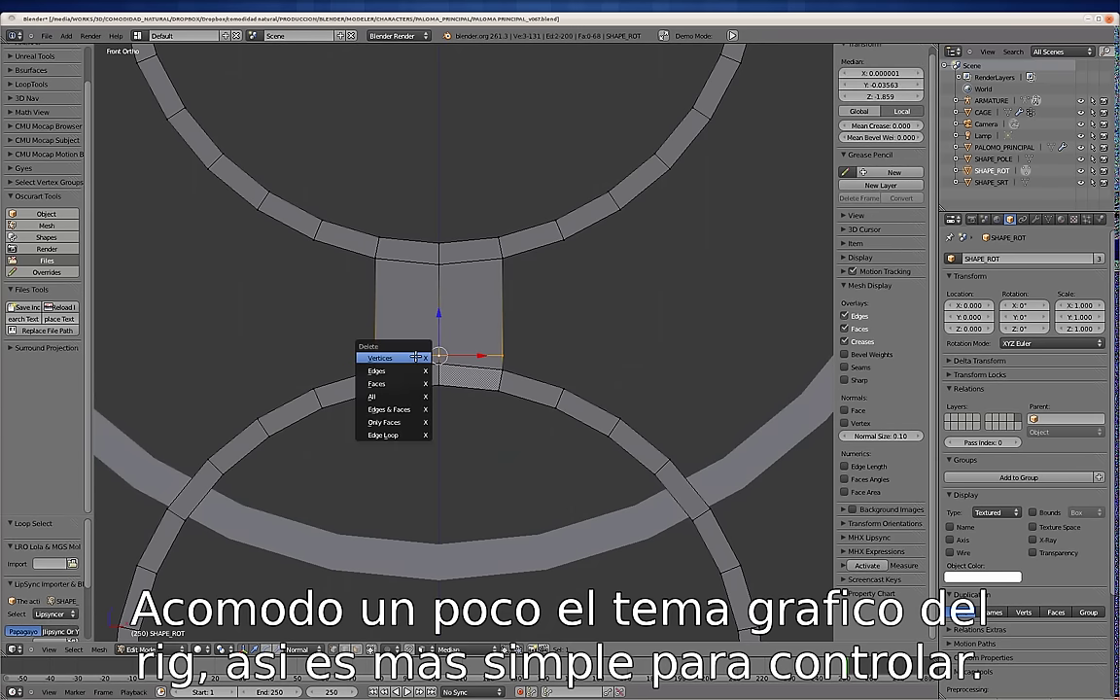
left_click(398, 434)
scroll(487, 320, "down", 3)
key("a")
key("s")
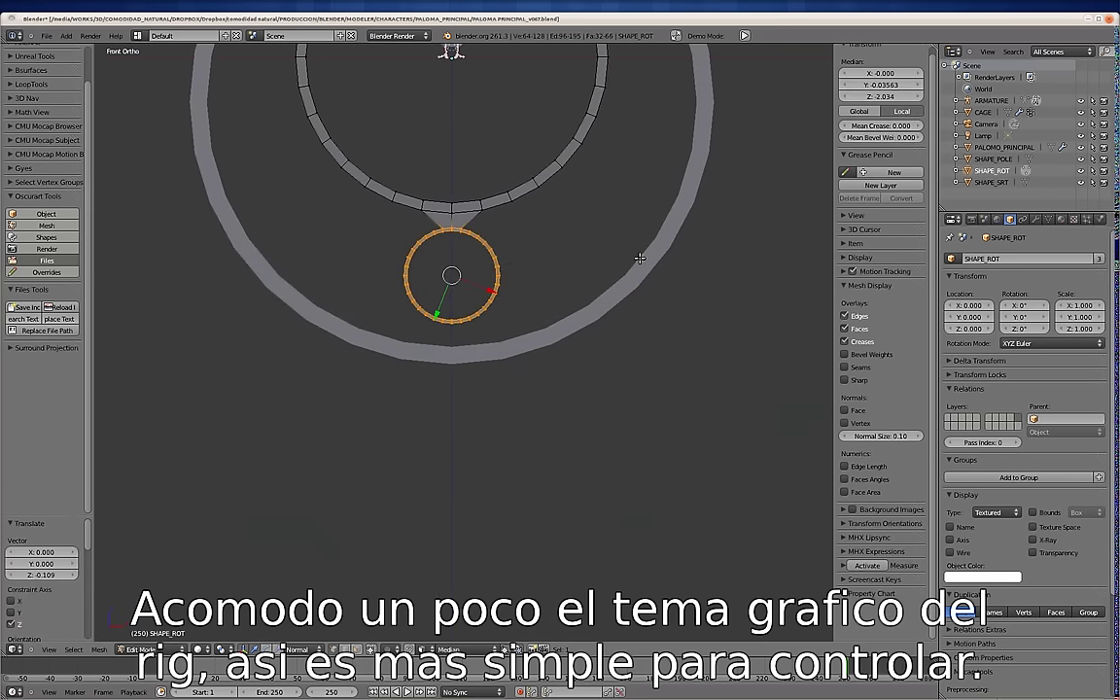
Leave Edit Mode and select the NECK bone in the full rig view.
key("Tab")
scroll(500, 347, "down", 3)
mouse_move(500, 346)
middle_mouse_down()
mouse_move(457, 333)
mouse_move(431, 452)
middle_mouse_up()
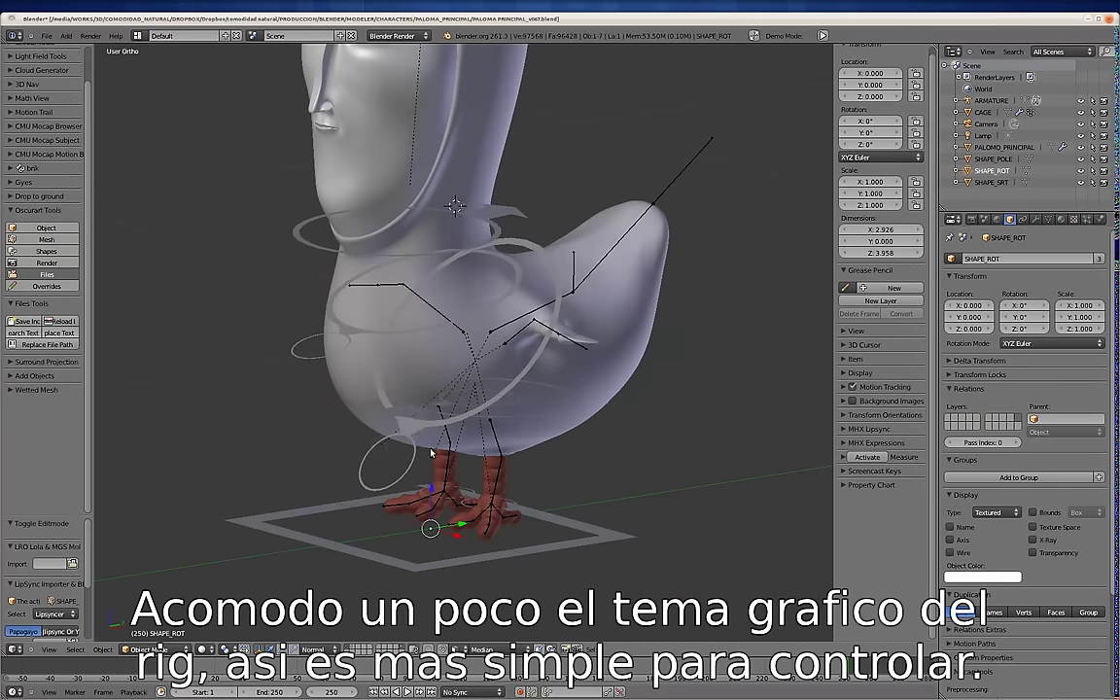
scroll(431, 452, "up", 3)
right_click(395, 289)
Test-rotate the NECK bone and twist the HEAD bone around Y, cancelling each test.
key("r")
key("Escape")
scroll(467, 321, "down", 4)
middle_click_drag(466, 321, 291, 311)
scroll(292, 311, "up", 2)
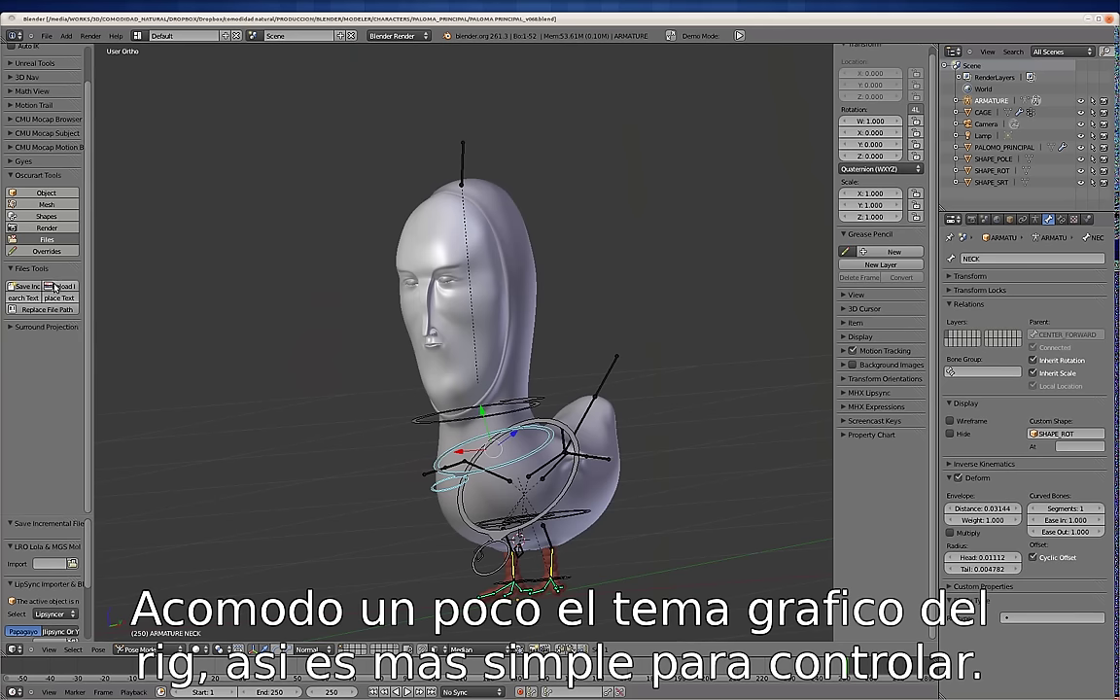
scroll(436, 309, "up", 3)
scroll(436, 309, "down", 3)
middle_click_drag(435, 309, 582, 295)
key("r")
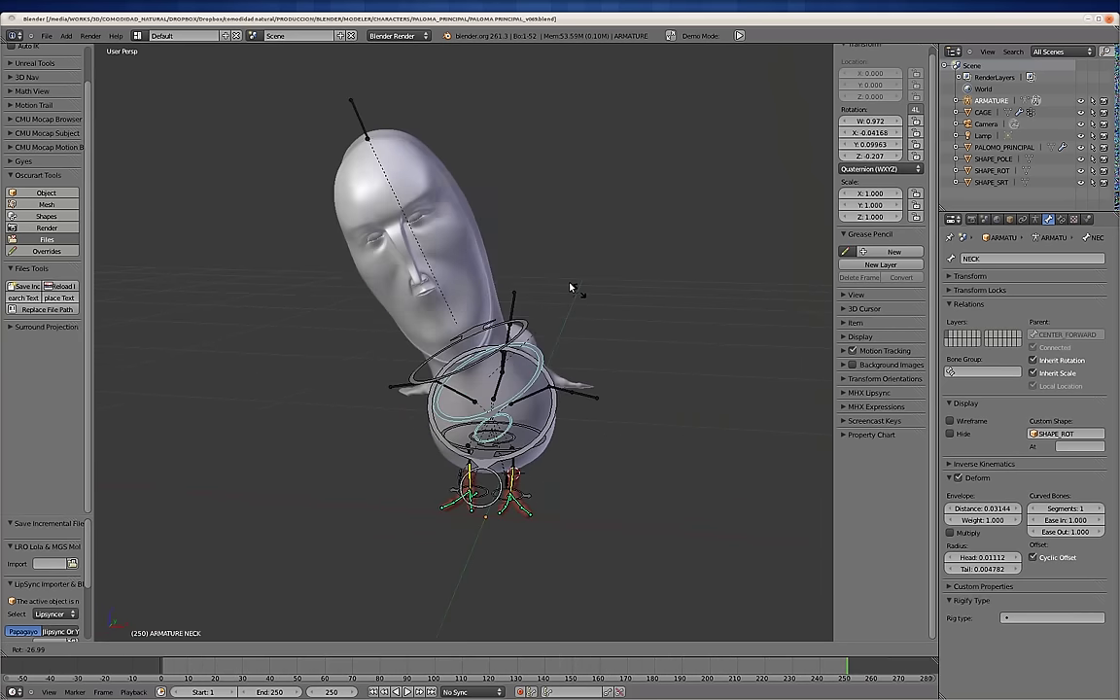
key("Escape")
right_click(474, 93)
key("r")
key("y")
key("y")
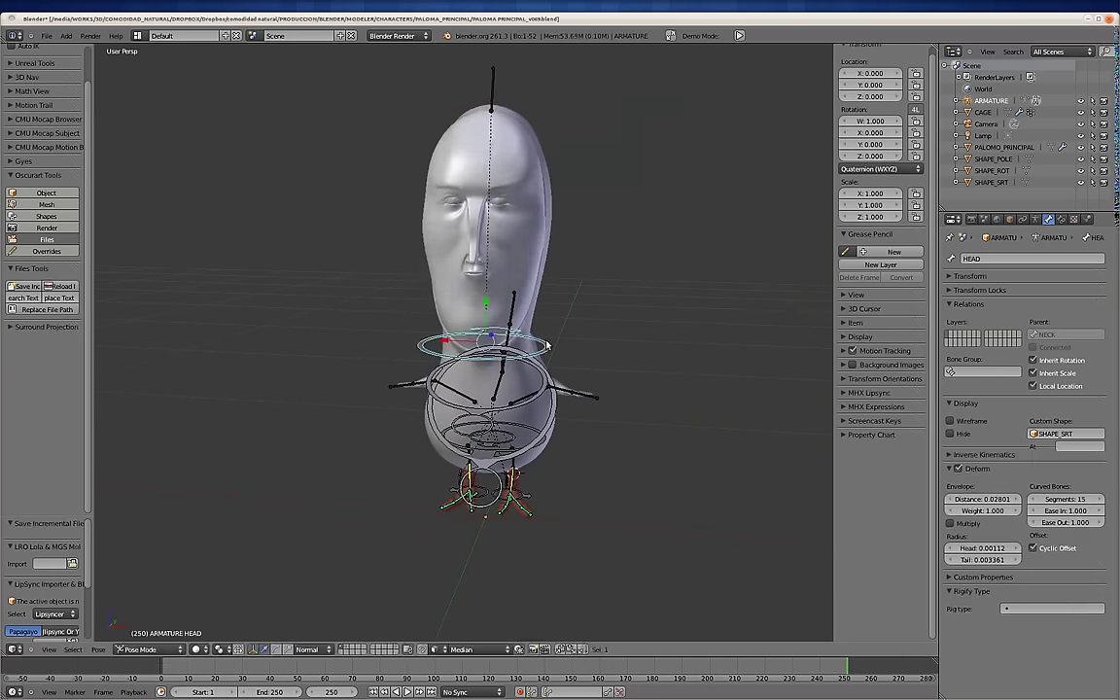
key("Escape")
Test-move the TAIL_DOS_SS and TAIL_UNO_SS bones, then put CAGE into Weight Paint mode.
middle_click_drag(582, 326, 496, 302)
right_click(597, 311)
key("g")
right_click(498, 363)
key("g")
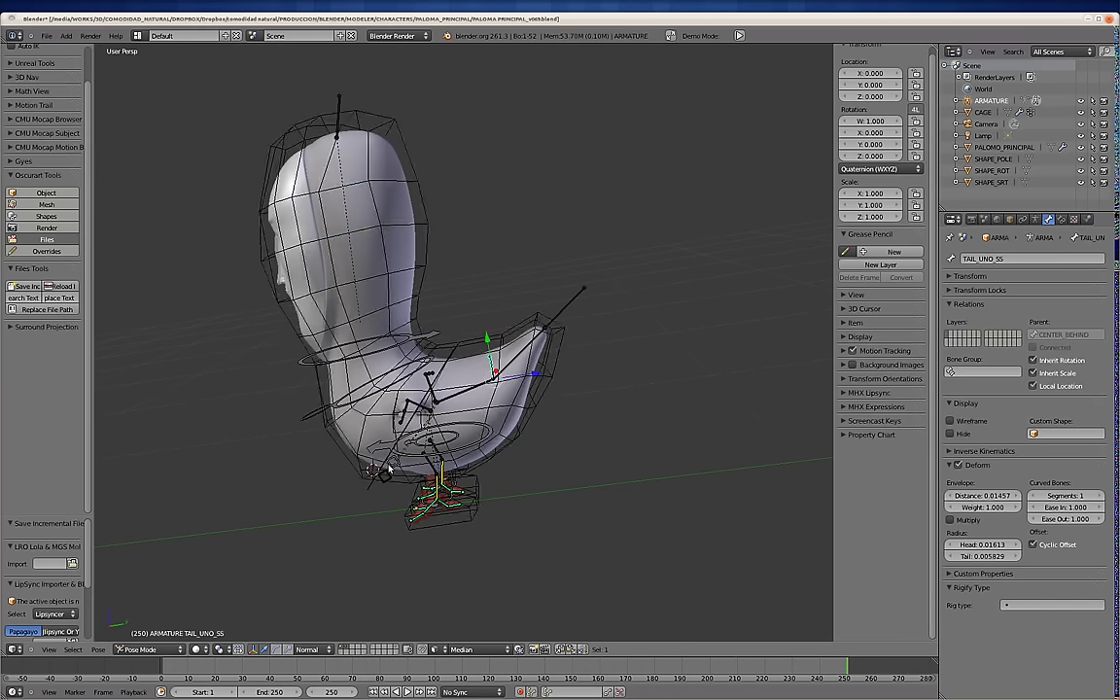
scroll(357, 602, "up", 4)
key("ctrl+Tab")
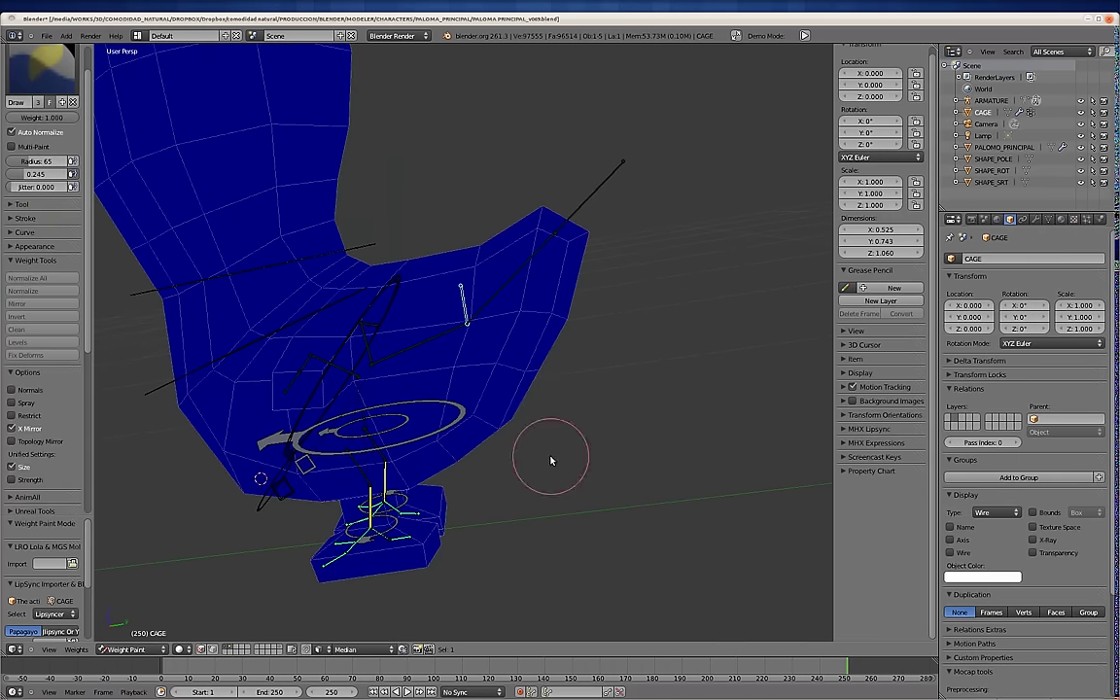
Inspect the cage's weights for several body, tail and neck ring bones from different angles.
key("ctrl+Tab")
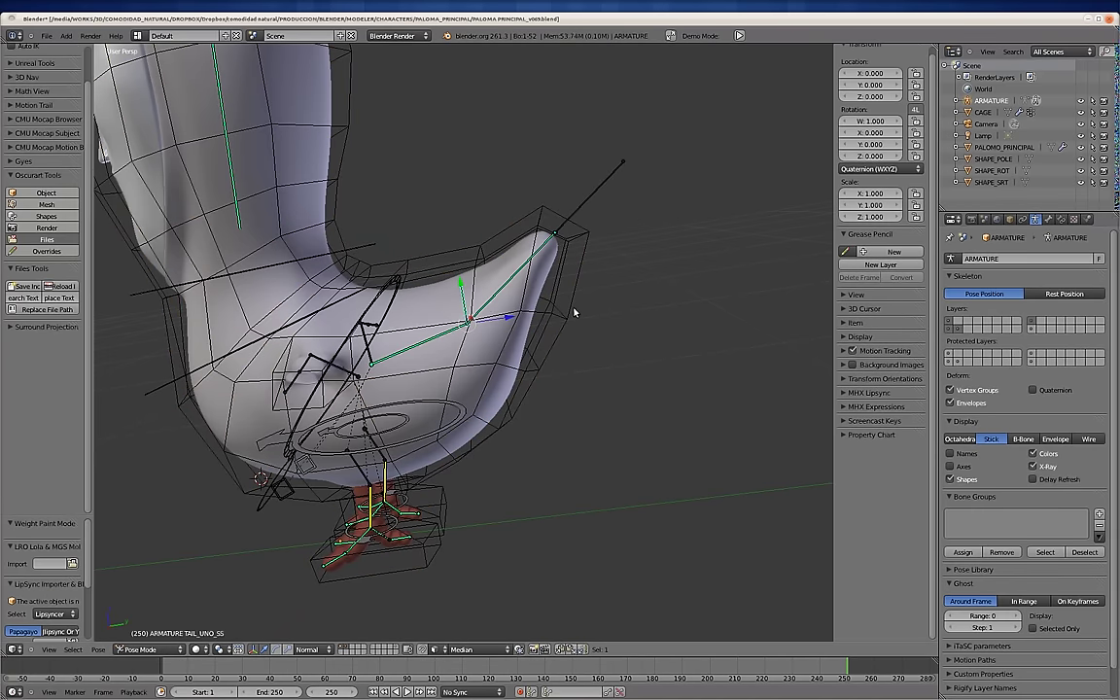
key("ctrl+Tab")
right_click(432, 319)
right_click(432, 319)
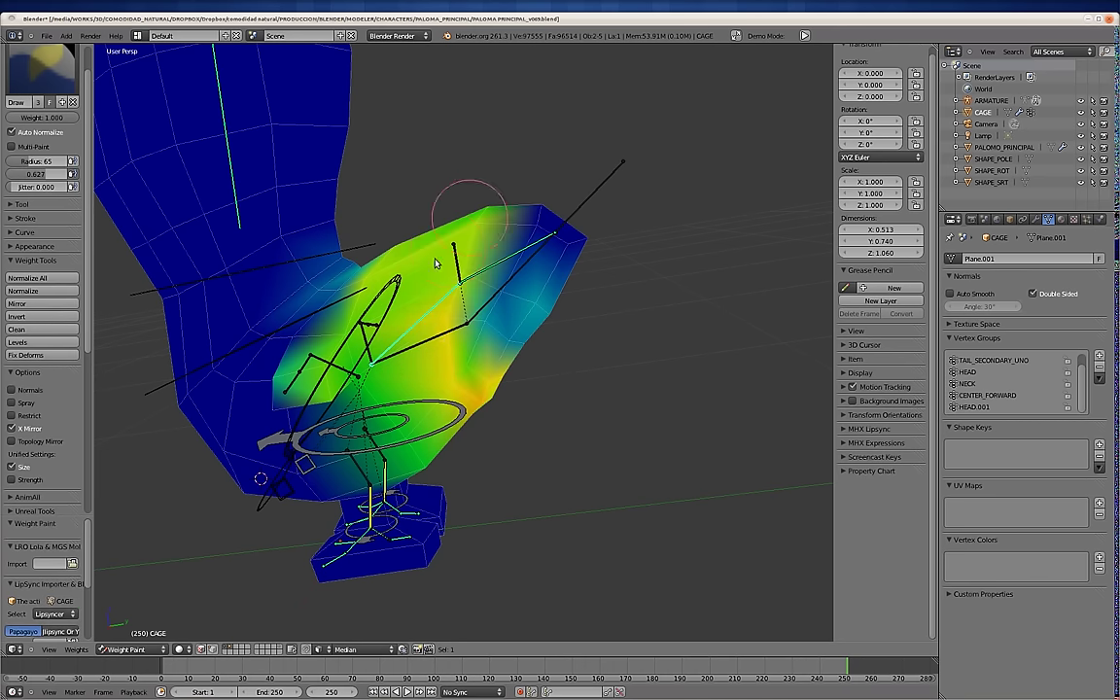
middle_click_drag(435, 262, 380, 200)
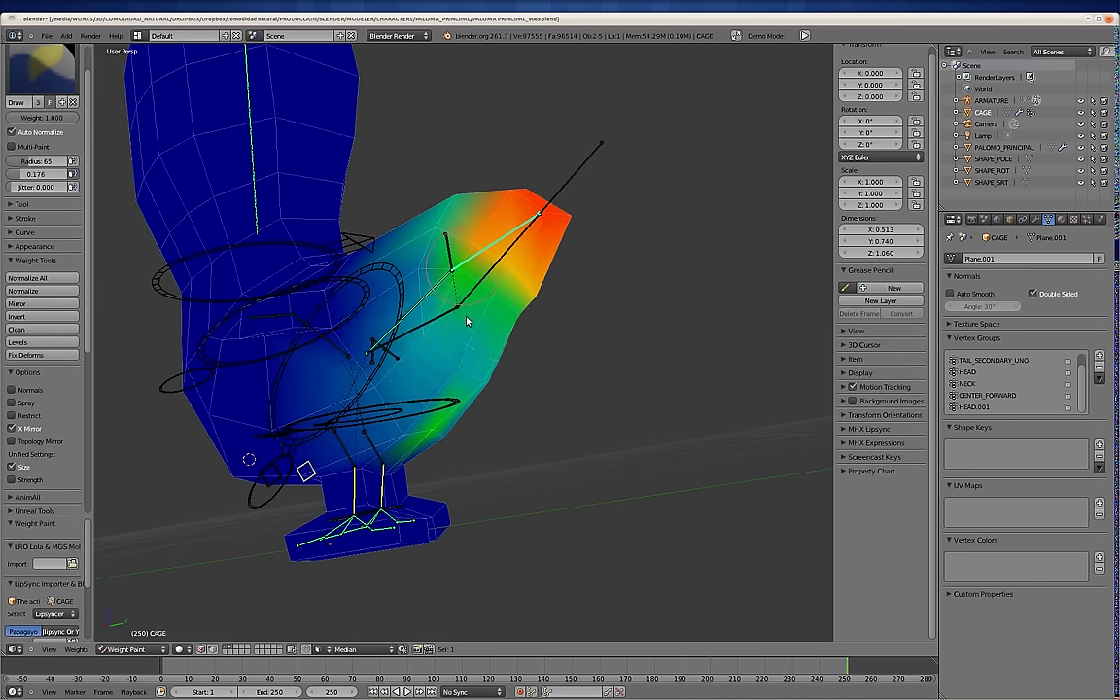
middle_click_drag(467, 320, 438, 297)
right_click(438, 297)
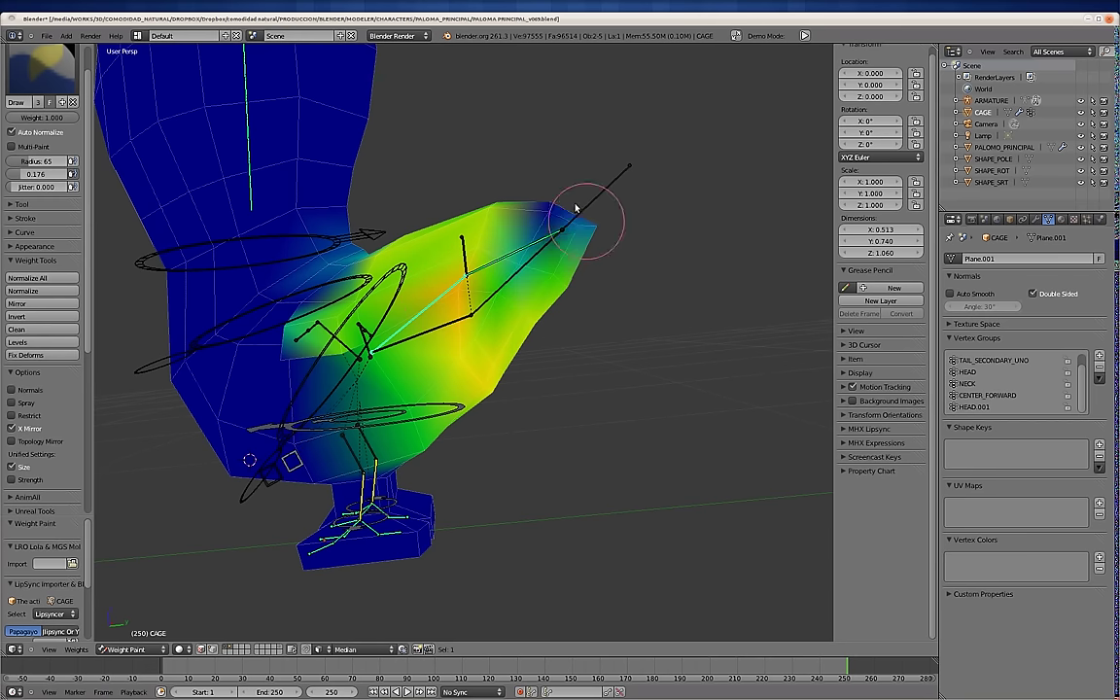
right_click(526, 251)
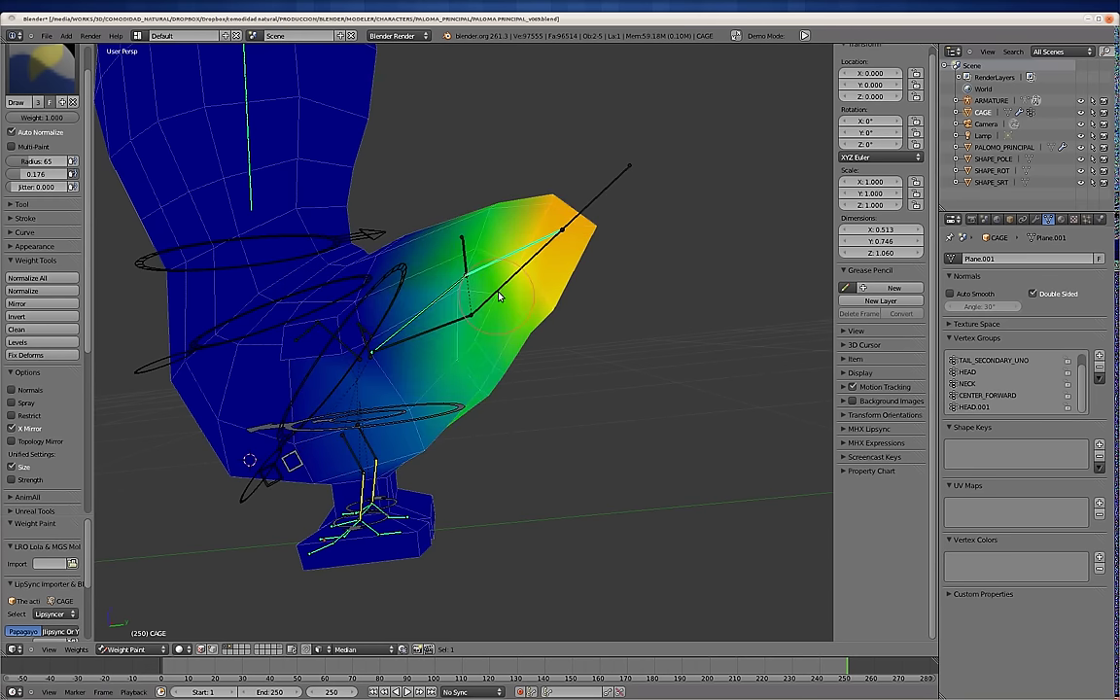
middle_click_drag(498, 297, 450, 245)
middle_click_drag(479, 292, 529, 337)
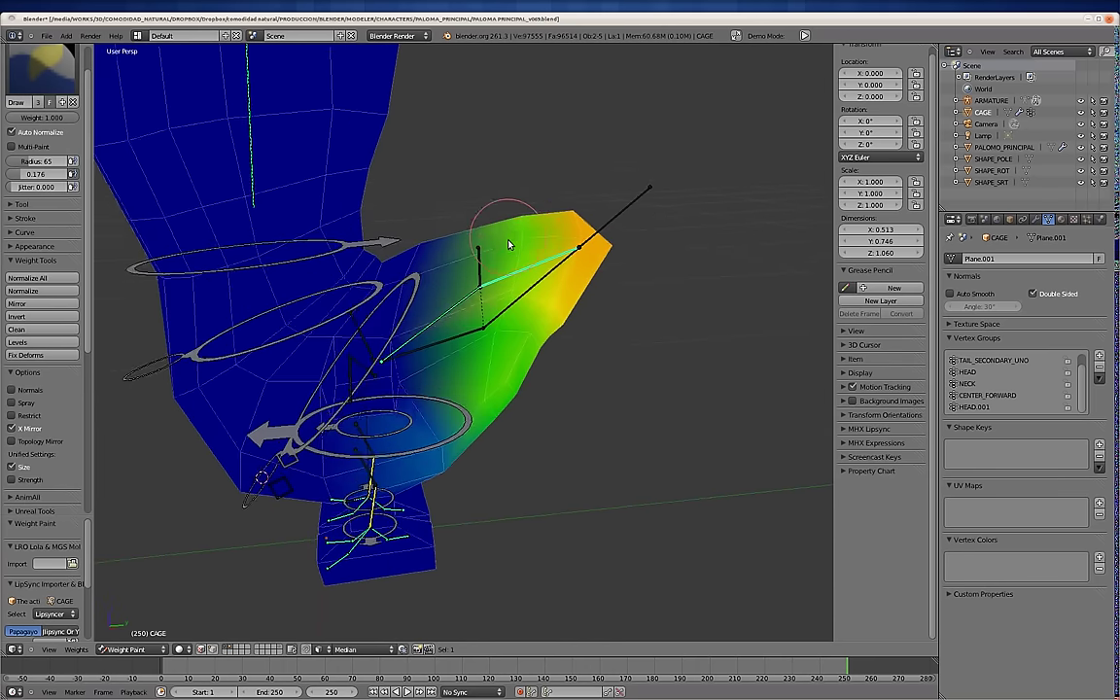
right_click(447, 308)
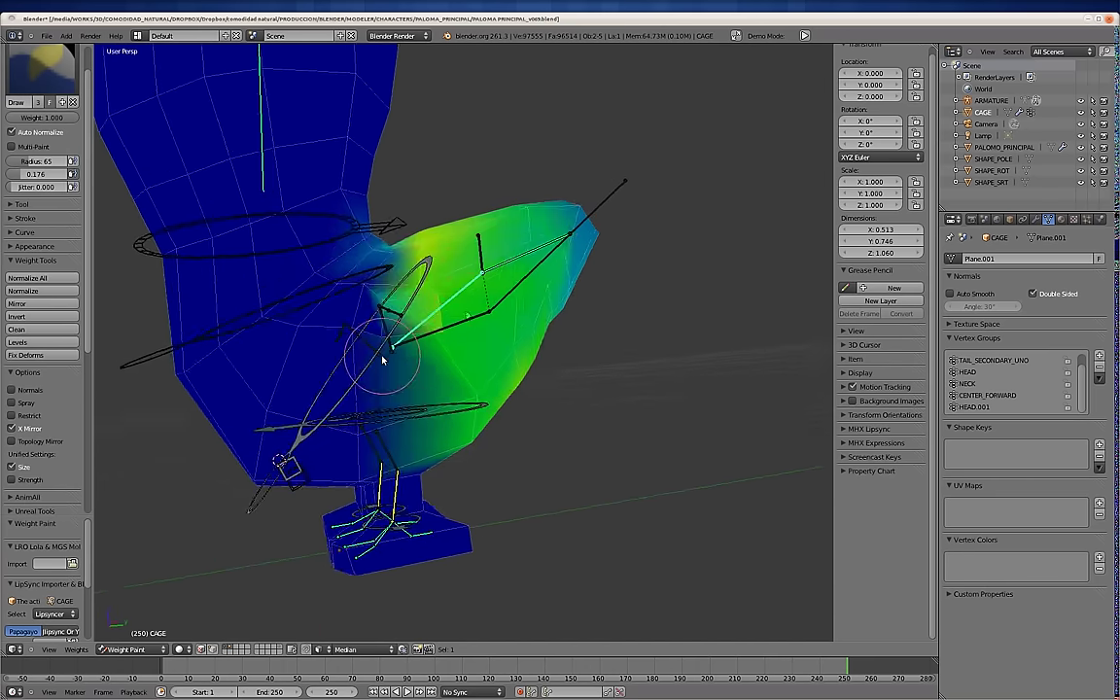
right_click(364, 418)
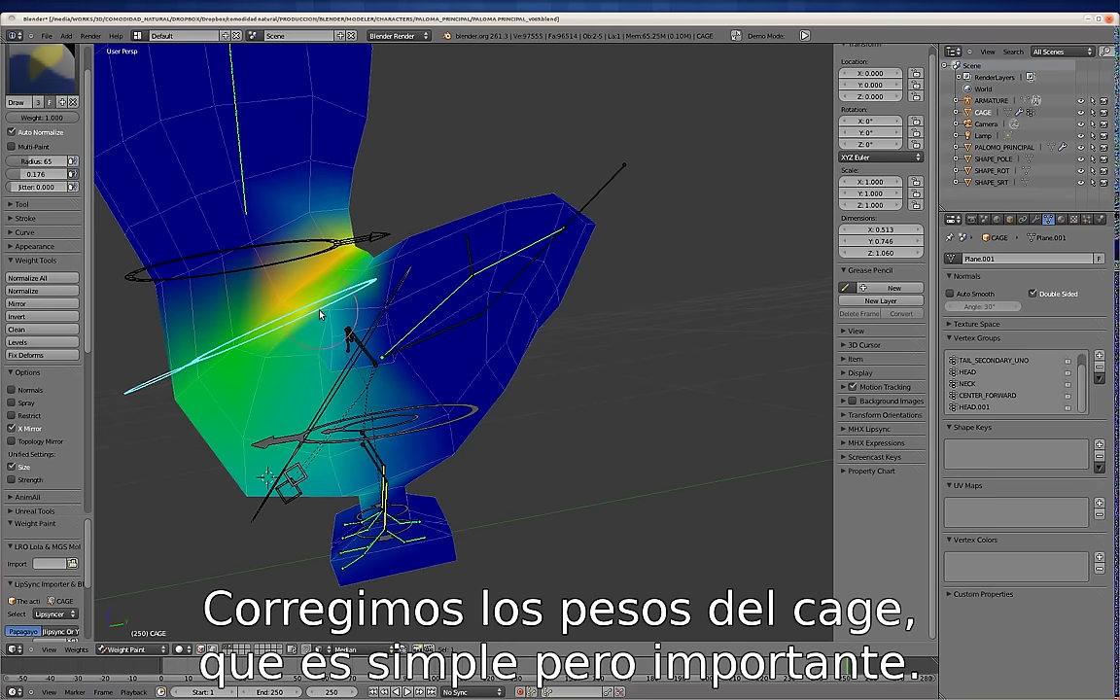
Test the tail weights by moving TAIL_SECONDARY_UNO, TAIL_UNO_SS and other tail bones, then enter Pose Mode.
right_click(486, 279)
key("g")
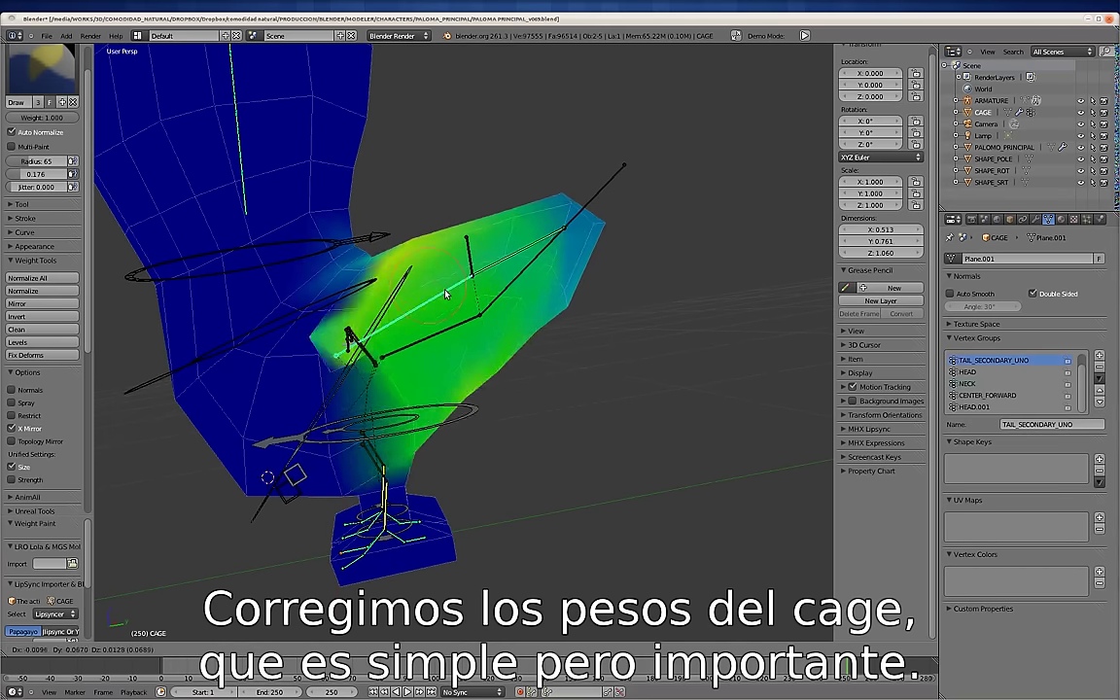
right_click(511, 172)
right_click(477, 243)
key("g")
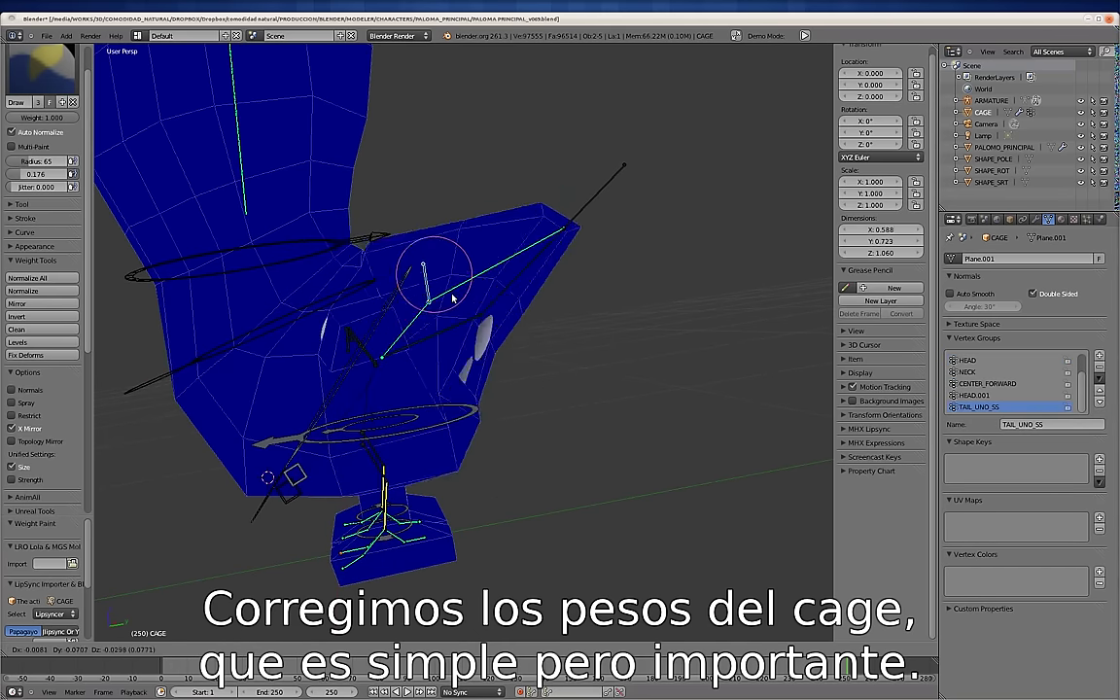
left_click(529, 225)
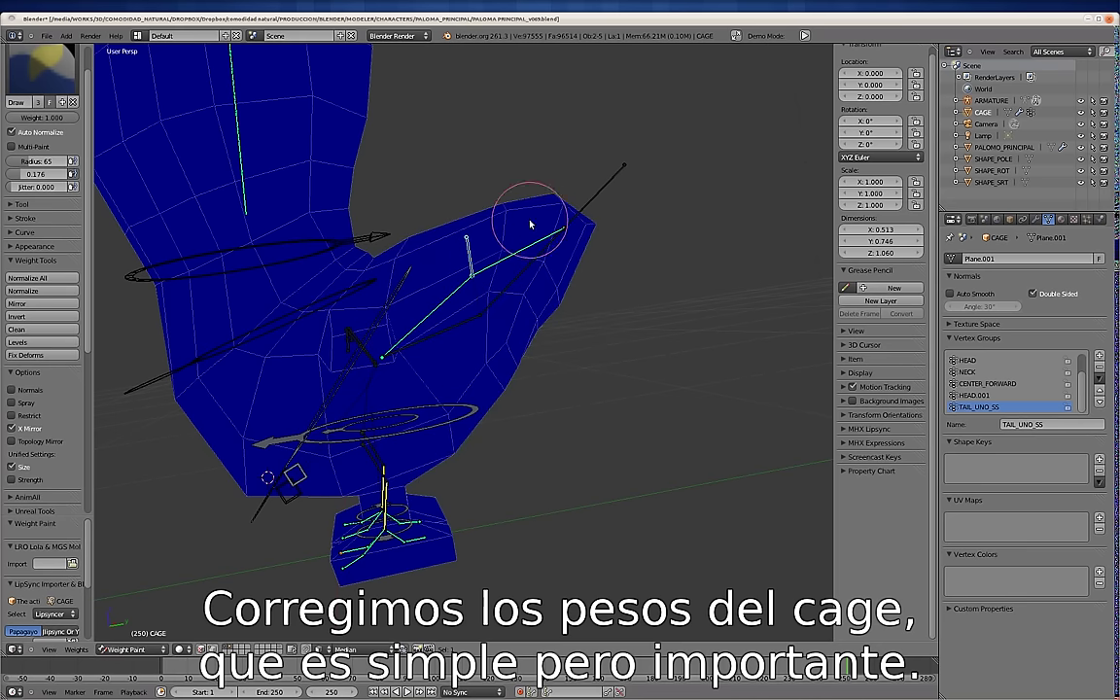
right_click(593, 198)
key("g")
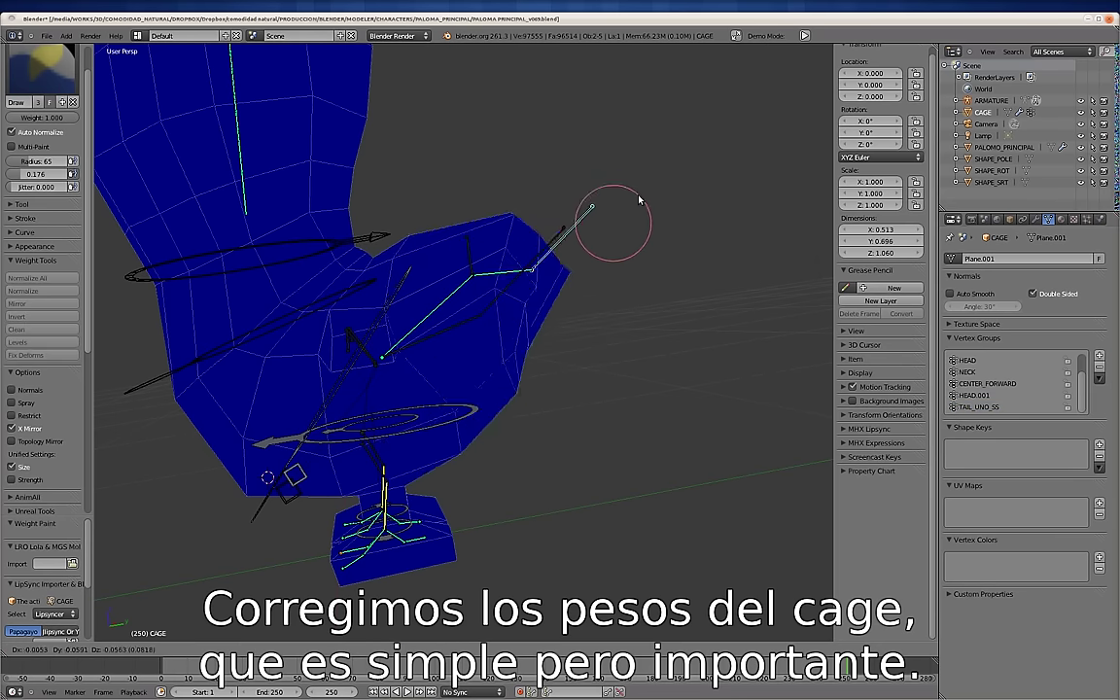
key("Escape")
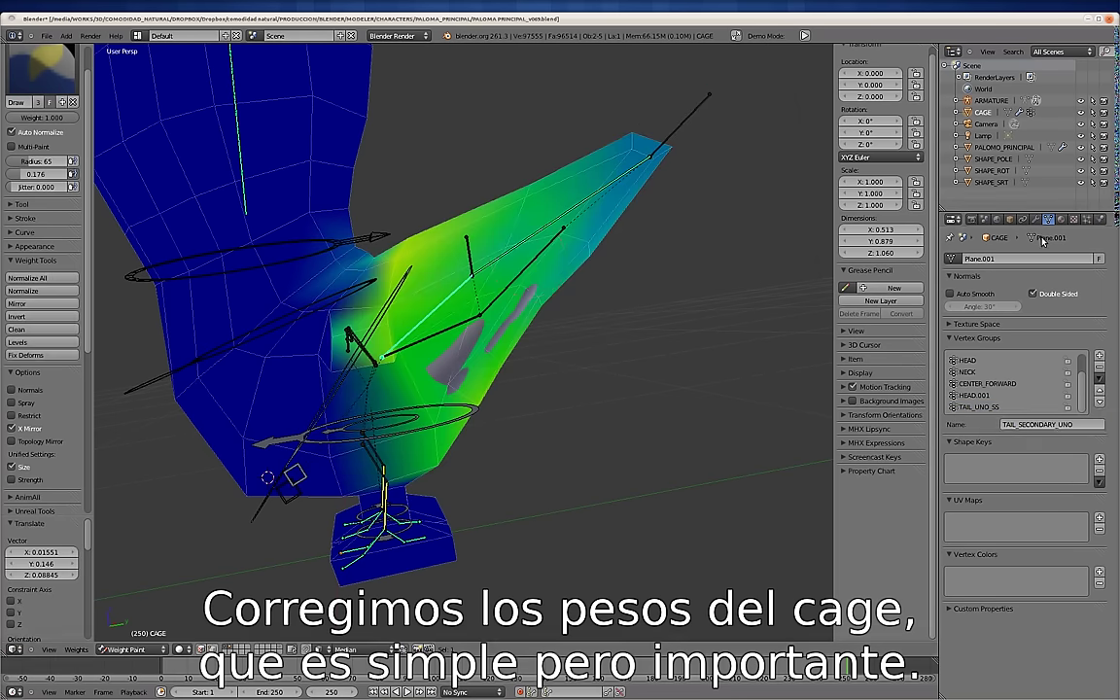
key("Tab")
key("Tab")
left_click(991, 100)
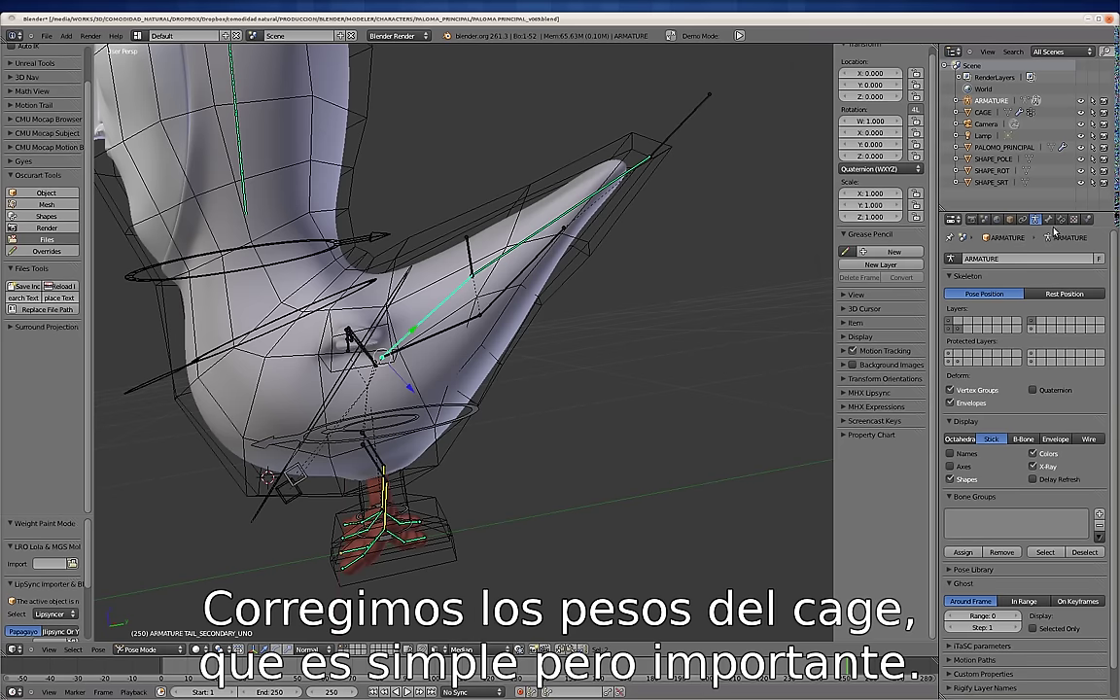
Select all bones and clear their pose rotation, then select the TAIL_DOS_SS bone.
left_click(1049, 220)
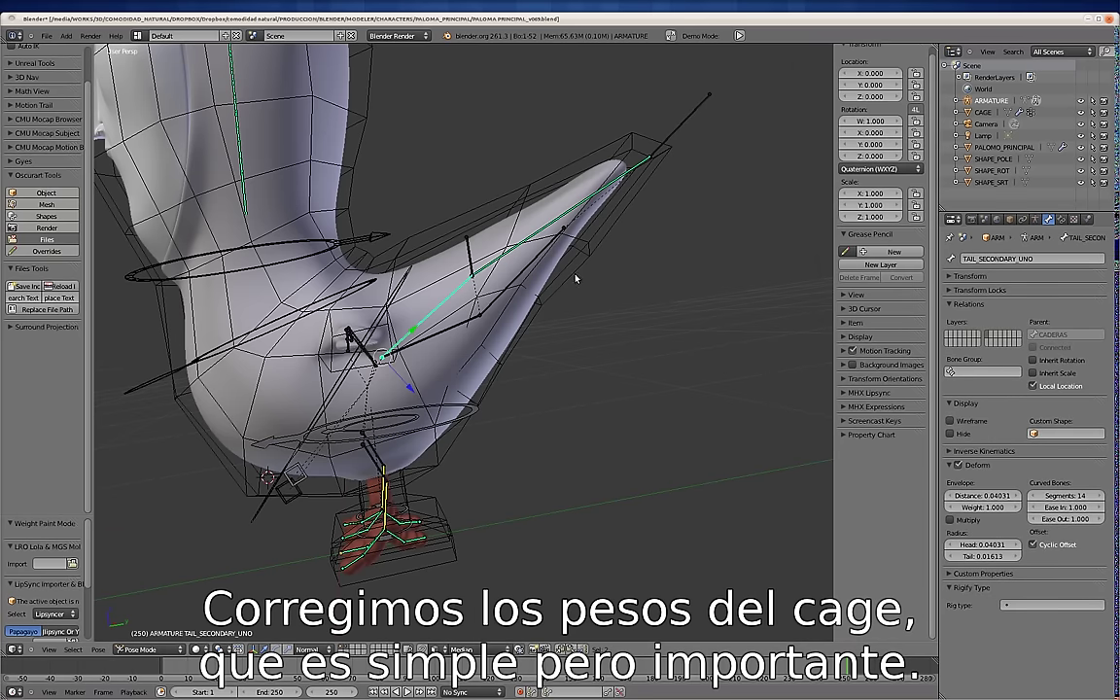
key("a")
key("alt+r")
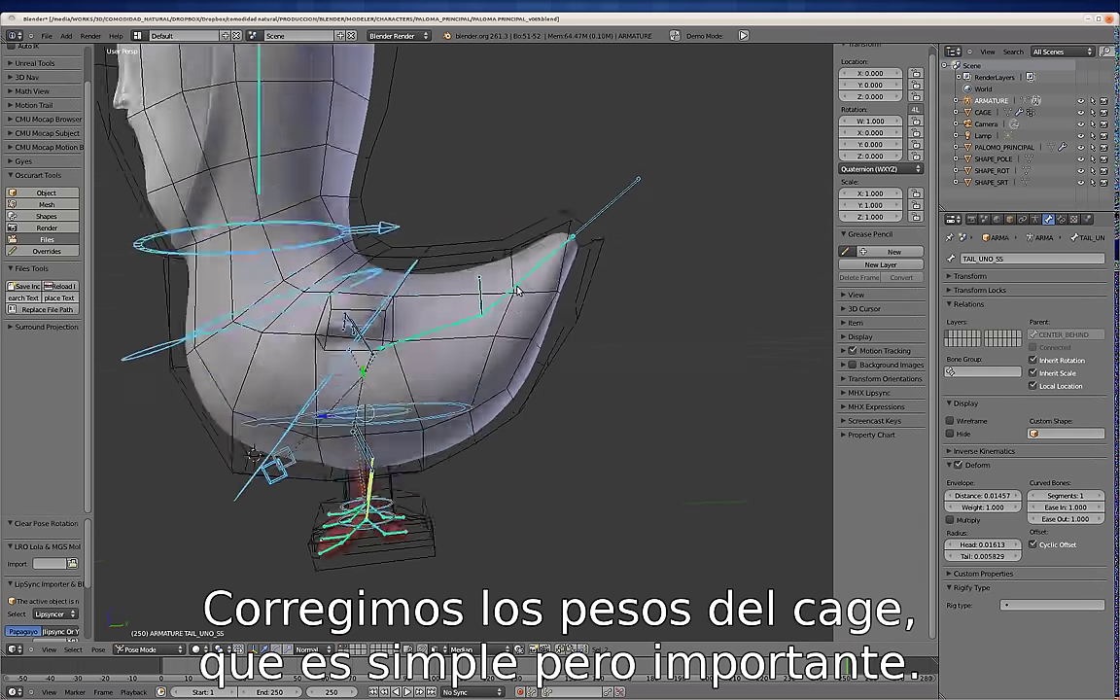
scroll(518, 290, "down", 5)
scroll(518, 301, "down", 2)
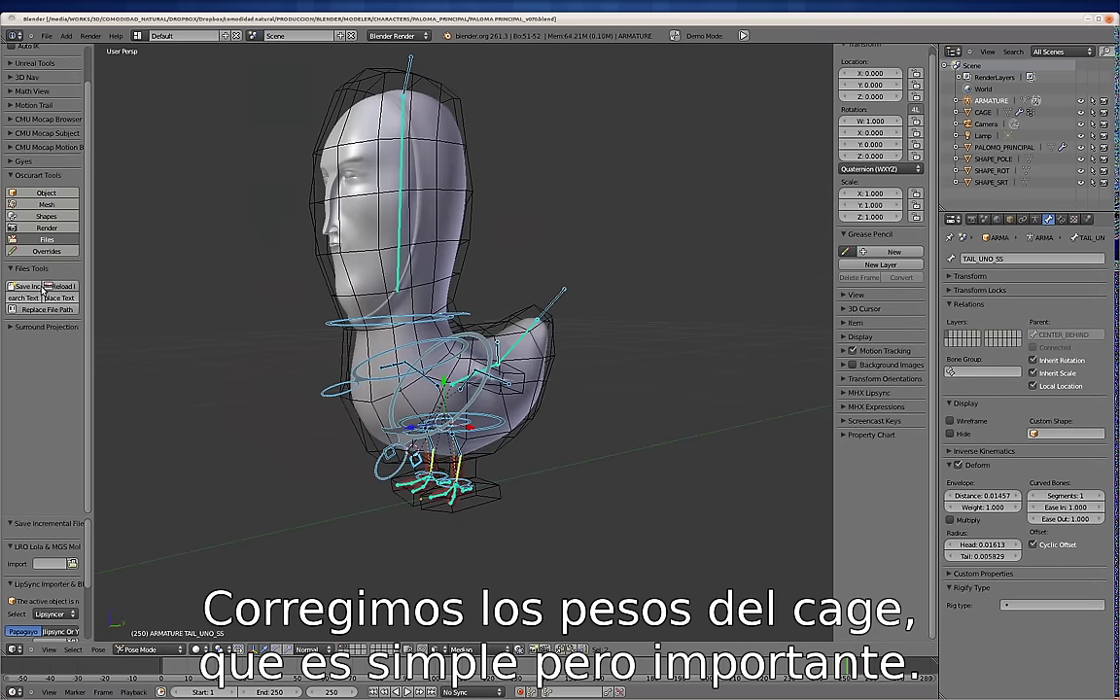
right_click(502, 288)
middle_click_drag(501, 288, 468, 288)
scroll(474, 363, "up", 3)
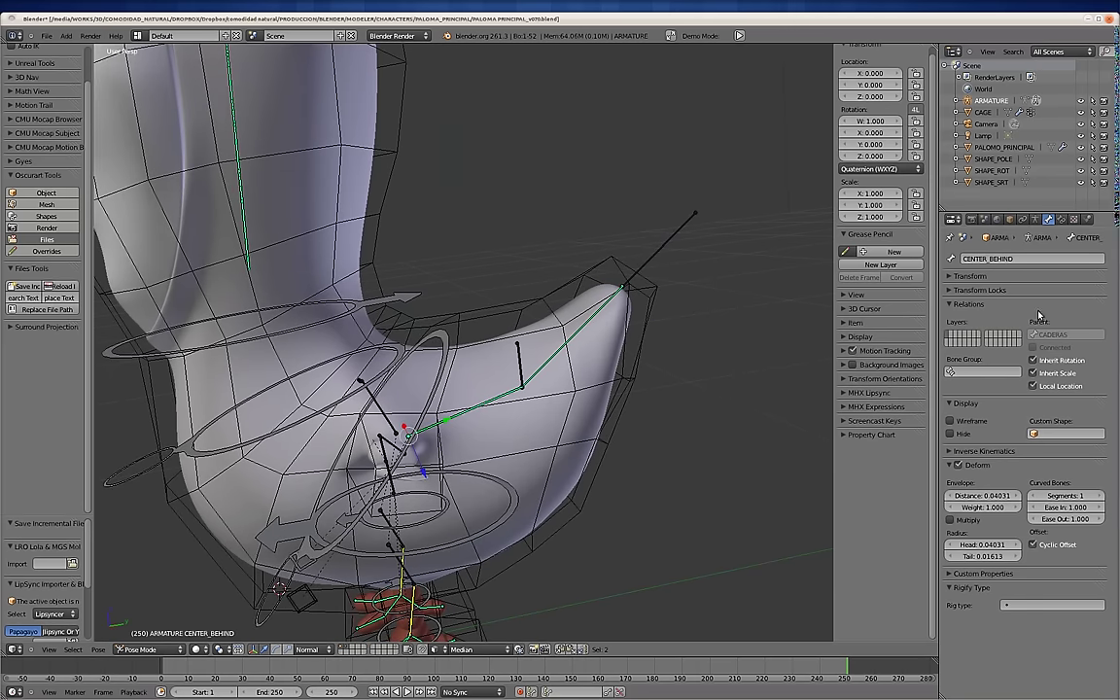
Review the Armature display settings, then open the bone's Custom Shape object list.
left_click(1035, 218)
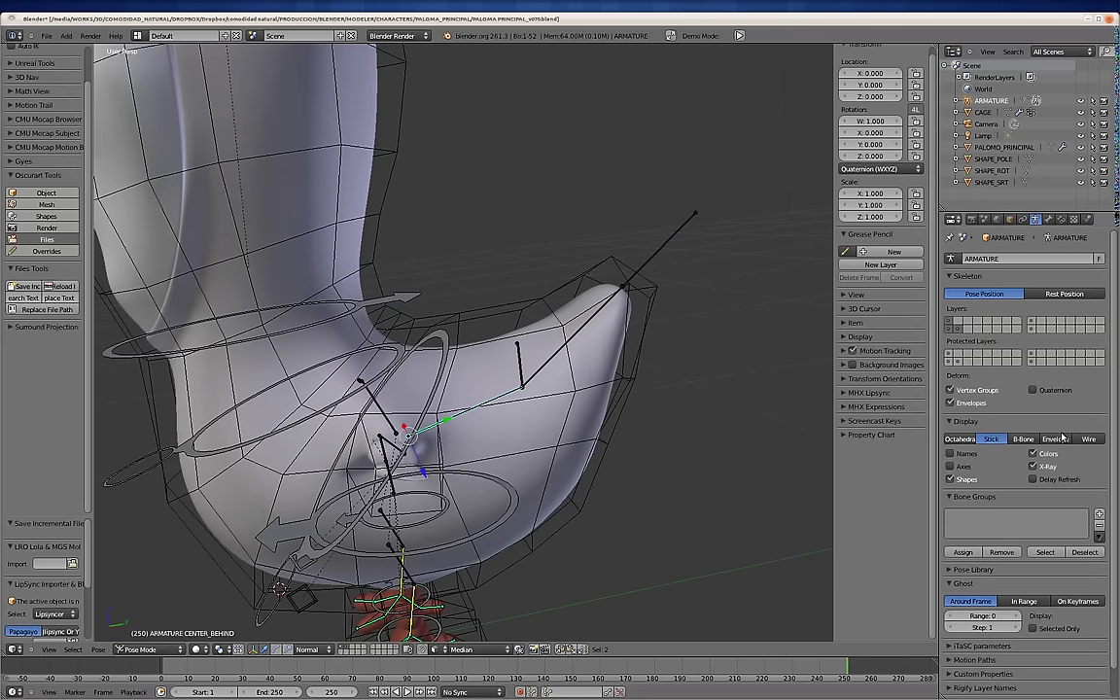
left_click(1048, 219)
left_click(1047, 521)
mouse_move(599, 369)
middle_mouse_down()
mouse_move(582, 395)
mouse_move(527, 387)
mouse_move(603, 301)
middle_mouse_up()
Assign SHAPE_POLE as the custom shape of the TAIL_DOS_SS tail bone.
right_click(622, 289)
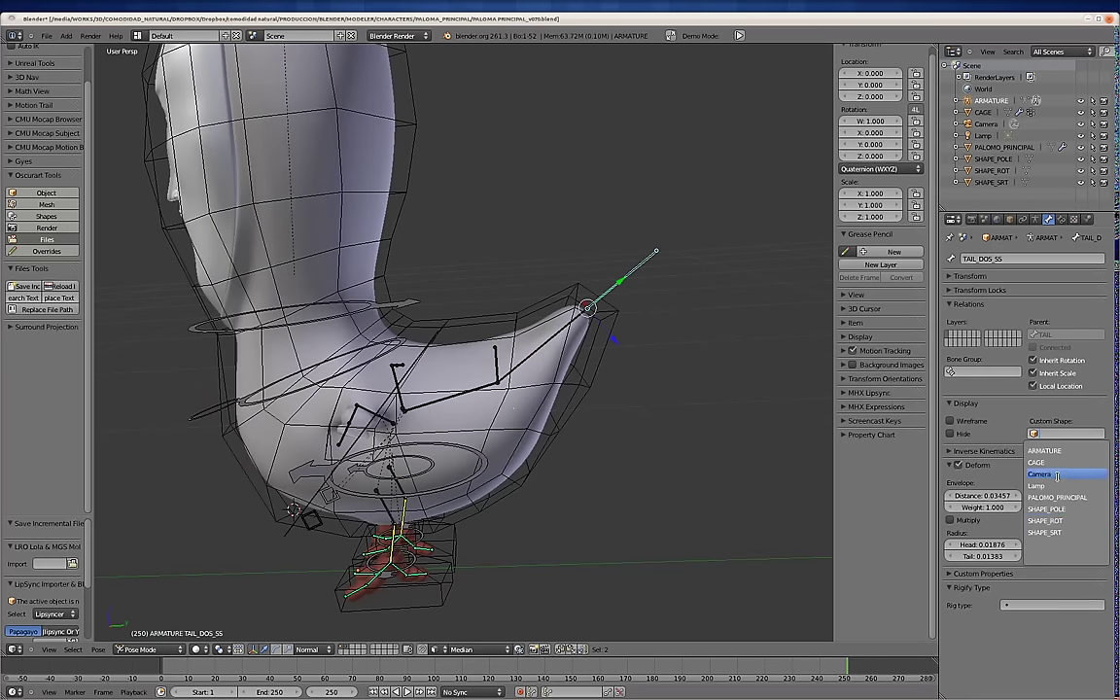
left_click(1067, 510)
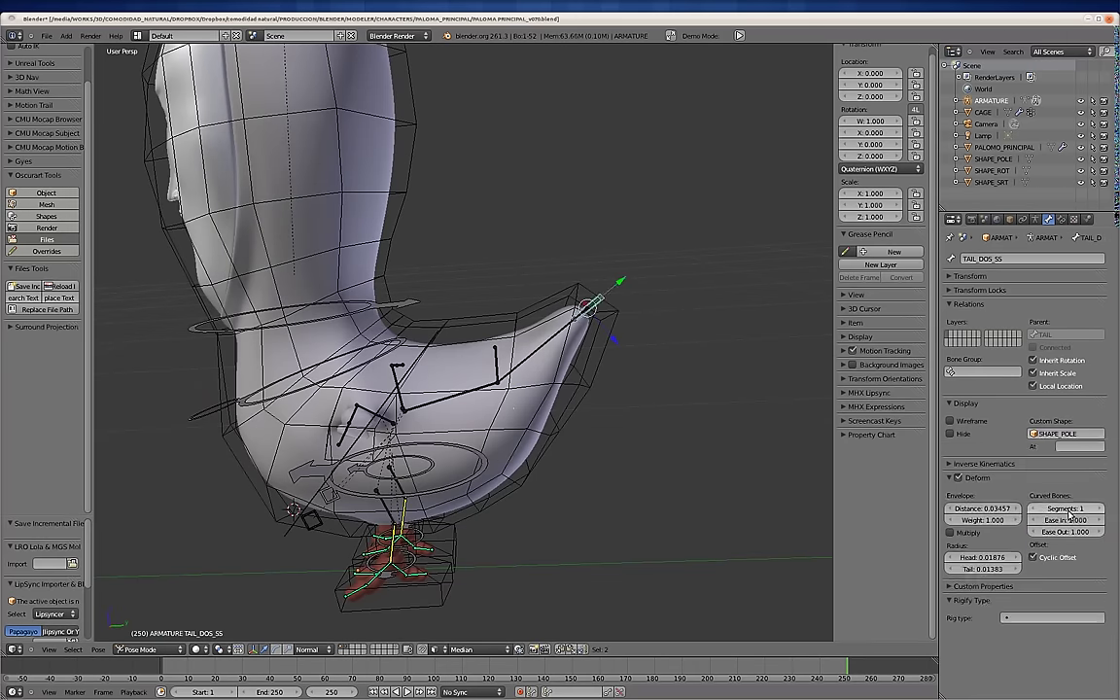
right_click(496, 370)
left_click(1067, 509)
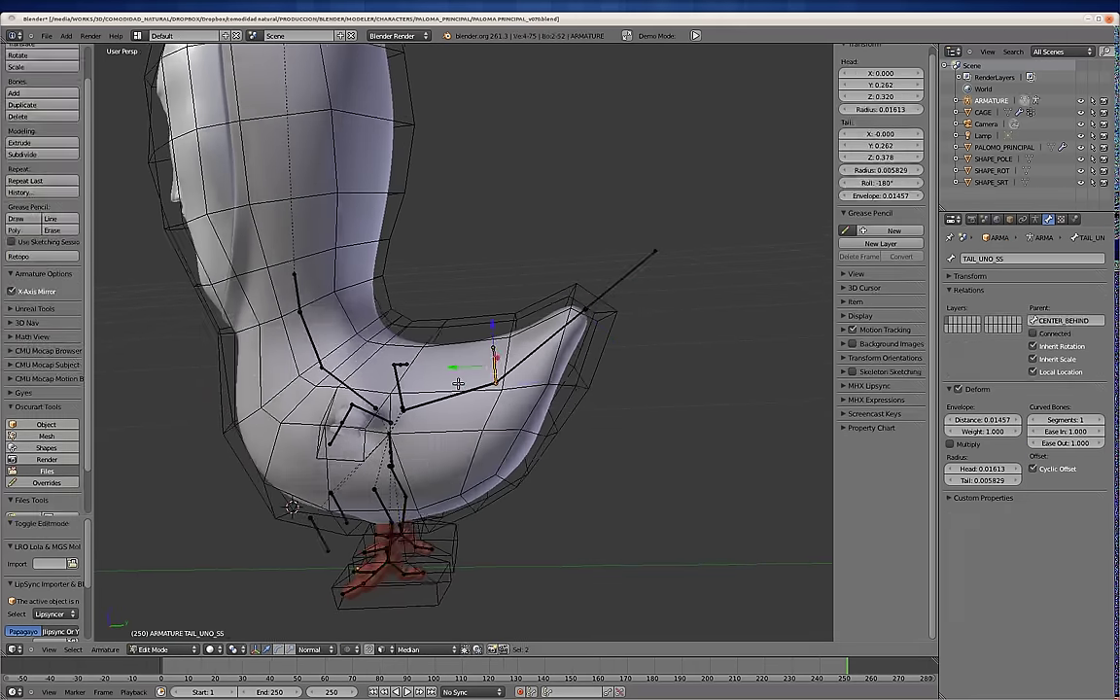
Test-move the TAIL_DOS_SS bone, then inspect the TAIL bone.
middle_click_drag(544, 321, 583, 291)
right_click(603, 262)
key("g")
left_click(589, 189)
middle_click_drag(589, 190, 591, 295)
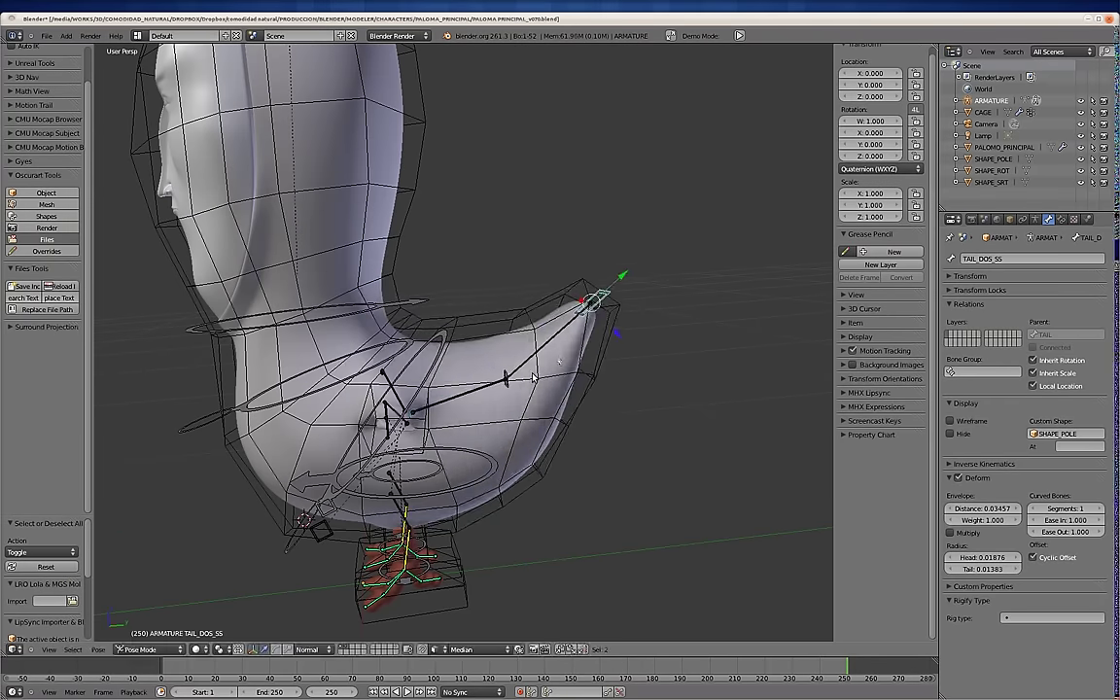
right_click(550, 395)
middle_click_drag(469, 388, 514, 373)
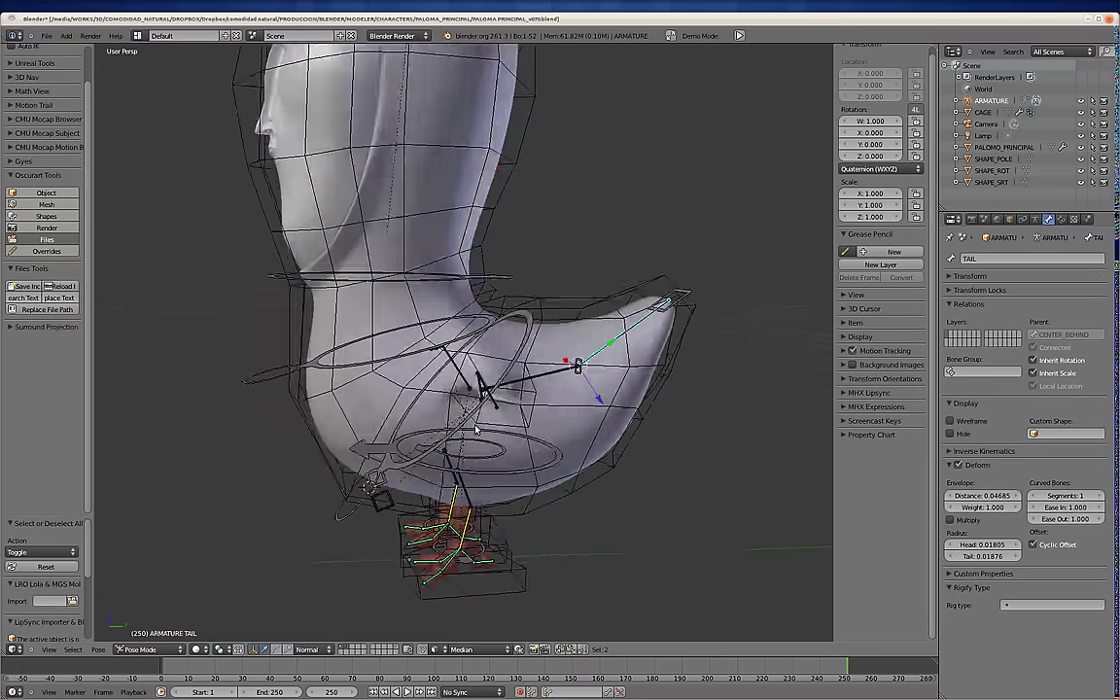
Hide the cage wireframe and check the NECK, SRT_MASTER and CADERAS bones.
left_click(343, 649)
mouse_move(408, 389)
middle_mouse_down()
mouse_move(336, 375)
mouse_move(465, 398)
mouse_move(491, 369)
middle_mouse_up()
right_click(337, 388)
scroll(492, 370, "up", 3)
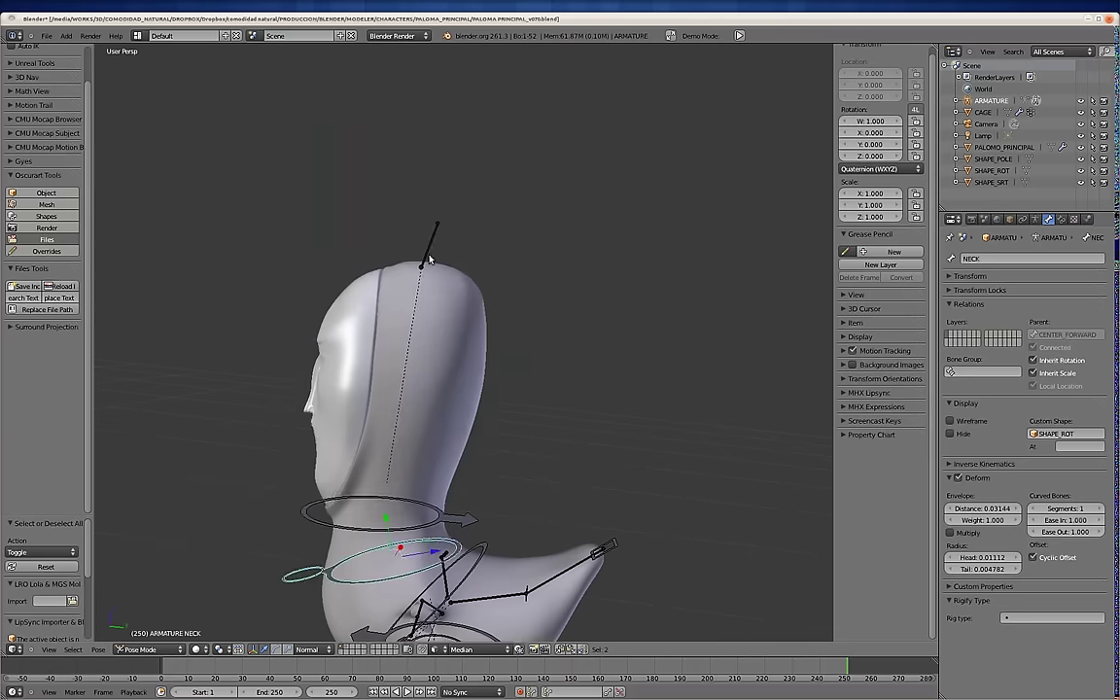
scroll(429, 258, "down", 3)
mouse_move(435, 320)
middle_mouse_down()
mouse_move(620, 350)
mouse_move(408, 457)
mouse_move(544, 450)
mouse_move(395, 452)
mouse_move(544, 457)
mouse_move(507, 347)
middle_mouse_up()
right_click(408, 457)
right_click(506, 348)
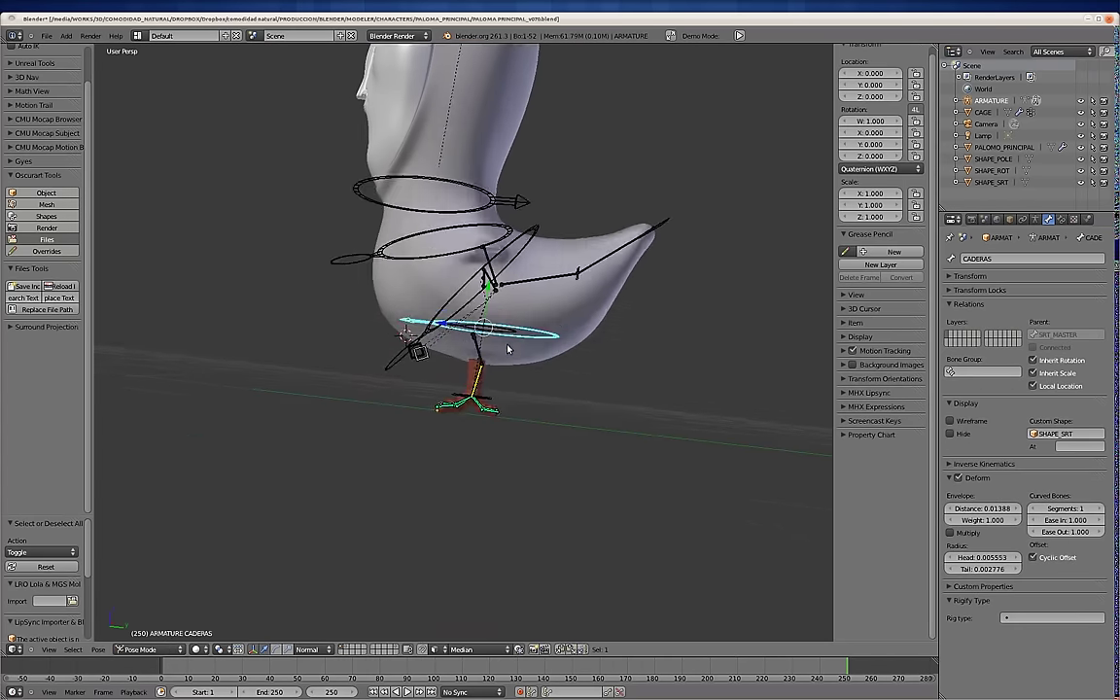
Return to Object Mode and select the PALOMO_PRINCIPAL bird mesh.
key("ctrl+Tab")
scroll(506, 348, "up", 3)
right_click(535, 446)
scroll(535, 446, "up", 2)
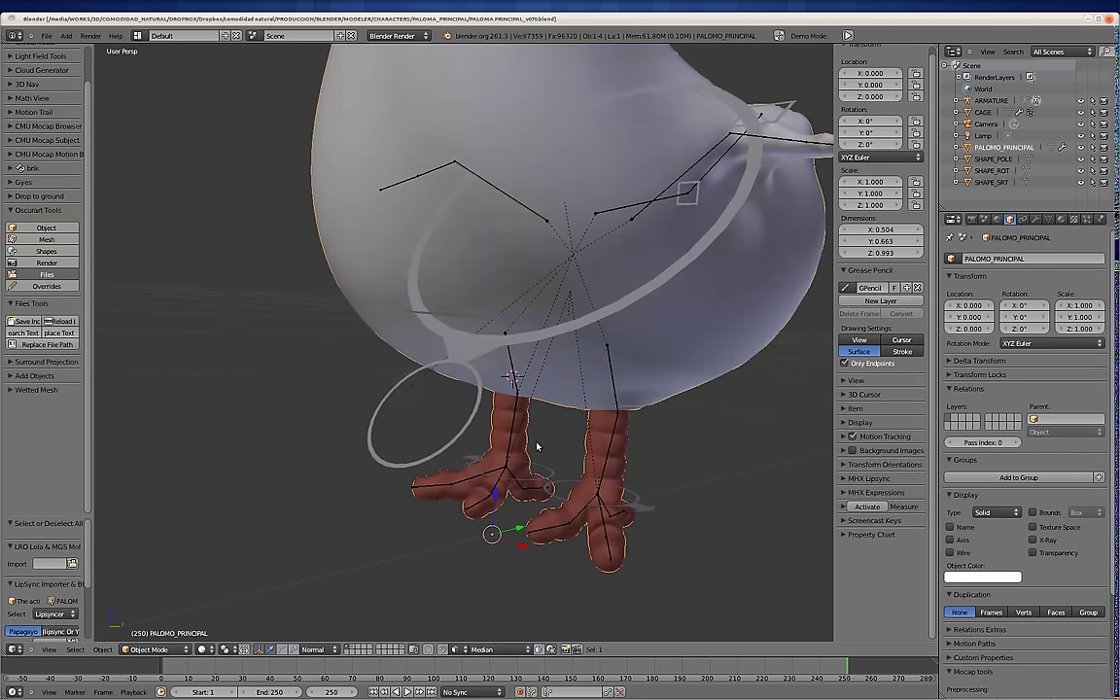
middle_click_drag(536, 446, 497, 419)
Add an Armature modifier targeting ARMATURE, placed above the subdivision modifier.
left_click(1034, 219)
left_click(1022, 272)
left_click(902, 294)
left_click(1064, 498)
left_click(984, 445)
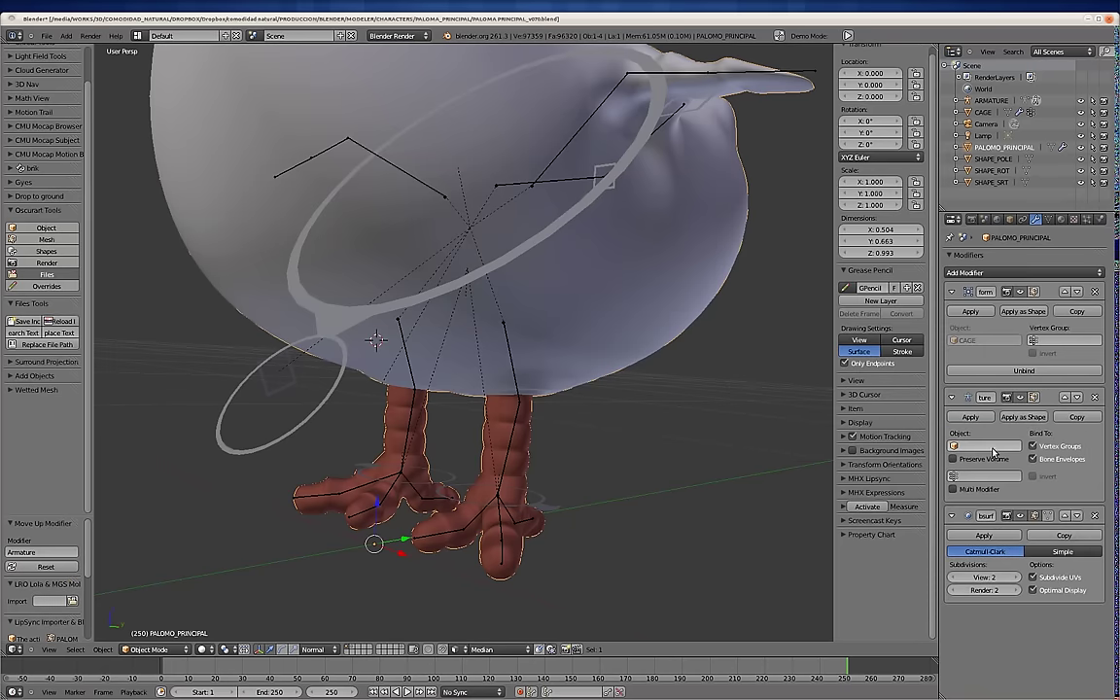
left_click(896, 408)
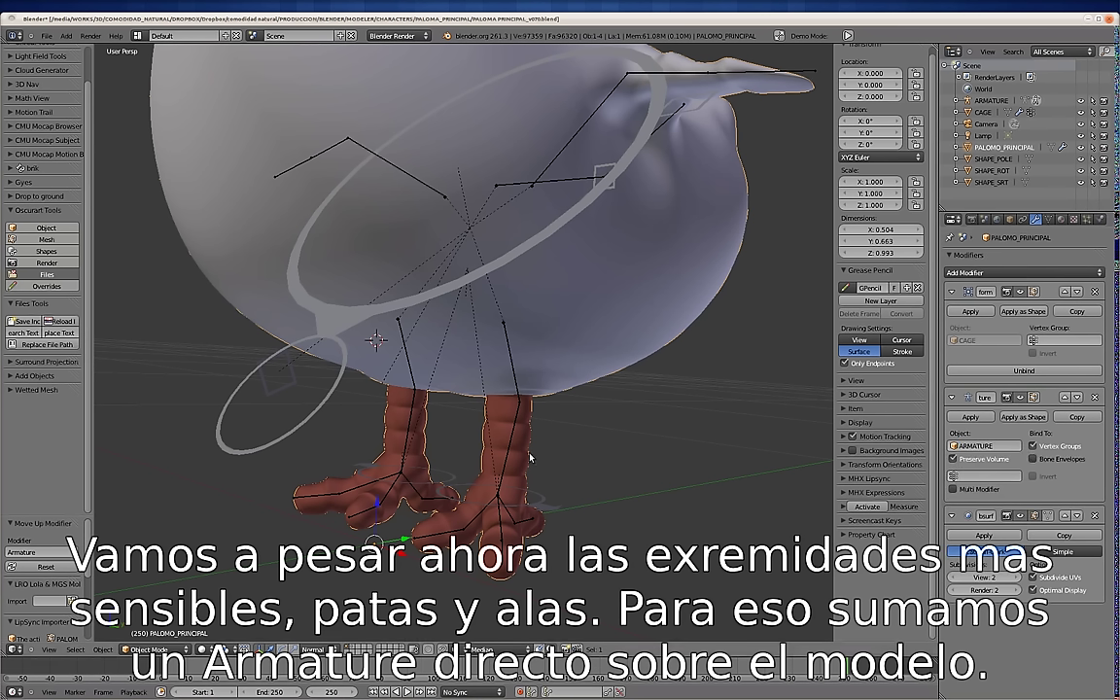
In Edit Mode, assign the whole bird mesh to a new vertex group, MIX.
key("Tab")
key("a")
mouse_move(530, 456)
middle_mouse_down()
mouse_move(587, 409)
mouse_move(552, 423)
middle_mouse_up()
key("l")
key("ctrl+KP_Add")
key("ctrl+g")
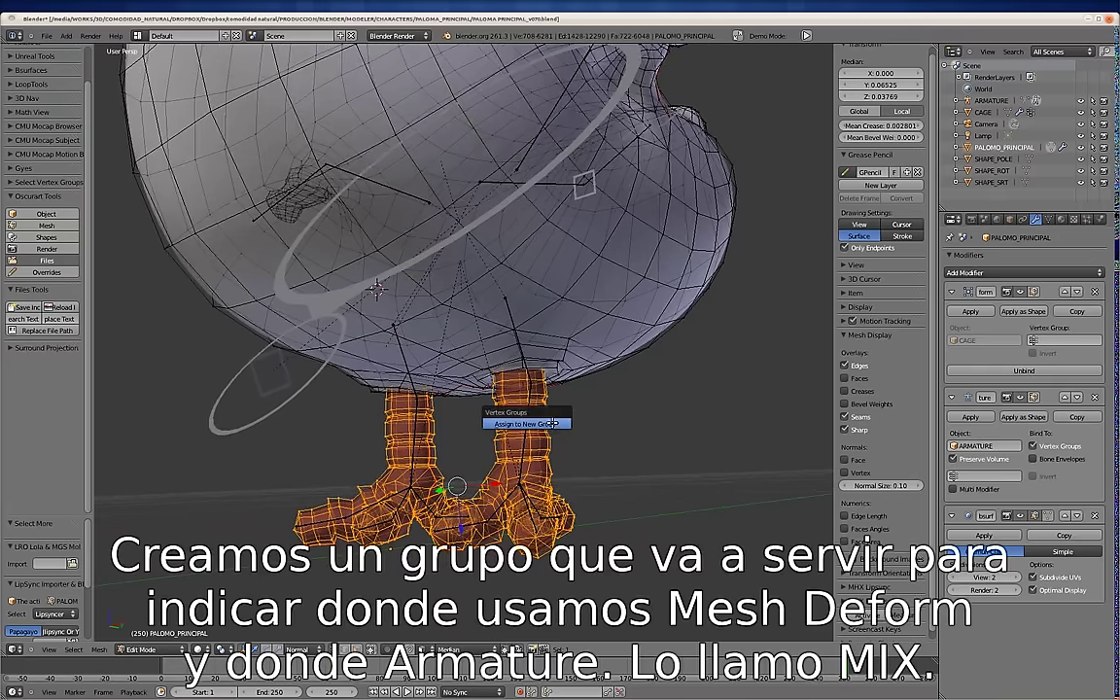
key("a")
key("a")
key("ctrl+g")
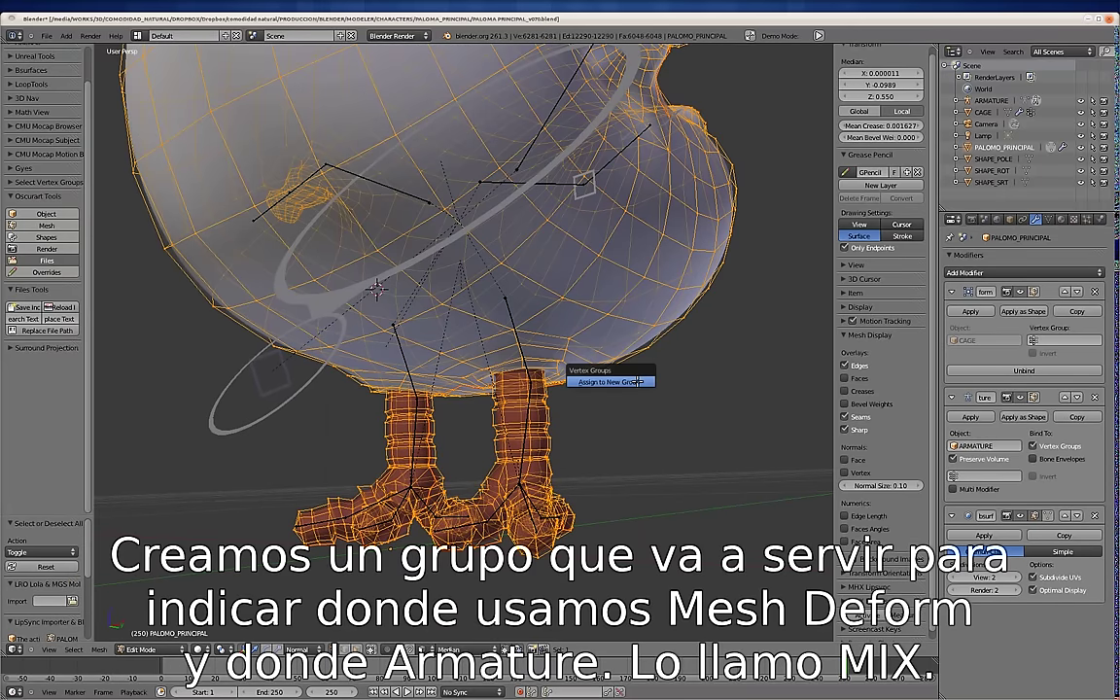
left_click(1047, 221)
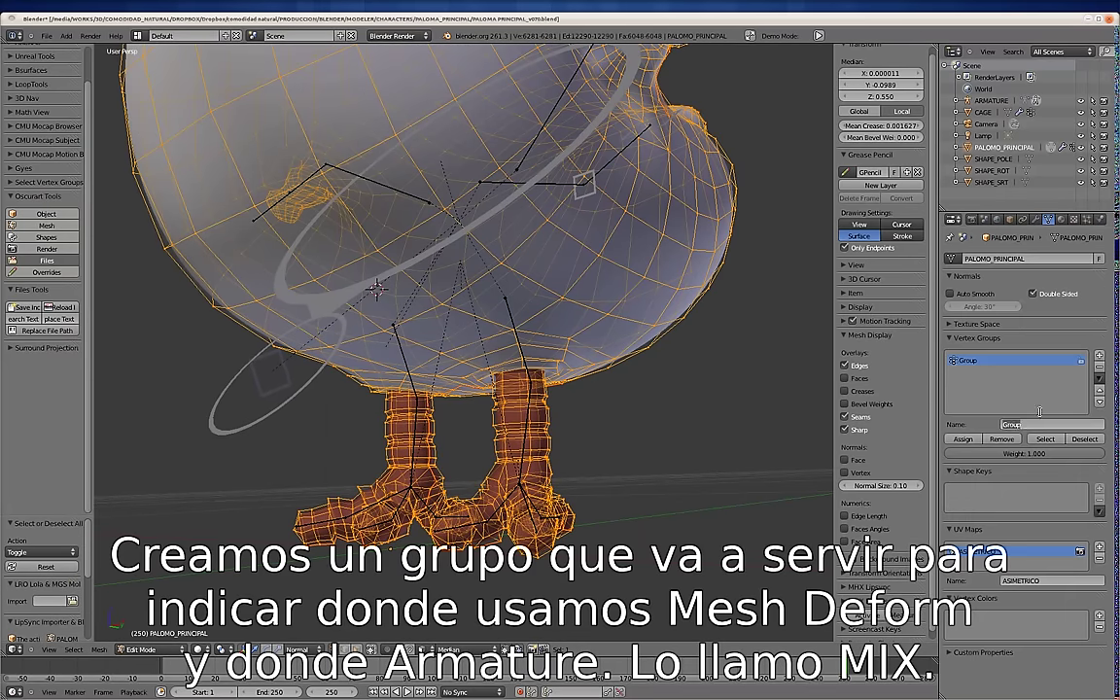
type("MIX")
Select the feet and lower legs and toggle Weight Paint to check their weights.
key("a")
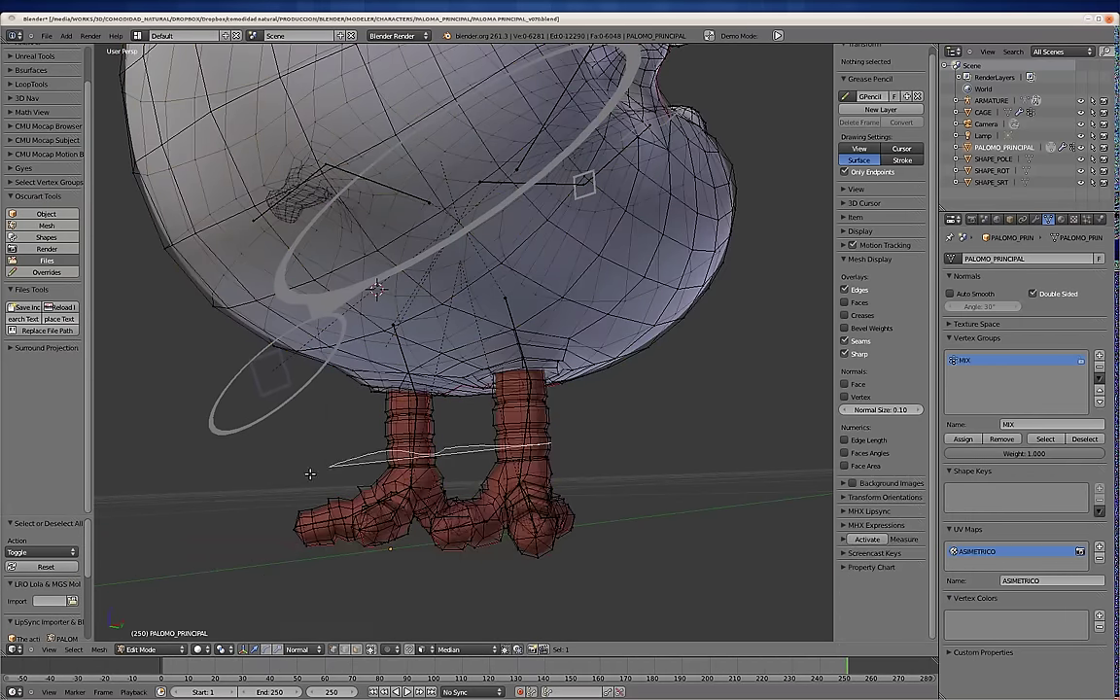
key("l")
key("ctrl+KP_Add")
key("ctrl+KP_Add")
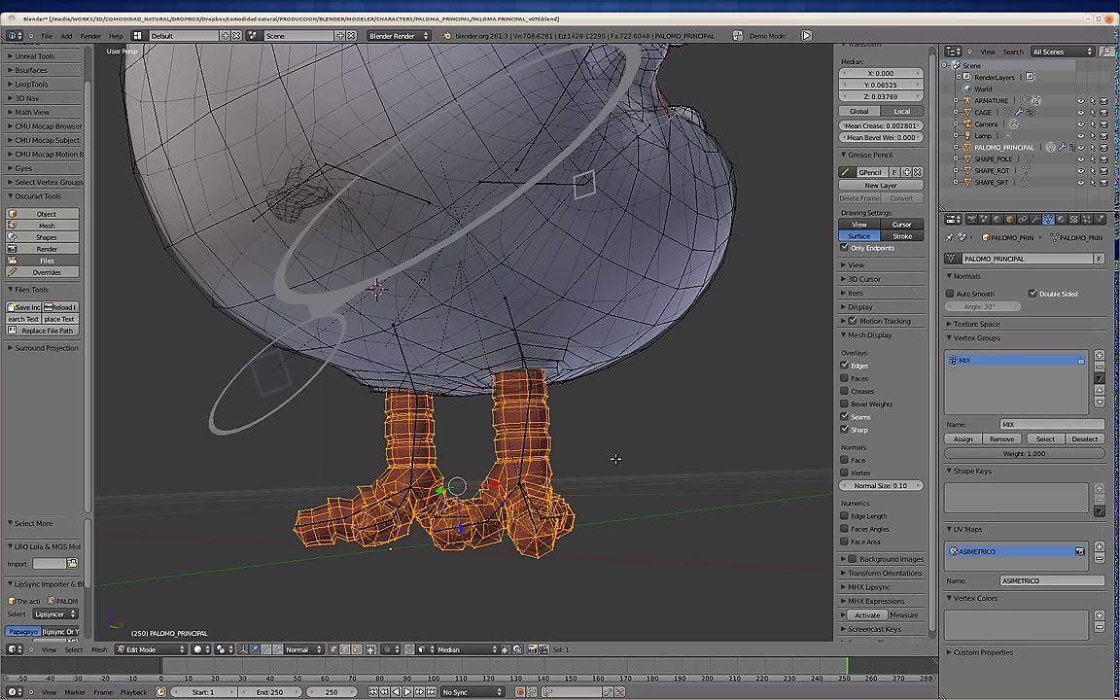
key("Tab")
key("ctrl+Tab")
mouse_move(544, 400)
middle_mouse_down()
mouse_move(575, 450)
mouse_move(537, 425)
middle_mouse_up()
key("Tab")
left_click(962, 394)
key("Tab")
key("ctrl+Tab")
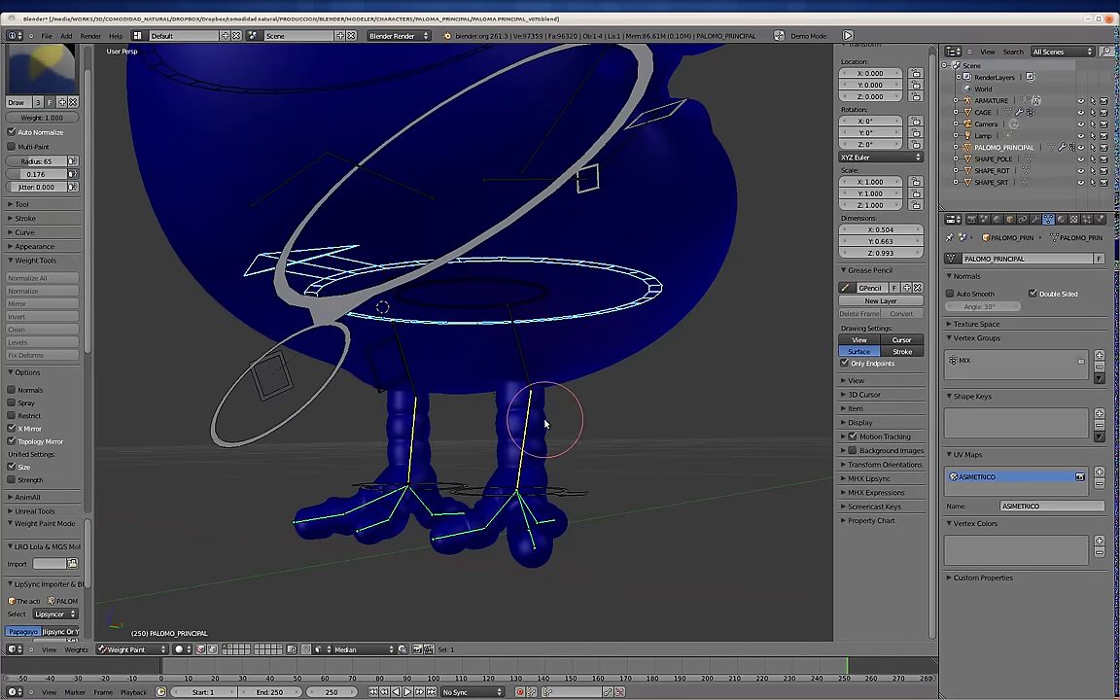
Paint weight onto the feet and assign the selected foot vertices to MIX.
key("Tab")
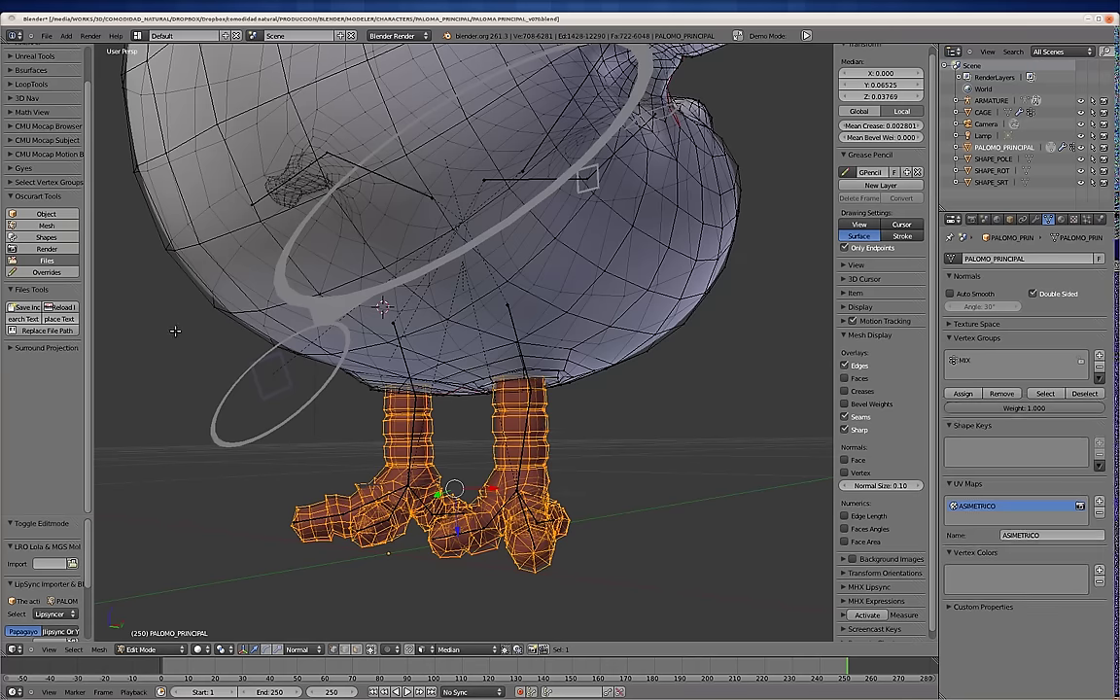
key("Tab")
key("ctrl+Tab")
mouse_move(550, 437)
left_mouse_down()
mouse_move(507, 480)
mouse_move(592, 508)
mouse_move(605, 499)
left_mouse_up()
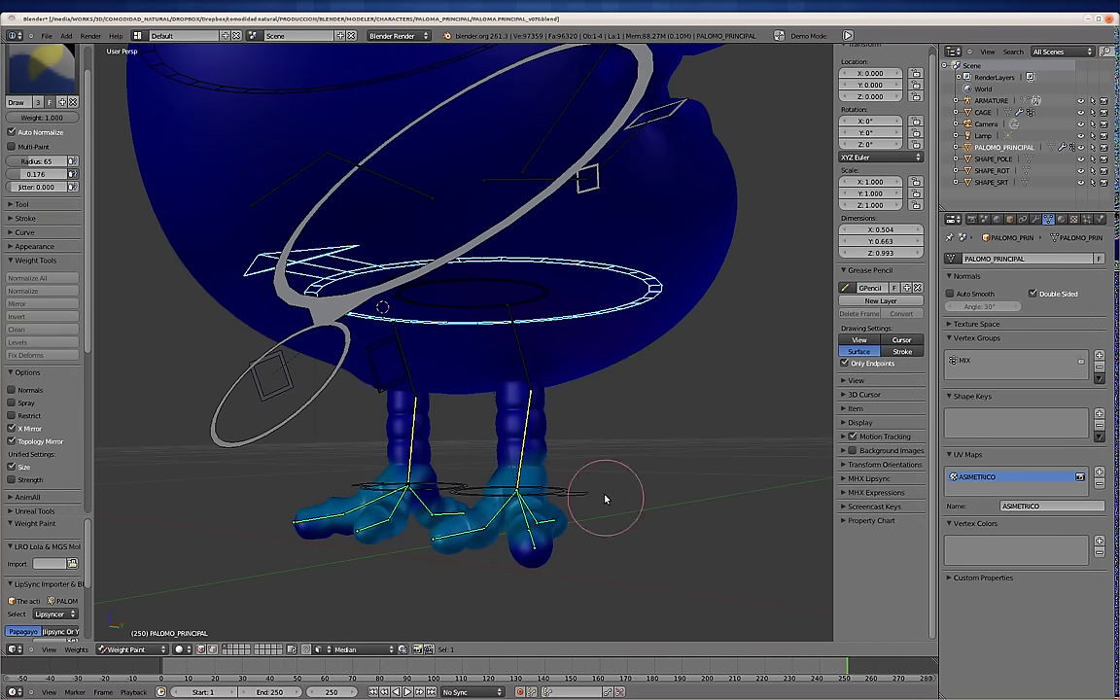
key("Tab")
left_click(981, 361)
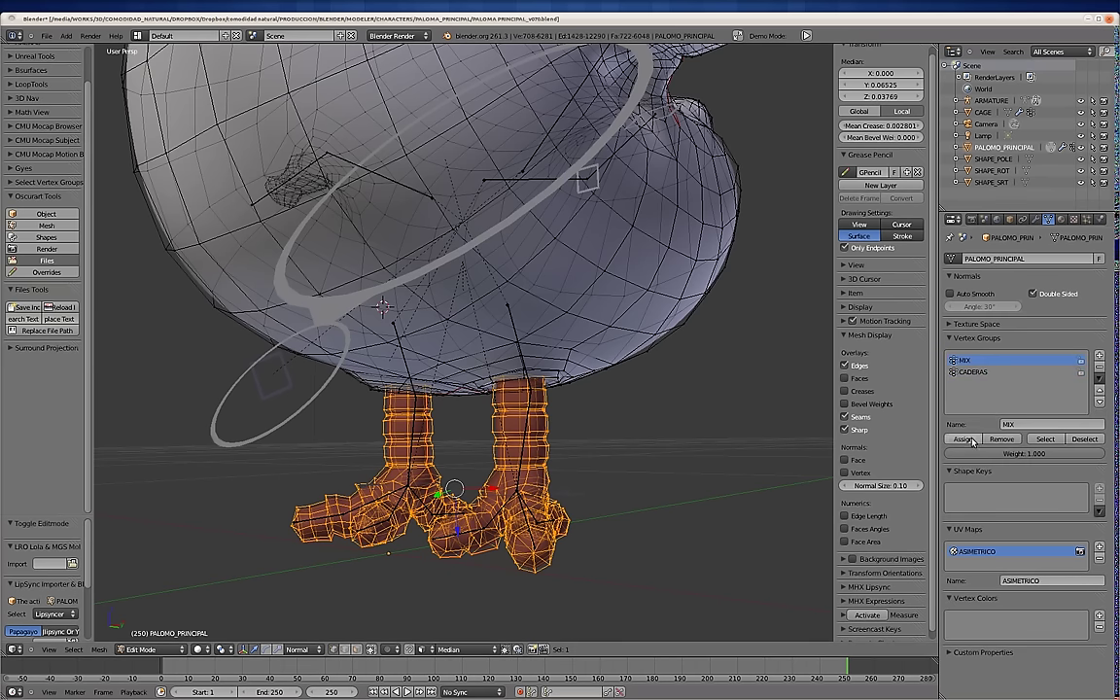
Invert the selection to the body and erase the CADERAS weight from the feet.
key("Tab")
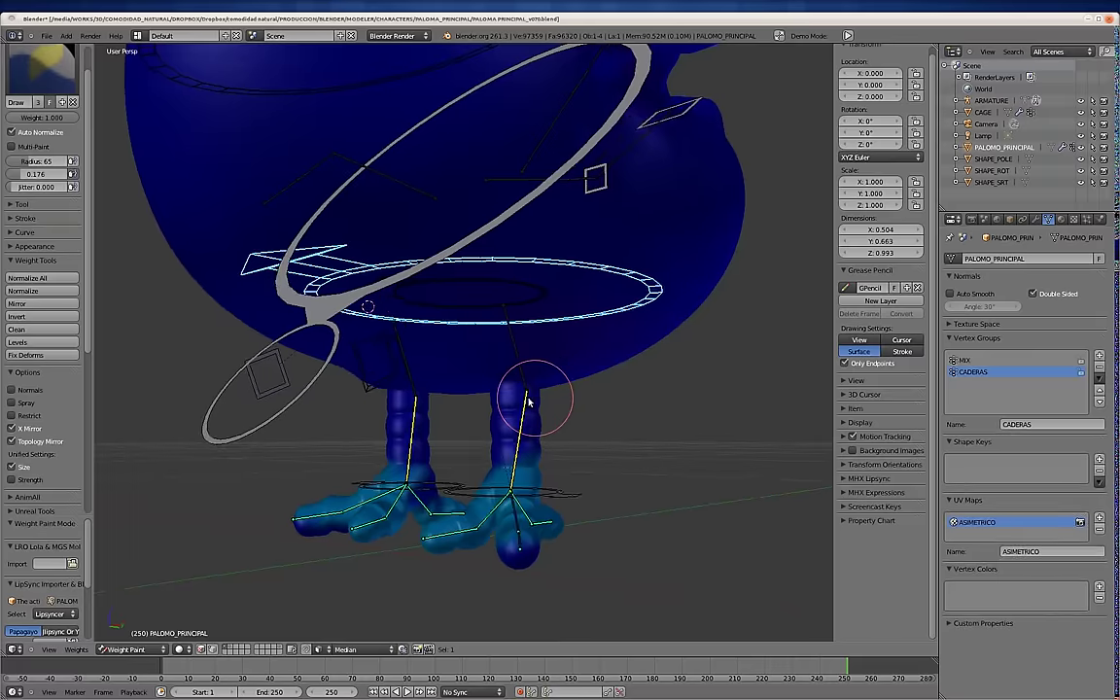
left_click(972, 371)
key("Tab")
left_click(971, 360)
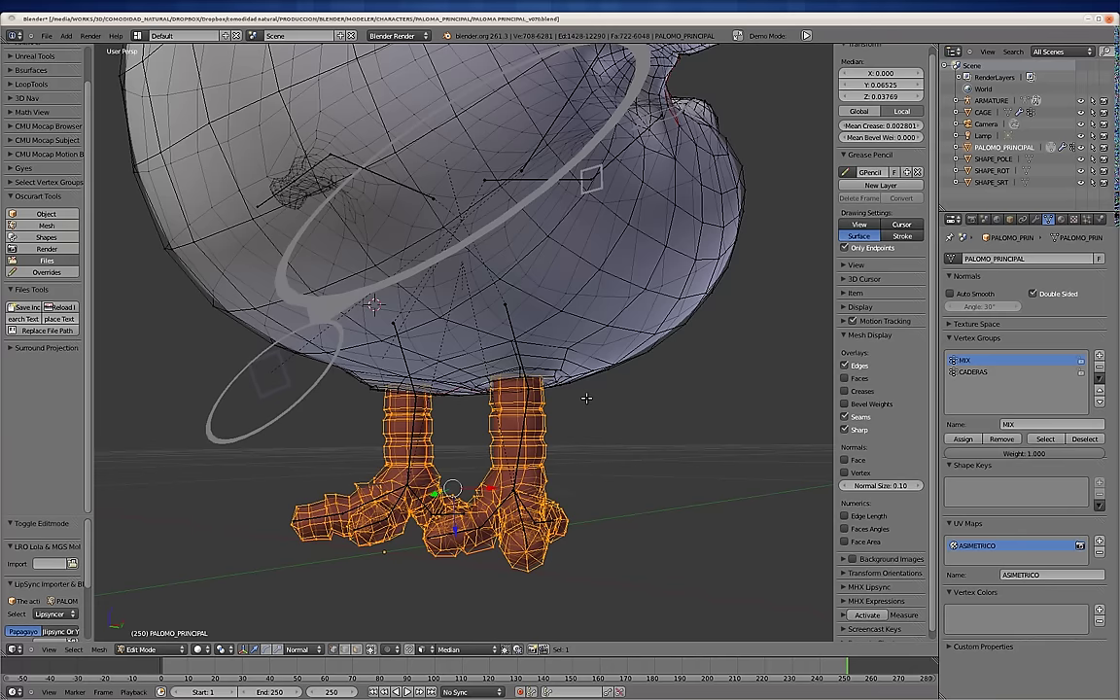
key("ctrl+i")
key("Tab")
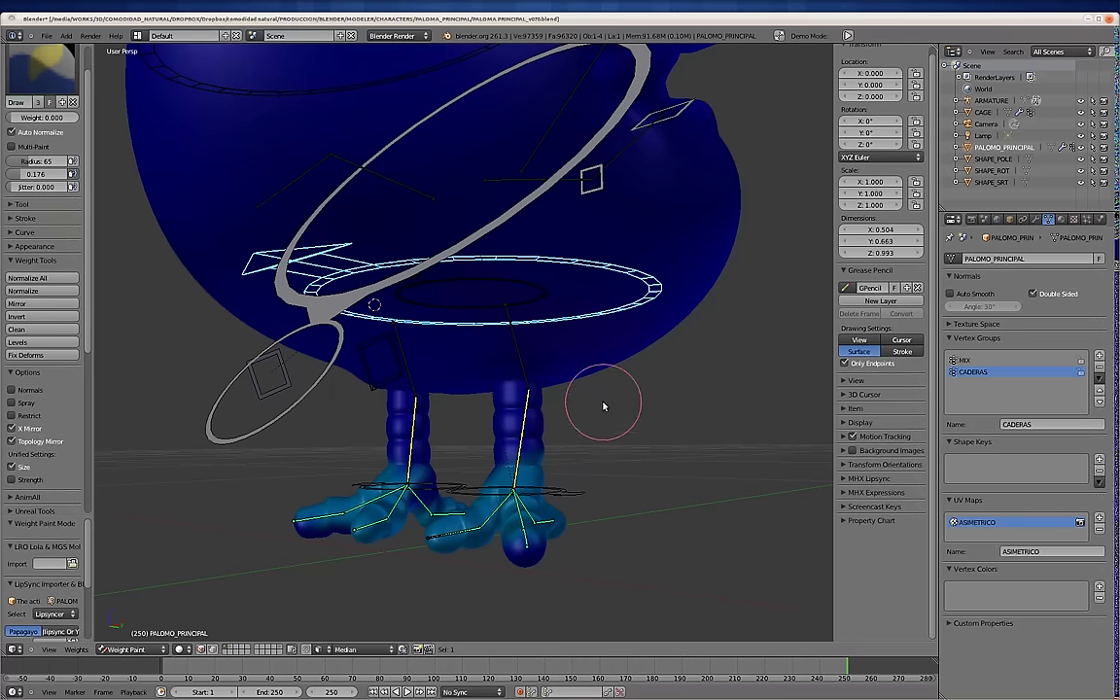
left_click(972, 371)
middle_click_drag(532, 469, 495, 509)
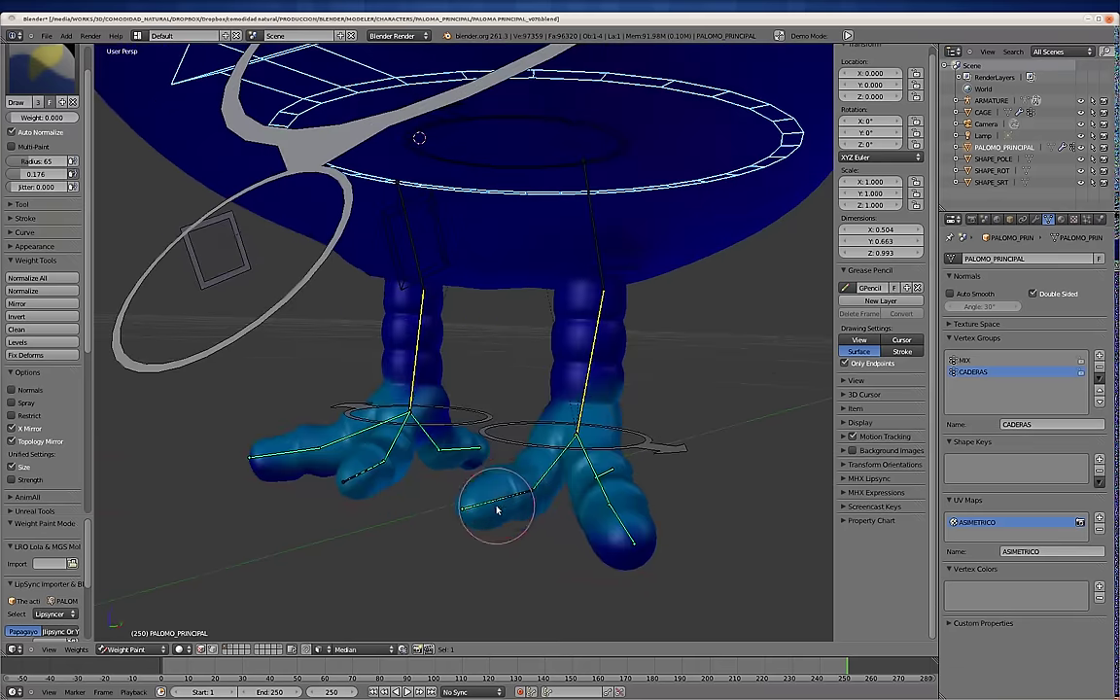
left_click_drag(495, 504, 528, 478)
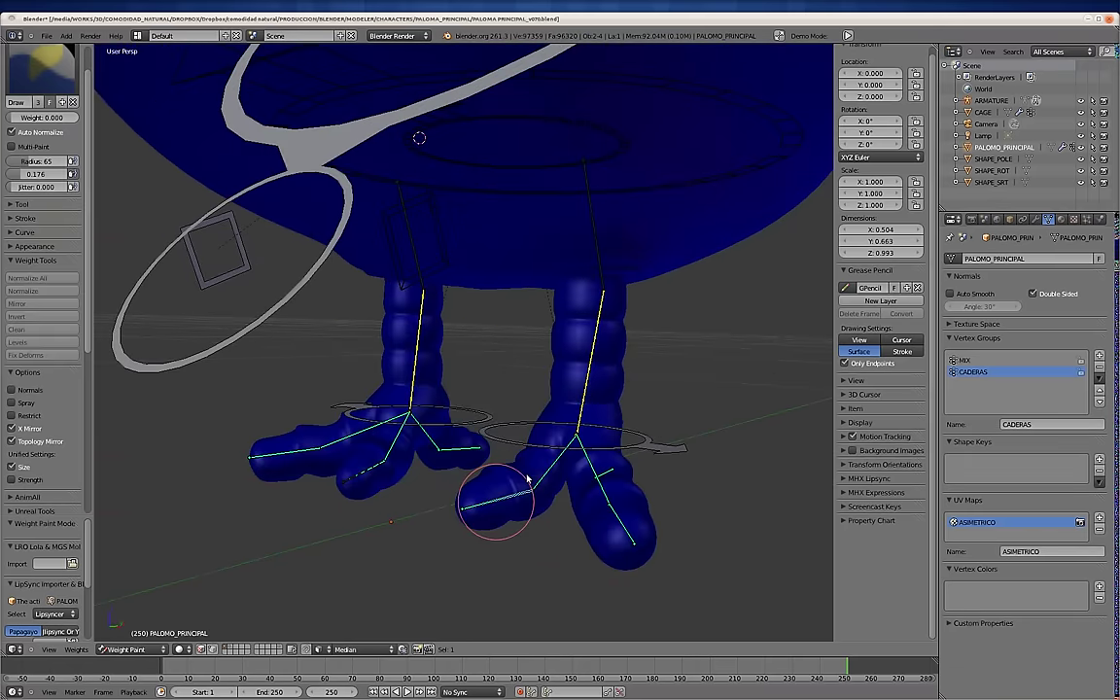
Nudge the right-foot control bone down to test how the feet deform.
right_click(662, 477)
key("g")
left_click(523, 526)
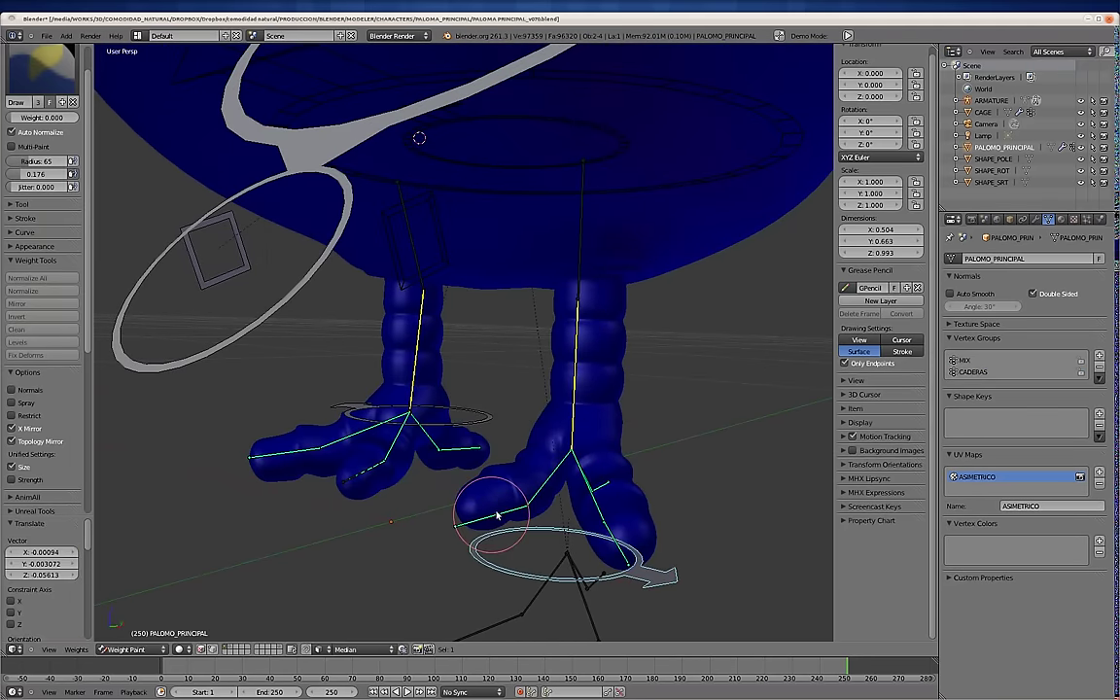
middle_click_drag(497, 515, 480, 495)
mouse_move(474, 450)
middle_mouse_down()
mouse_move(462, 445)
mouse_move(528, 455)
mouse_move(486, 456)
middle_mouse_up()
Remove the Subsurf modifier from the bird mesh and return to Weight Paint.
left_click(126, 648)
left_click(161, 573)
left_click(1035, 218)
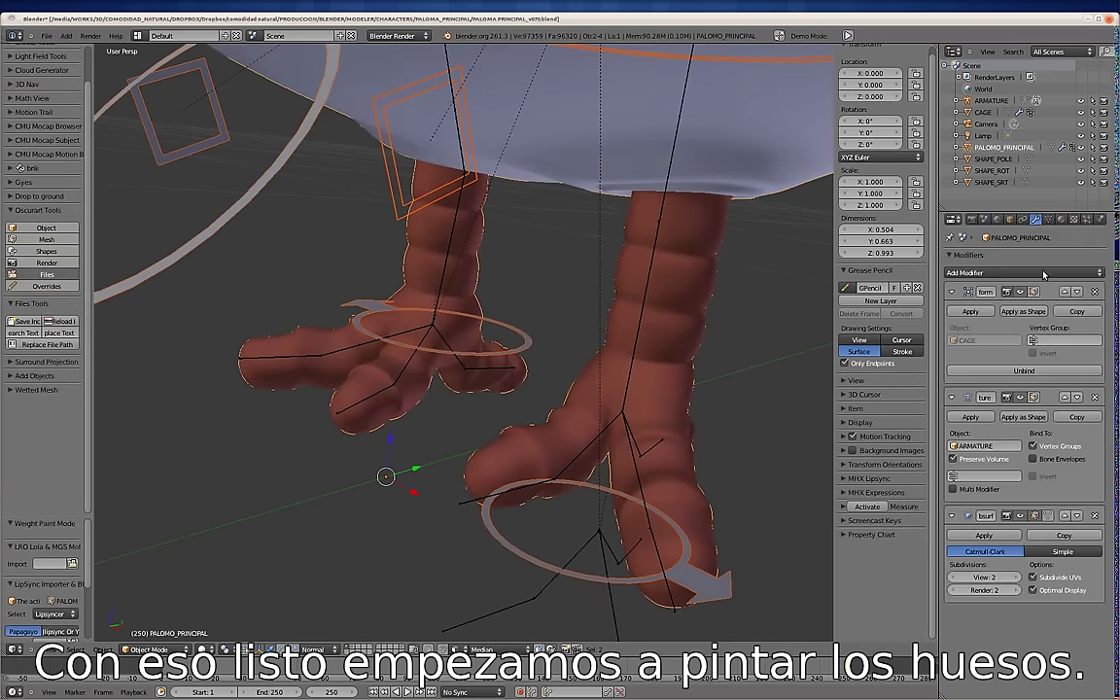
left_click(1094, 515)
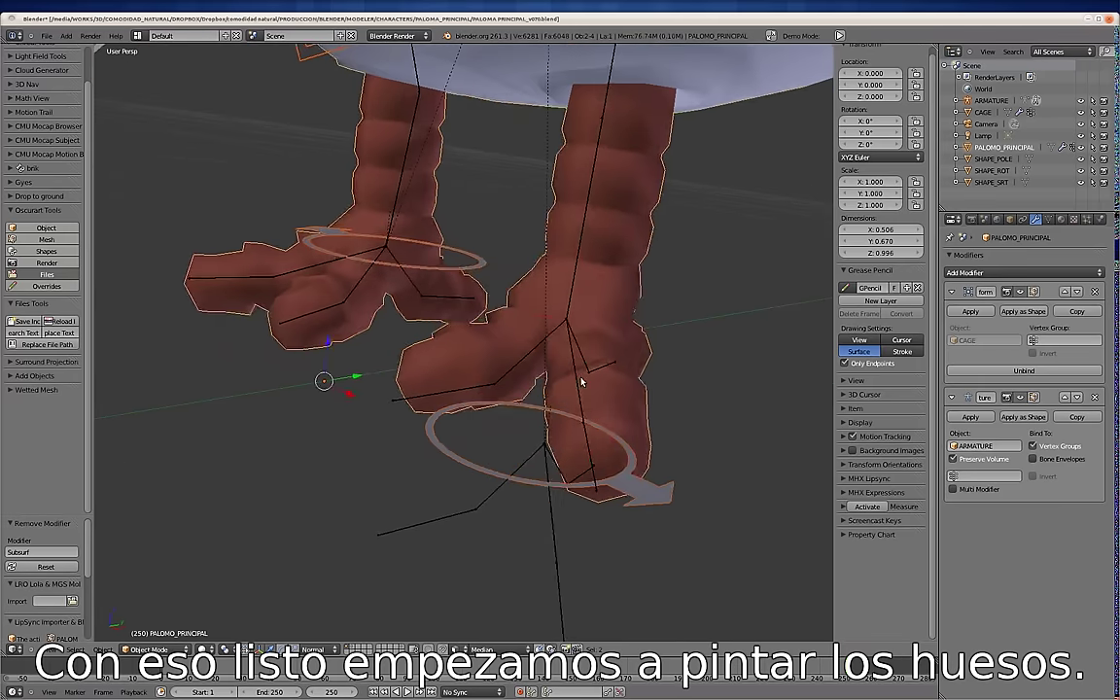
key("ctrl+Tab")
scroll(628, 400, "up", 3)
middle_click_drag(628, 400, 704, 392)
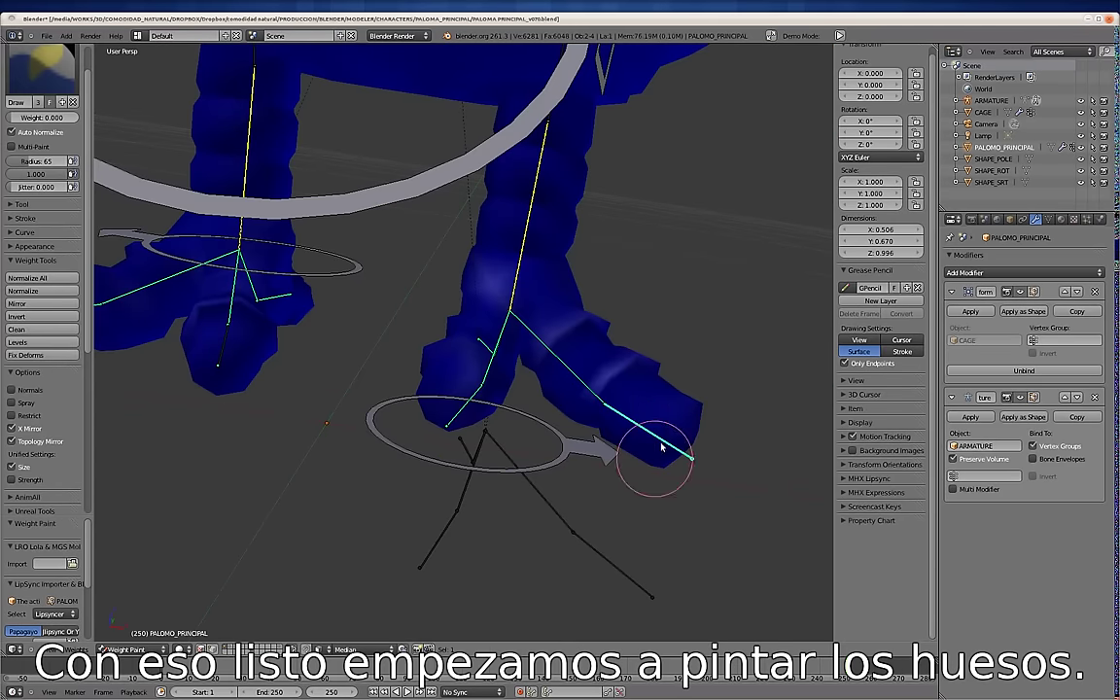
Review the mesh's vertex groups while viewing the legs from several angles.
left_click(1048, 219)
mouse_move(600, 314)
middle_mouse_down()
mouse_move(639, 420)
mouse_move(490, 445)
mouse_move(337, 430)
middle_mouse_up()
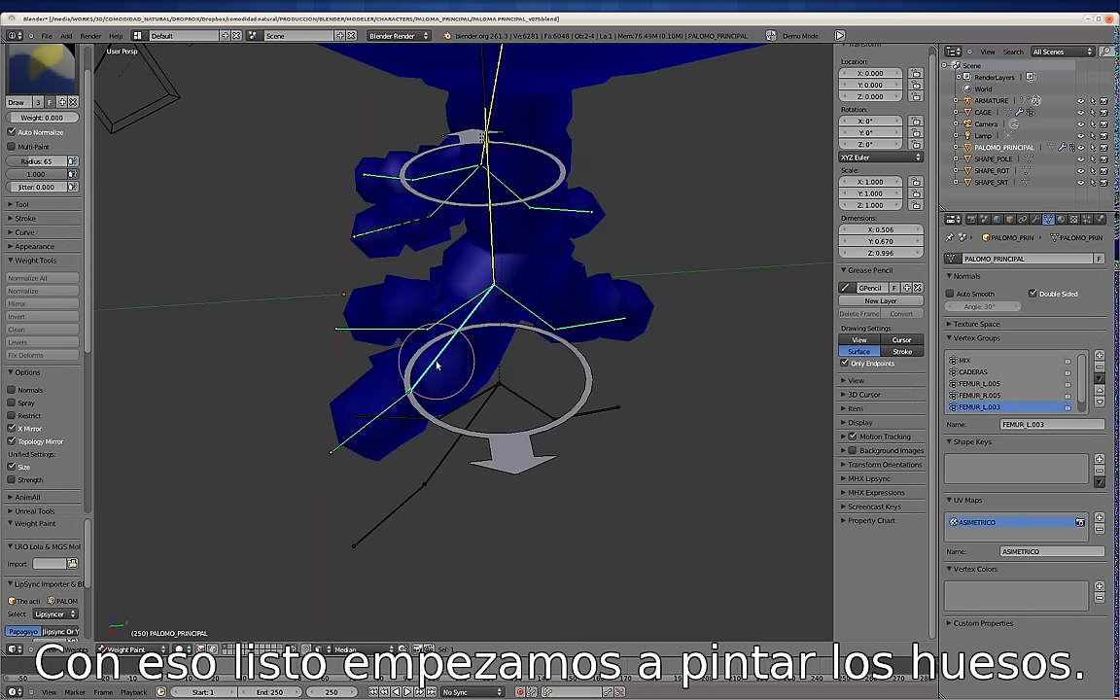
left_click(1011, 407)
mouse_move(583, 418)
middle_mouse_down()
mouse_move(512, 400)
mouse_move(569, 440)
mouse_move(617, 400)
mouse_move(574, 335)
middle_mouse_up()
mouse_move(460, 304)
middle_mouse_down()
mouse_move(400, 312)
mouse_move(486, 389)
middle_mouse_up()
Move the Armature modifier above the Mesh Deform modifier in Object Mode.
key("ctrl+Tab")
scroll(558, 451, "down", 3)
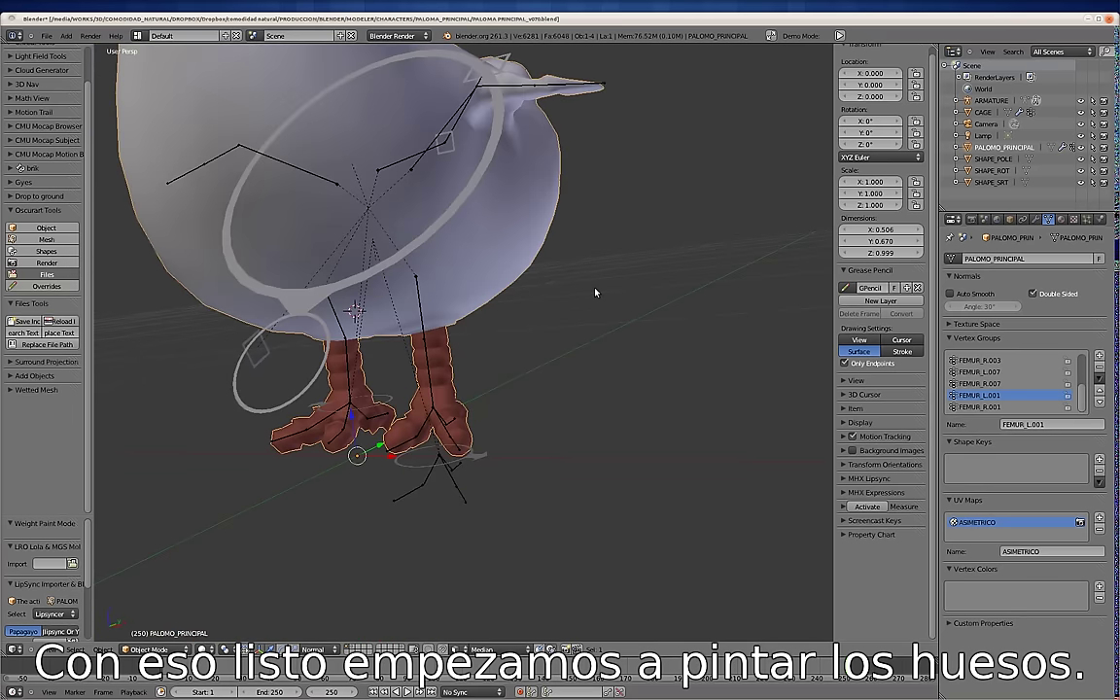
left_click(1035, 218)
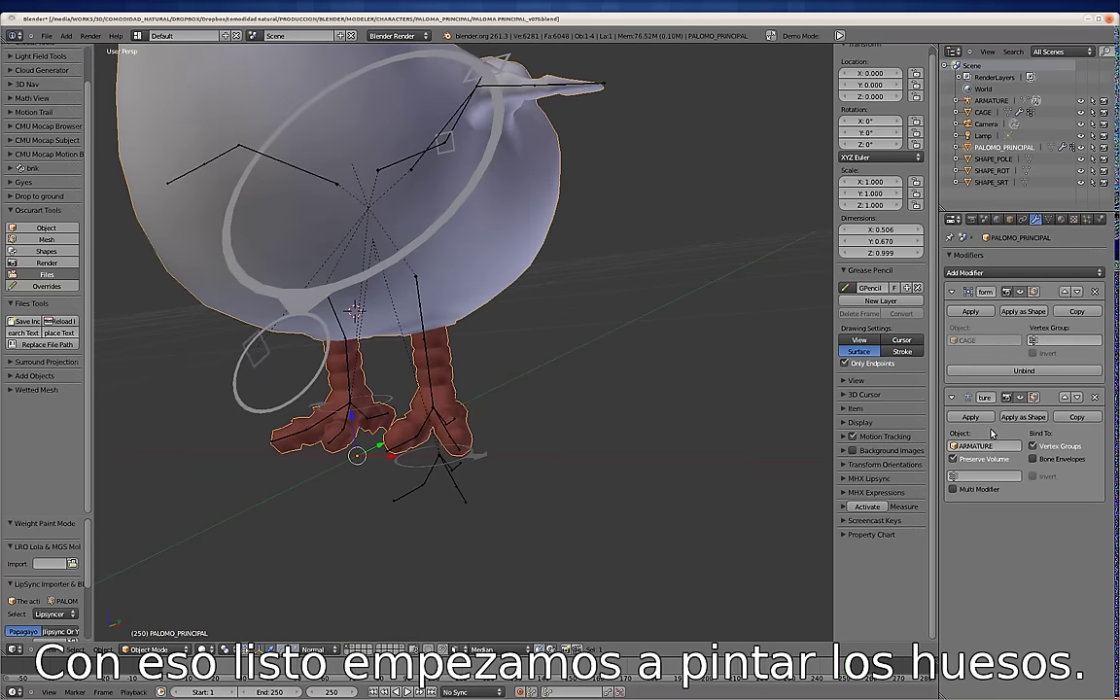
left_click(1066, 400)
middle_click_drag(457, 369, 467, 418)
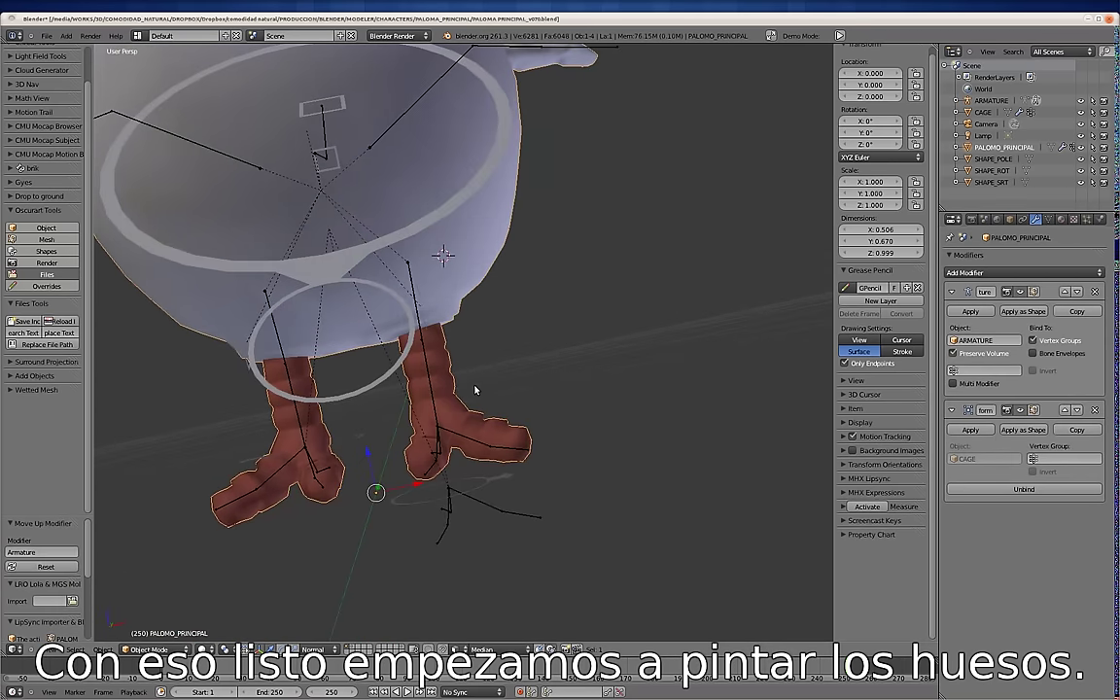
middle_click_drag(413, 362, 447, 408)
scroll(447, 408, "up", 2)
Delete the old FEMUR and CADERAS vertex groups, leaving only MIX.
key("ctrl+Tab")
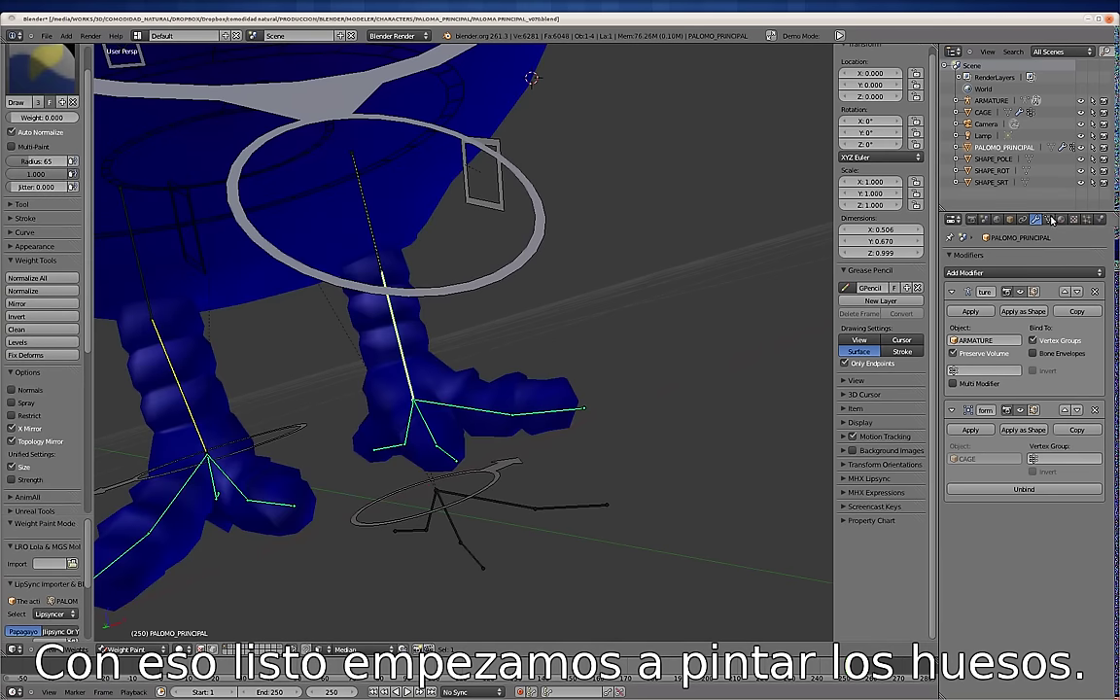
left_click(1048, 219)
left_click(1004, 384)
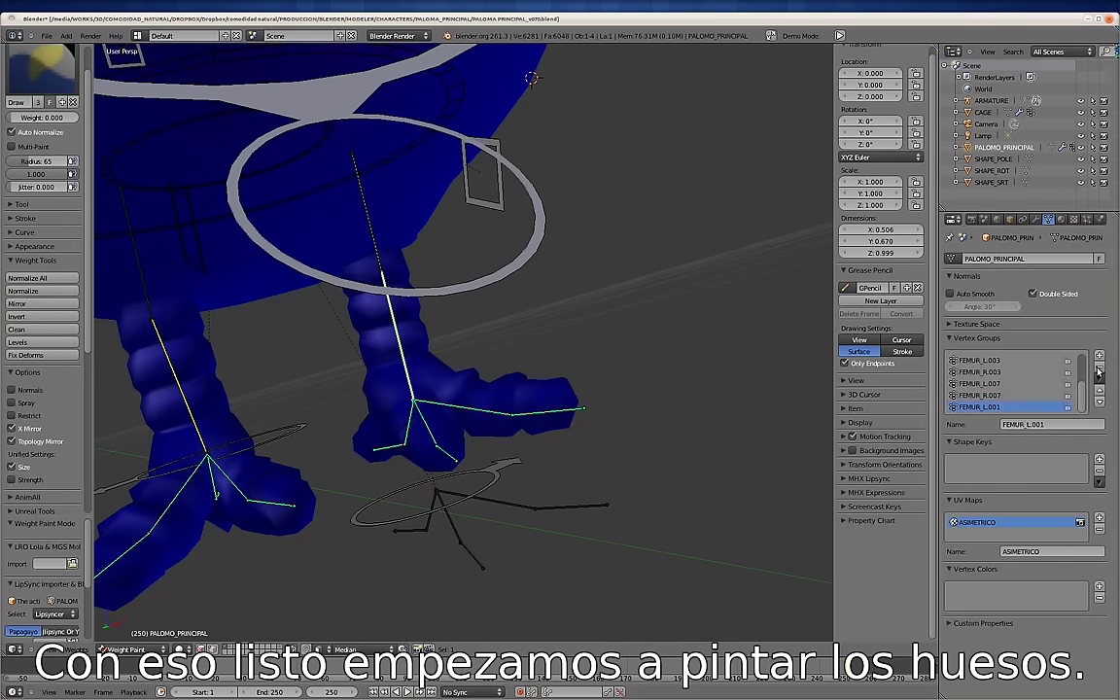
left_click(1099, 370)
left_click(1099, 370)
left_click(1099, 370)
left_click(1099, 372)
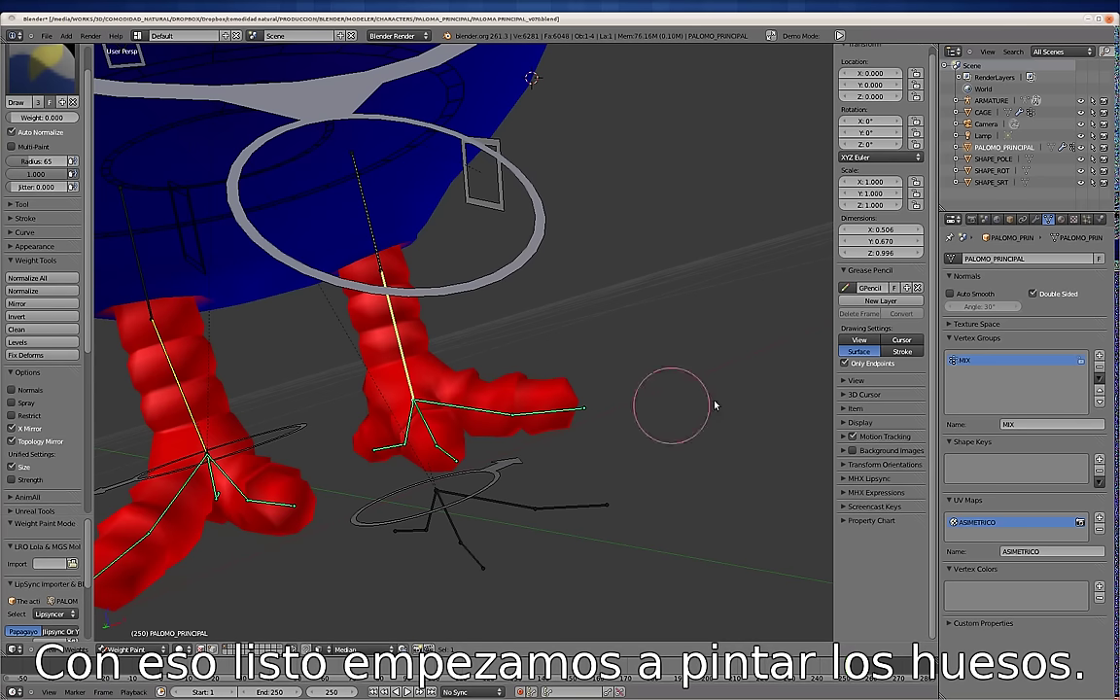
Add FEMUR_L.003 and FEMUR_R.003 groups for the toe bone and paint its first weight.
right_click(560, 418)
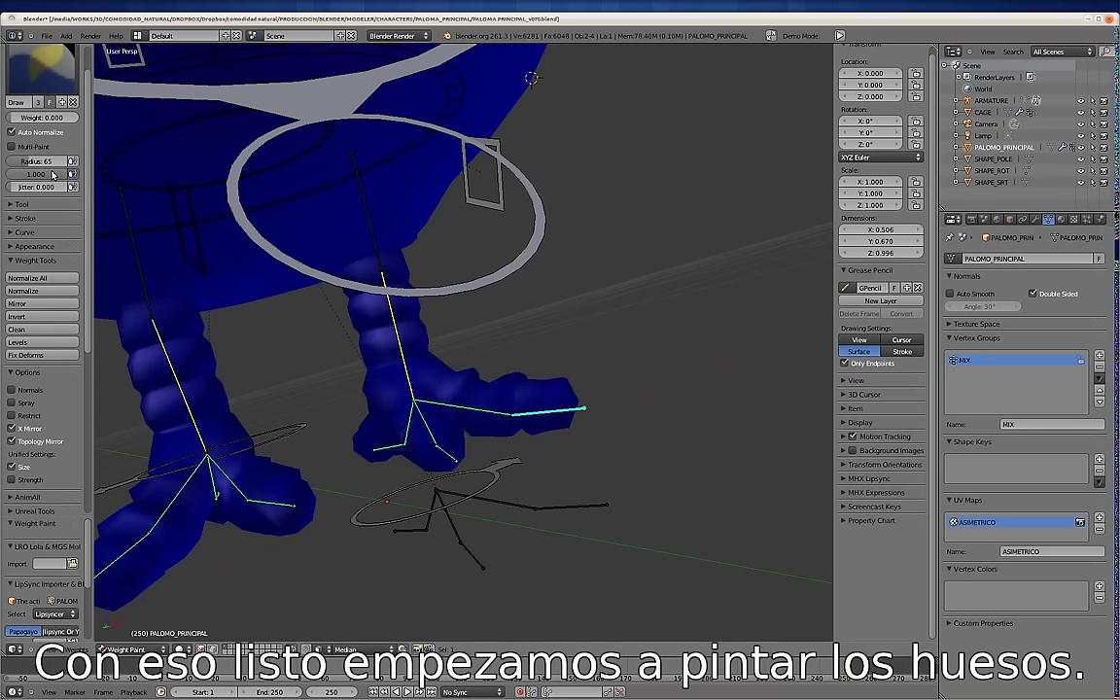
left_click(424, 324)
key("Tab")
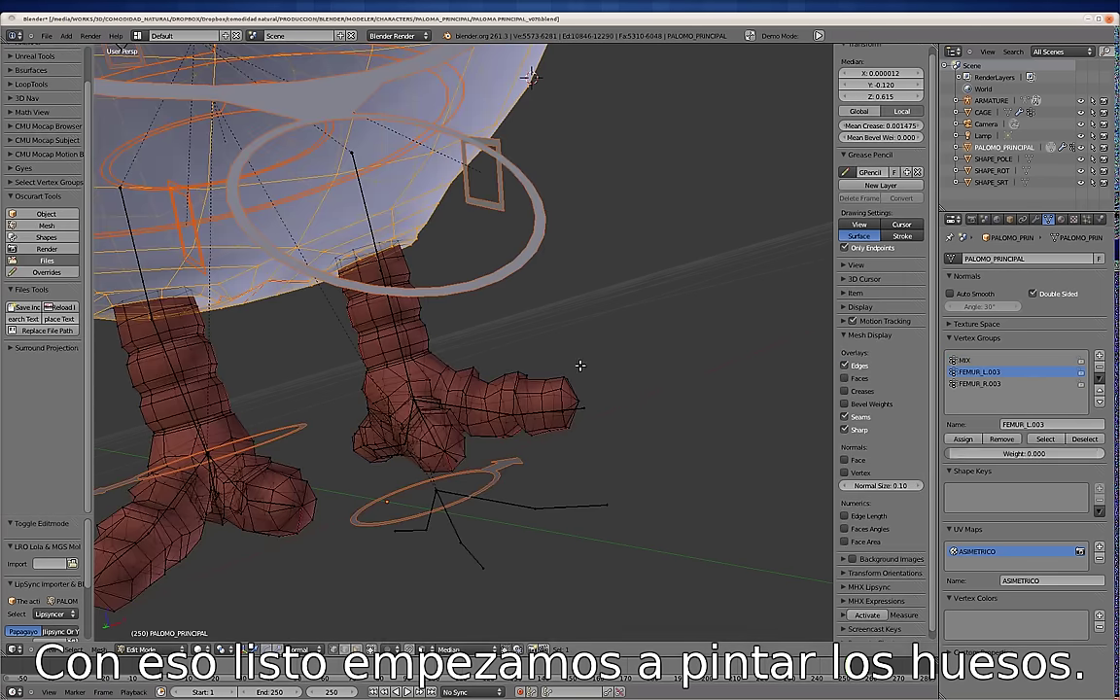
key("Tab")
mouse_move(543, 430)
middle_mouse_down()
mouse_move(464, 478)
mouse_move(593, 420)
middle_mouse_up()
left_click_drag(588, 418, 558, 410)
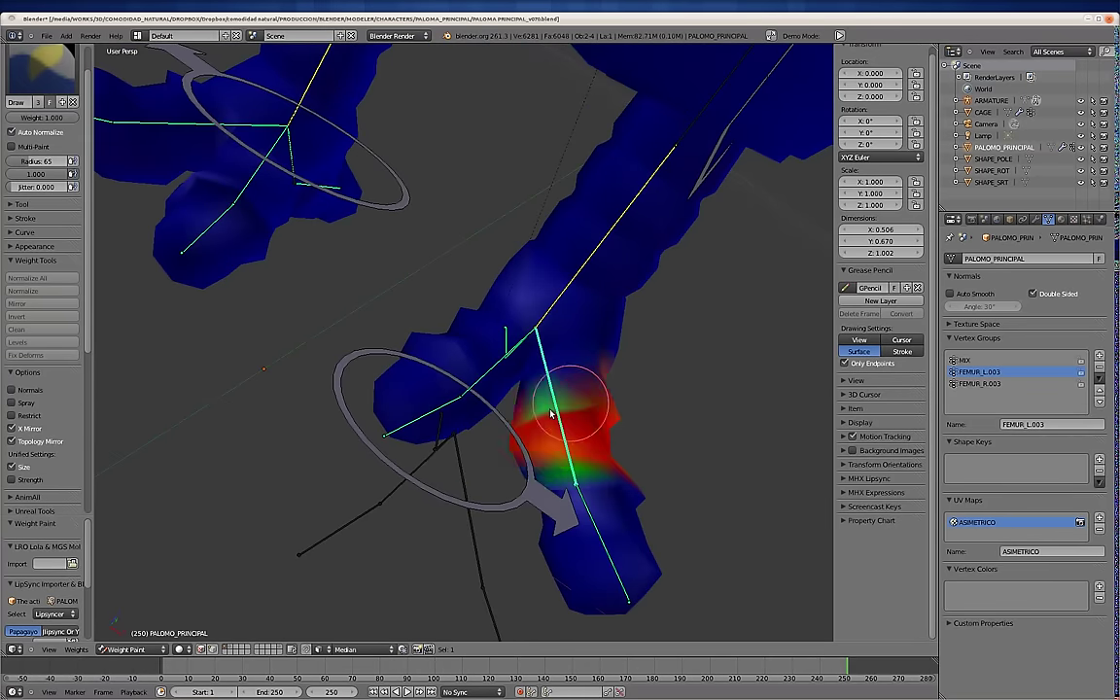
Paint full weight 1.0 around the first toe's bone.
middle_click_drag(430, 424, 400, 420)
mouse_move(401, 420)
left_mouse_down()
mouse_move(425, 412)
mouse_move(432, 356)
left_mouse_up()
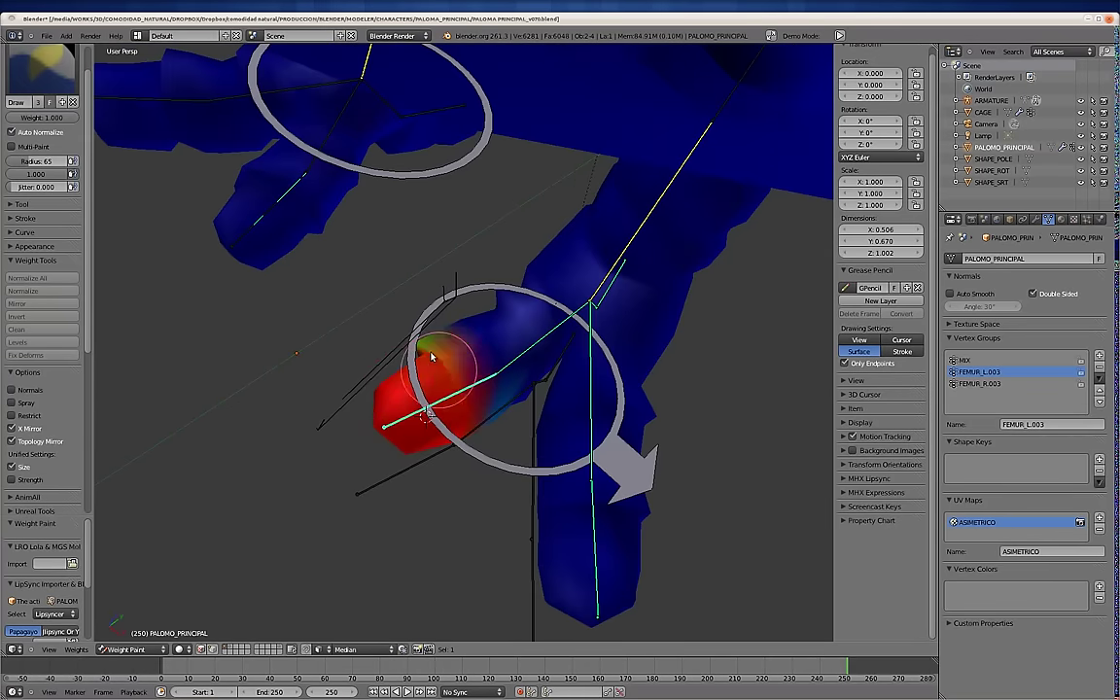
mouse_move(474, 350)
middle_mouse_down()
mouse_move(438, 400)
mouse_move(497, 466)
middle_mouse_up()
Select the next toe bone and paint its toe red along its length.
right_click(449, 412)
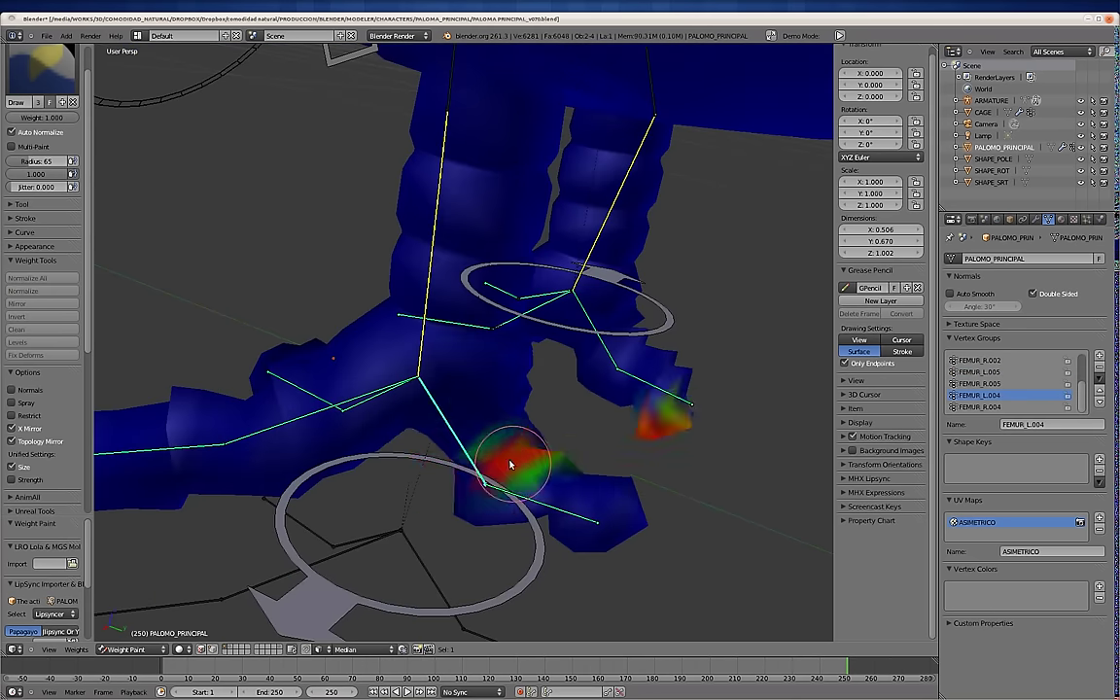
right_click(496, 466)
mouse_move(547, 505)
middle_mouse_down()
mouse_move(625, 450)
mouse_move(386, 445)
mouse_move(570, 378)
middle_mouse_up()
mouse_move(570, 378)
left_mouse_down()
mouse_move(499, 512)
mouse_move(570, 375)
mouse_move(495, 345)
mouse_move(570, 303)
mouse_move(500, 300)
left_mouse_up()
middle_click_drag(500, 300, 400, 350)
left_click_drag(399, 350, 429, 412)
middle_click_drag(430, 412, 342, 435)
left_click_drag(342, 433, 350, 474)
mouse_move(350, 474)
middle_mouse_down()
mouse_move(345, 500)
mouse_move(337, 457)
middle_mouse_up()
Extend that toe's red weight past its edges for extra margin.
mouse_move(398, 416)
middle_mouse_down()
mouse_move(399, 319)
mouse_move(450, 363)
middle_mouse_up()
left_click_drag(450, 362, 533, 364)
middle_click_drag(533, 365, 471, 294)
left_click_drag(471, 294, 450, 425)
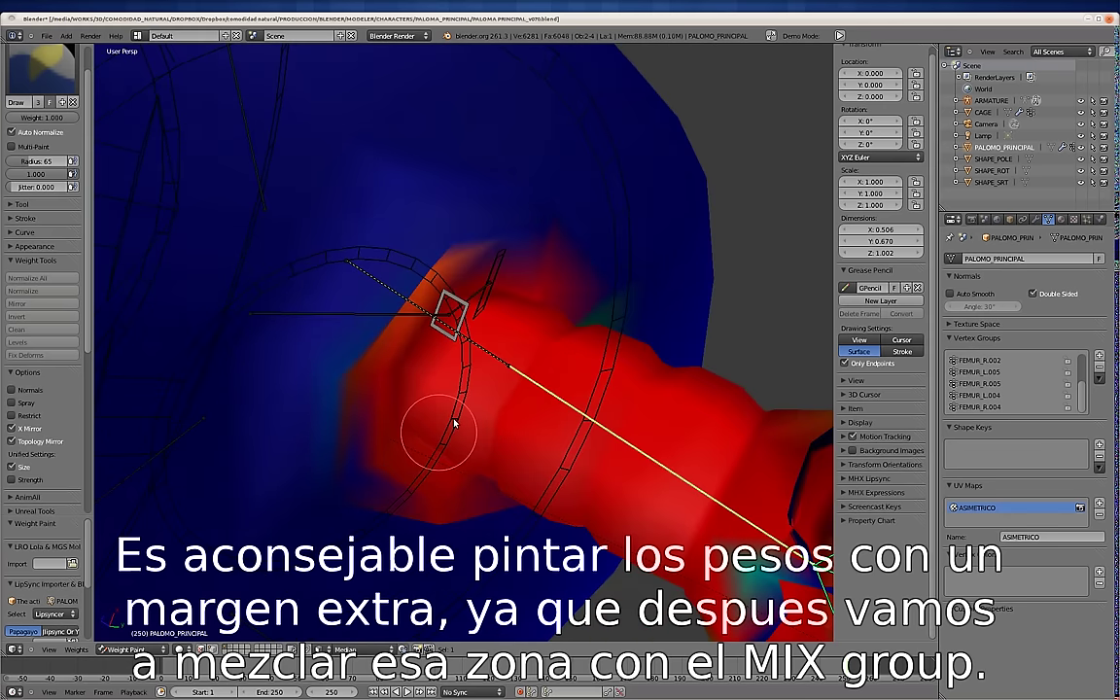
middle_click_drag(450, 425, 350, 367)
mouse_move(380, 329)
middle_mouse_down()
mouse_move(471, 220)
mouse_move(387, 475)
mouse_move(337, 475)
mouse_move(375, 470)
middle_mouse_up()
left_click_drag(376, 470, 343, 478)
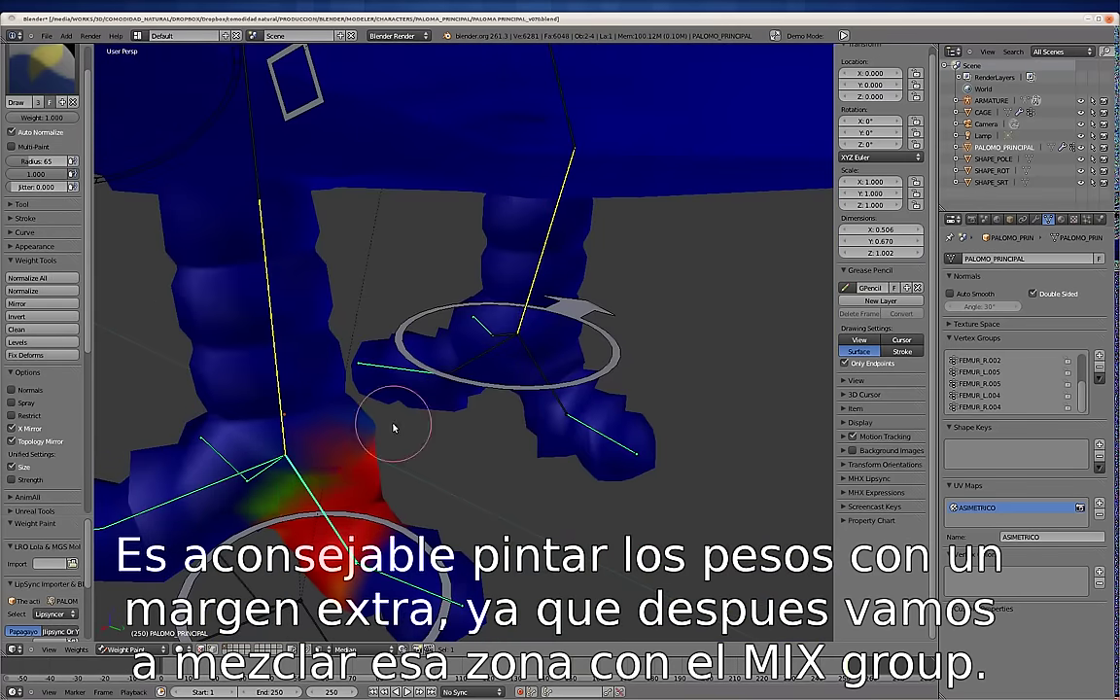
middle_click_drag(394, 425, 479, 443)
middle_click_drag(496, 500, 463, 475)
Select the FEMUR_L.006 toe bone and paint its toe, undoing a stroke toward the joint.
right_click(370, 512, "ctrl")
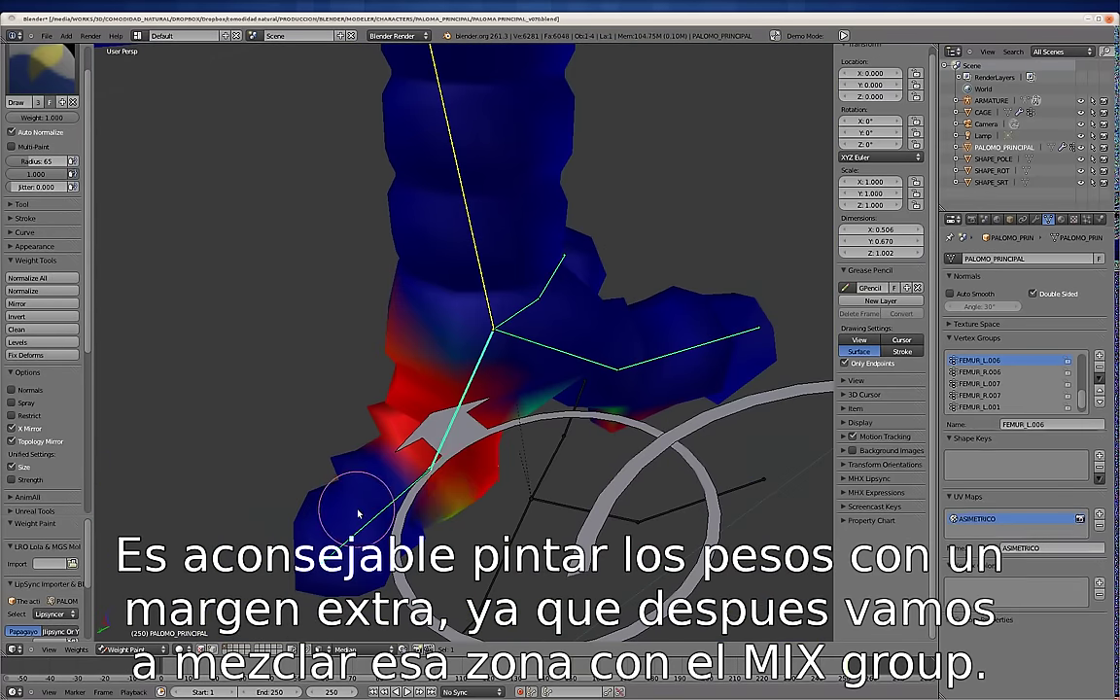
mouse_move(449, 541)
middle_mouse_down()
mouse_move(450, 468)
mouse_move(525, 424)
mouse_move(420, 406)
middle_mouse_up()
left_click_drag(401, 418, 468, 425)
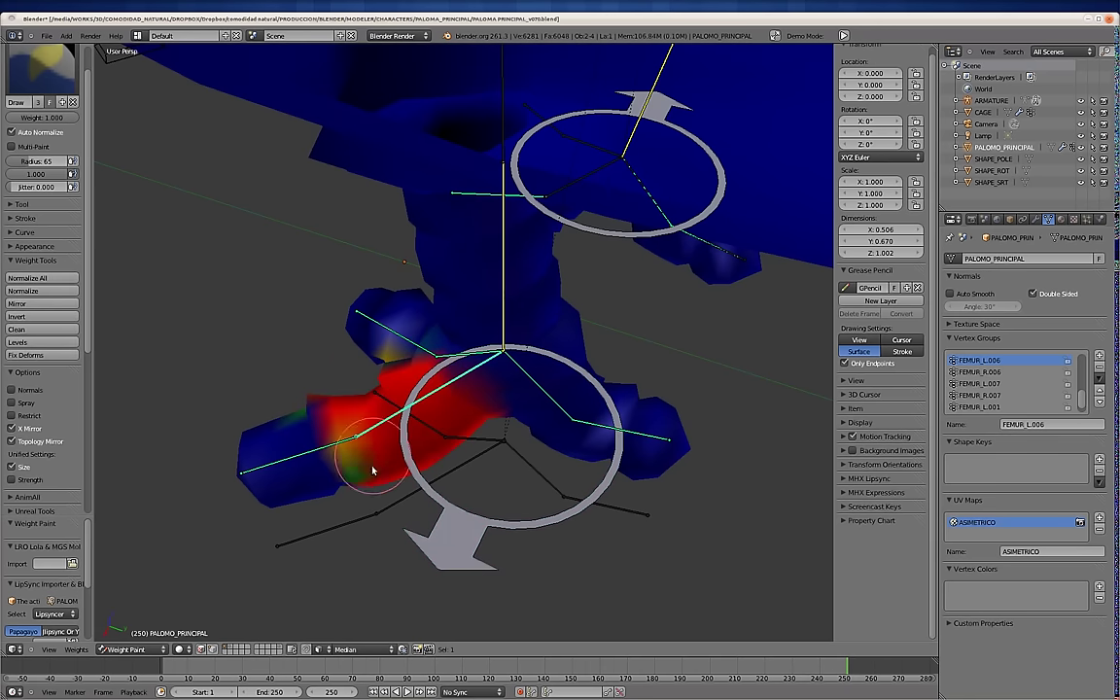
key("ctrl+z")
mouse_move(312, 475)
middle_mouse_down()
mouse_move(569, 394)
mouse_move(570, 474)
mouse_move(327, 410)
middle_mouse_up()
scroll(429, 378, "up", 3)
Check the toe weights from several angles and paint the remaining blue area red.
middle_click_drag(428, 387, 388, 486)
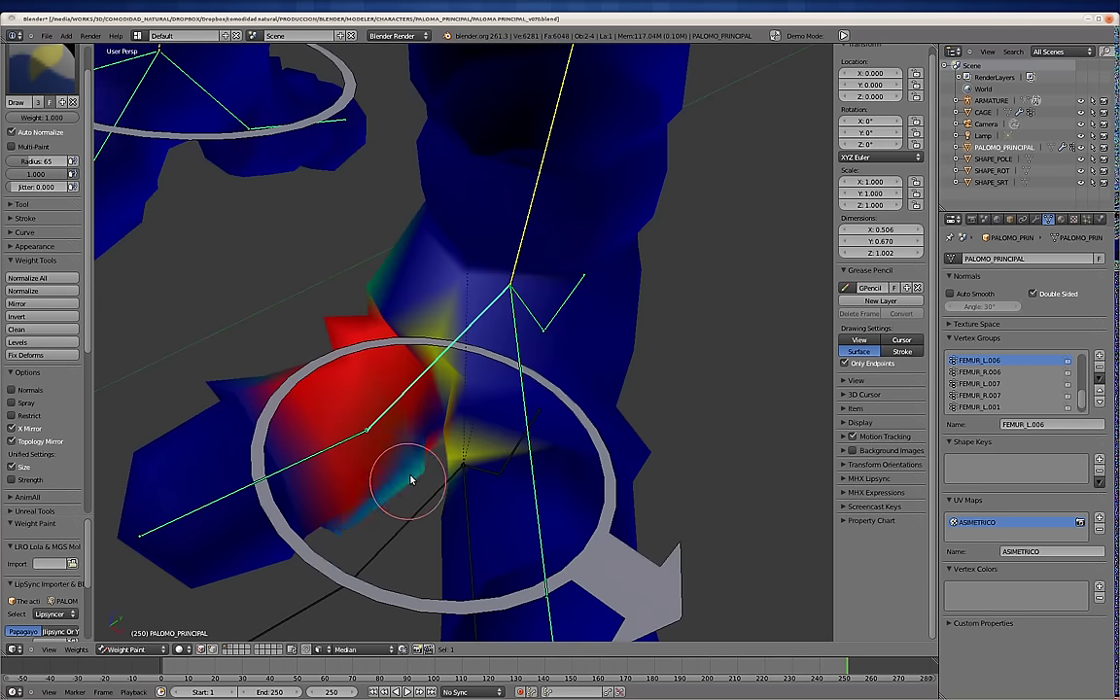
mouse_move(417, 397)
middle_mouse_down()
mouse_move(562, 389)
mouse_move(375, 532)
middle_mouse_up()
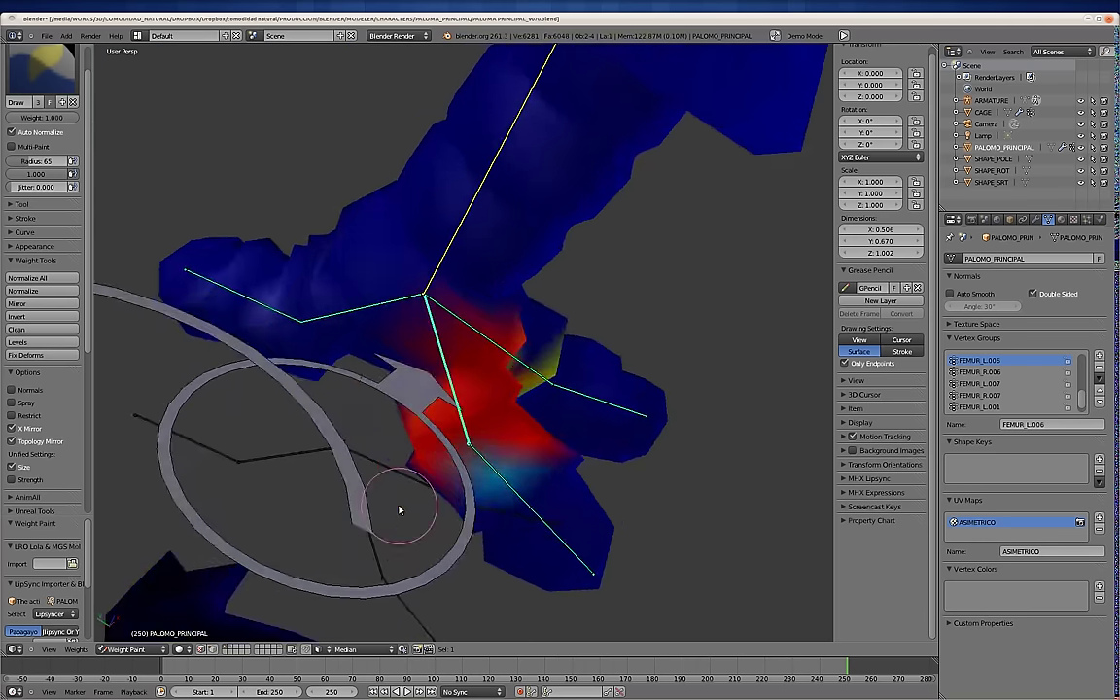
mouse_move(393, 386)
middle_mouse_down()
mouse_move(530, 370)
mouse_move(545, 430)
middle_mouse_up()
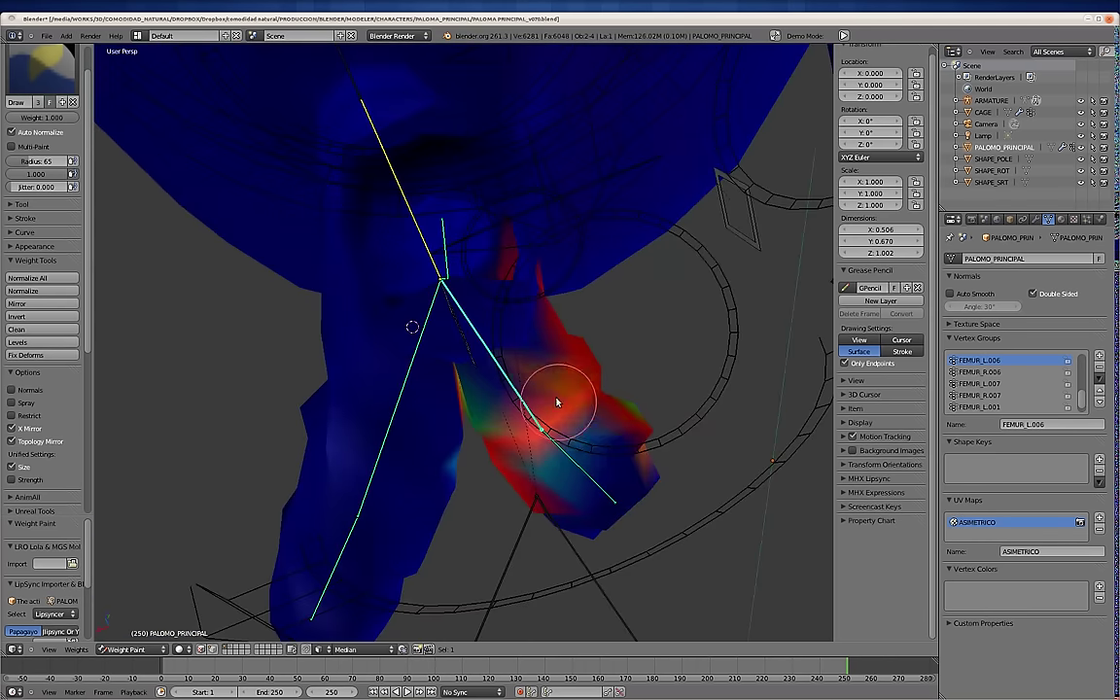
middle_click_drag(560, 493, 520, 558)
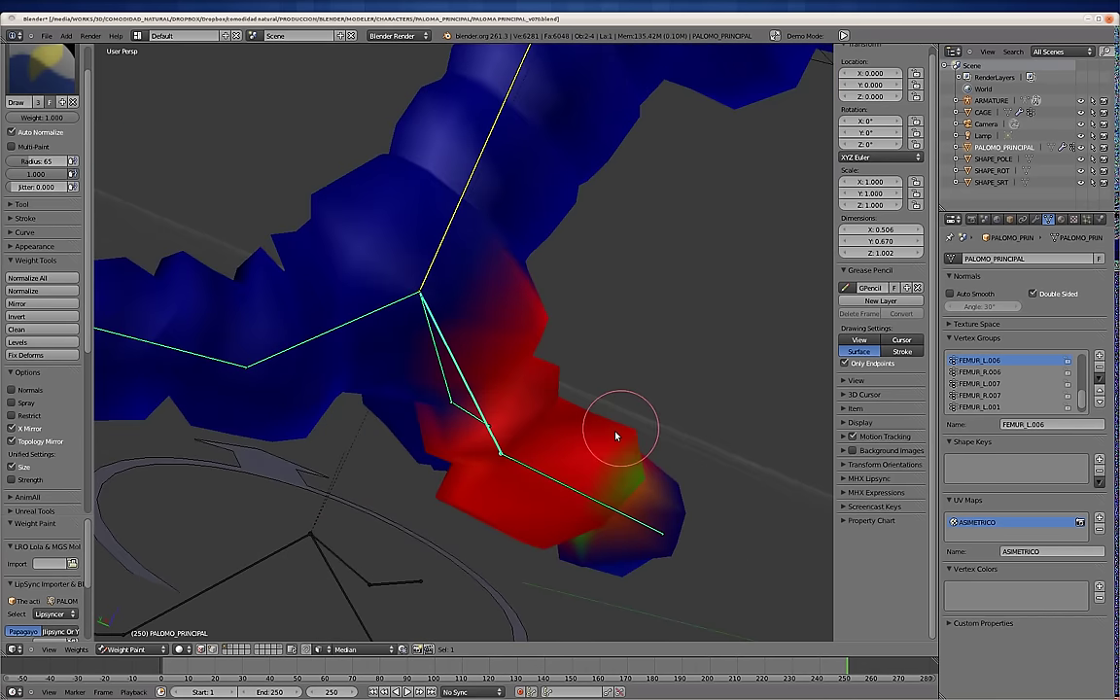
middle_click_drag(615, 435, 480, 393)
mouse_move(445, 332)
middle_mouse_down()
mouse_move(320, 400)
mouse_move(435, 458)
middle_mouse_up()
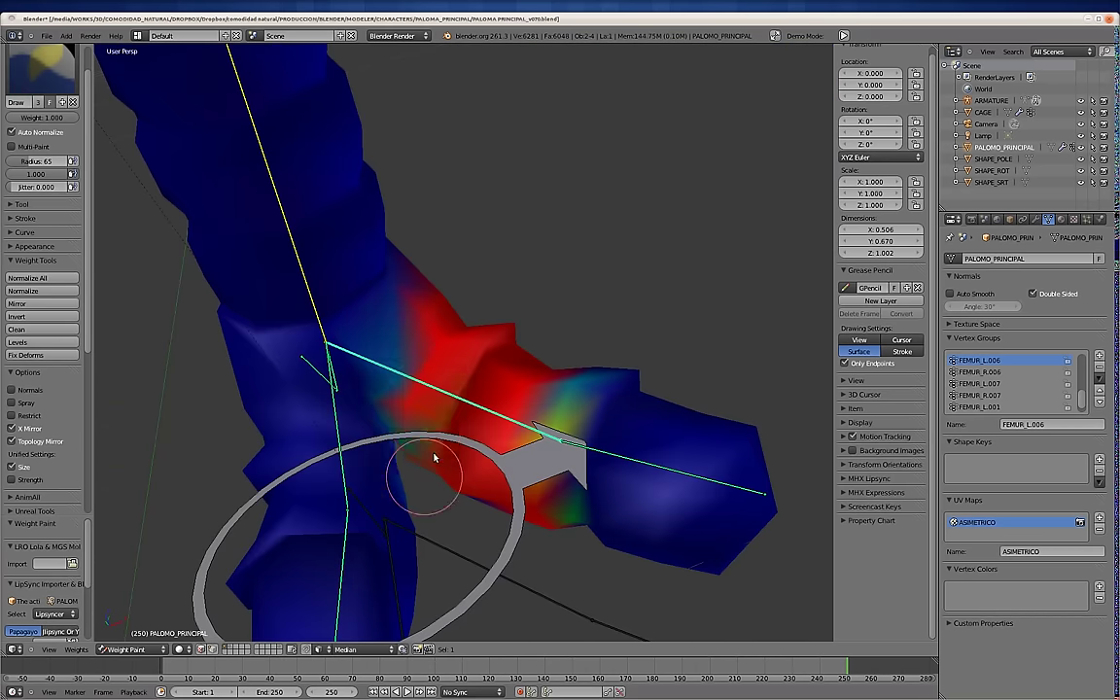
left_click_drag(435, 457, 420, 389)
left_click_drag(502, 454, 561, 499)
left_click(136, 650)
Rotate a left toe bone in Pose Mode to test the painted toe deformation.
left_click(122, 575)
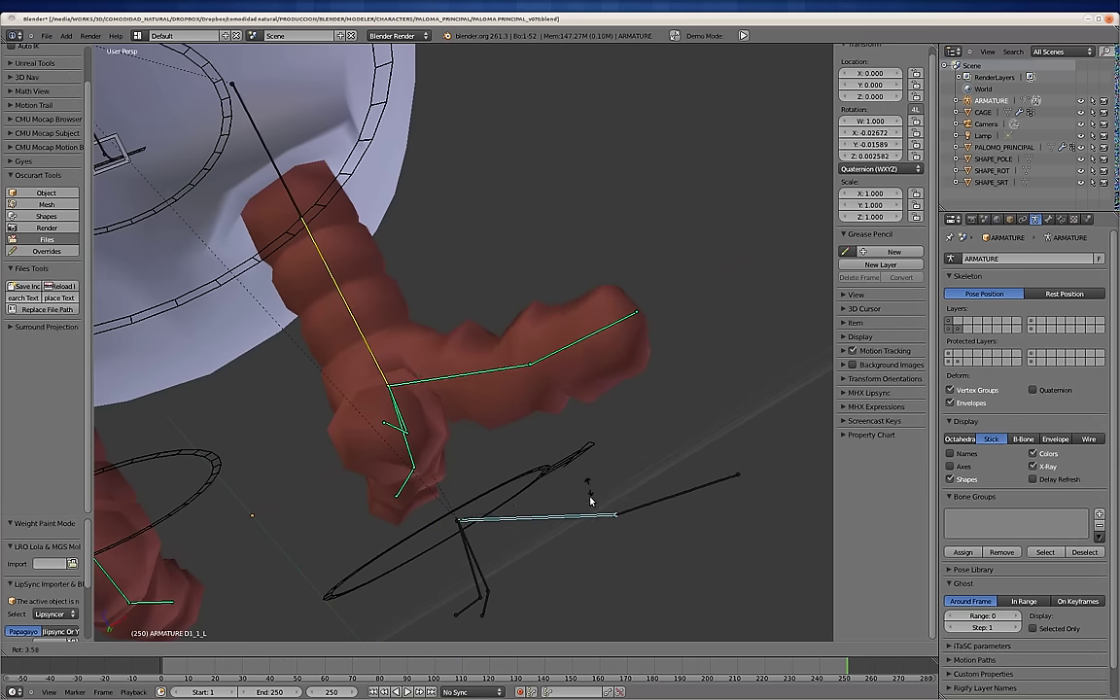
key("r")
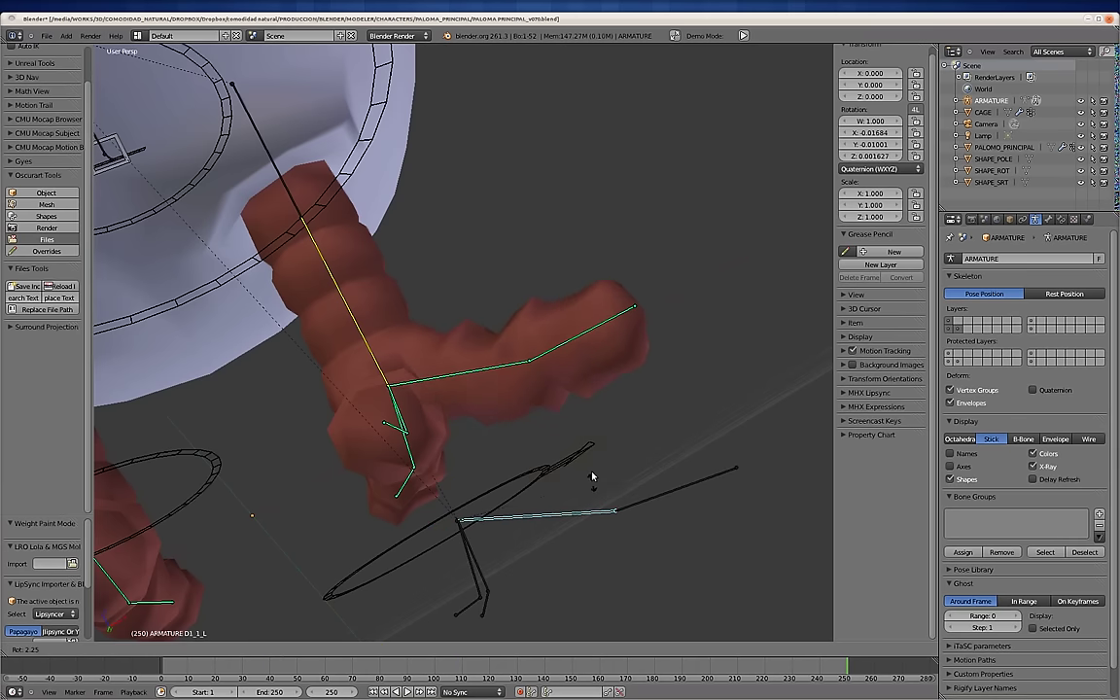
left_click(610, 416)
Return the bird mesh to Weight Paint and rotate the foot bone again to check the weights.
key("ctrl+Tab")
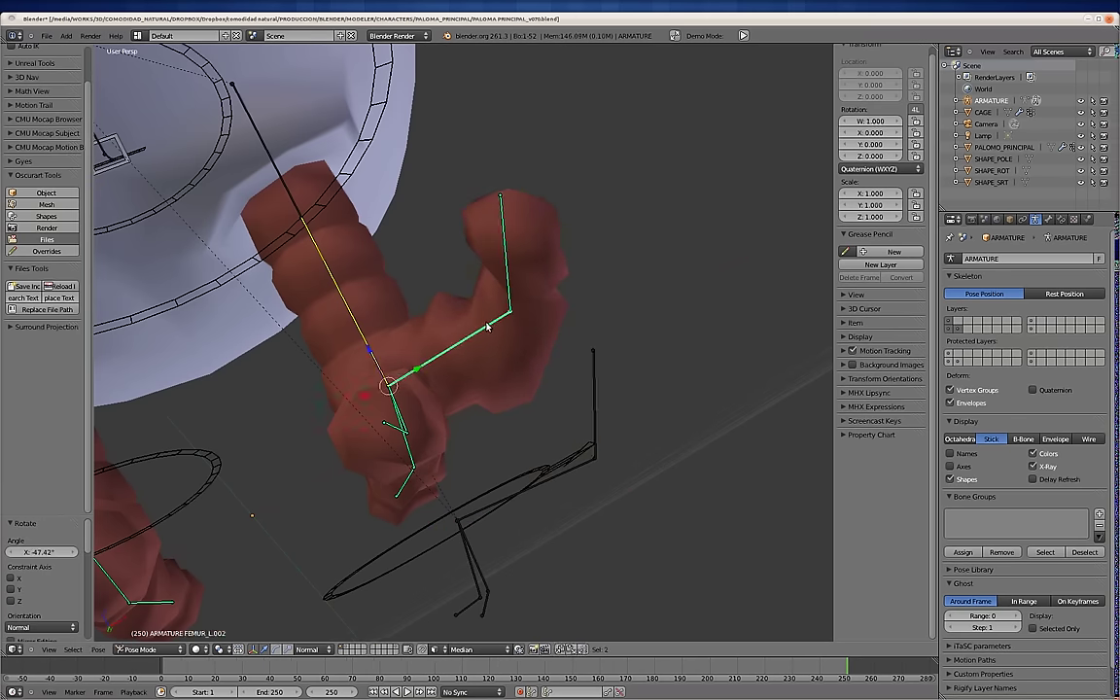
right_click(482, 331)
key("ctrl+Tab")
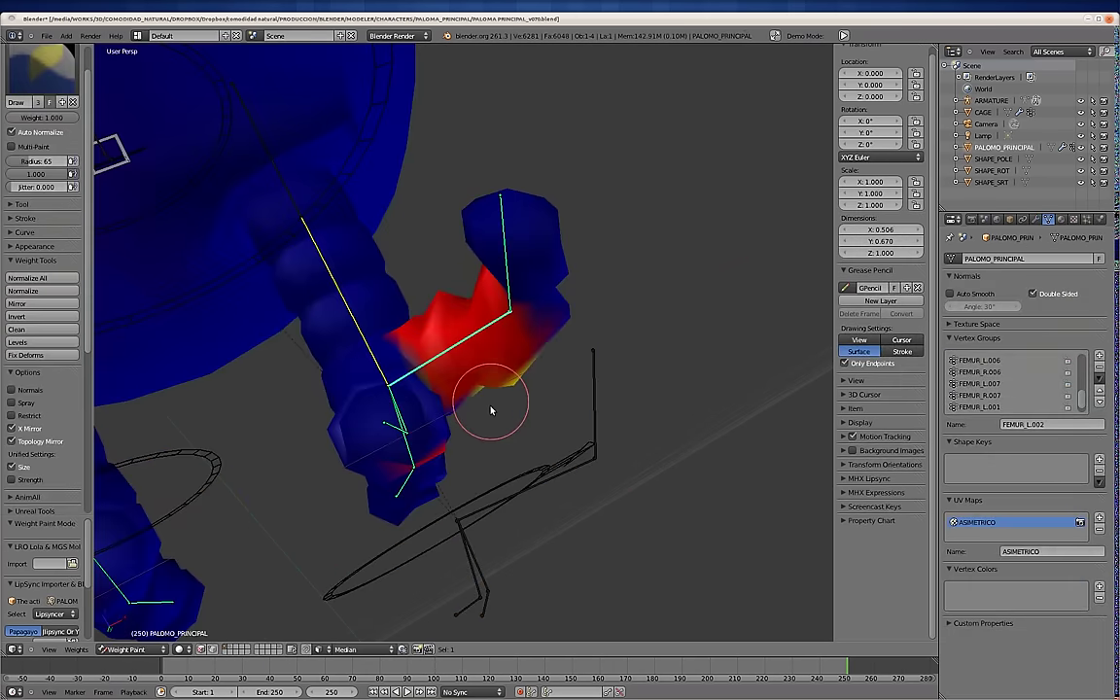
middle_click_drag(549, 353, 452, 485)
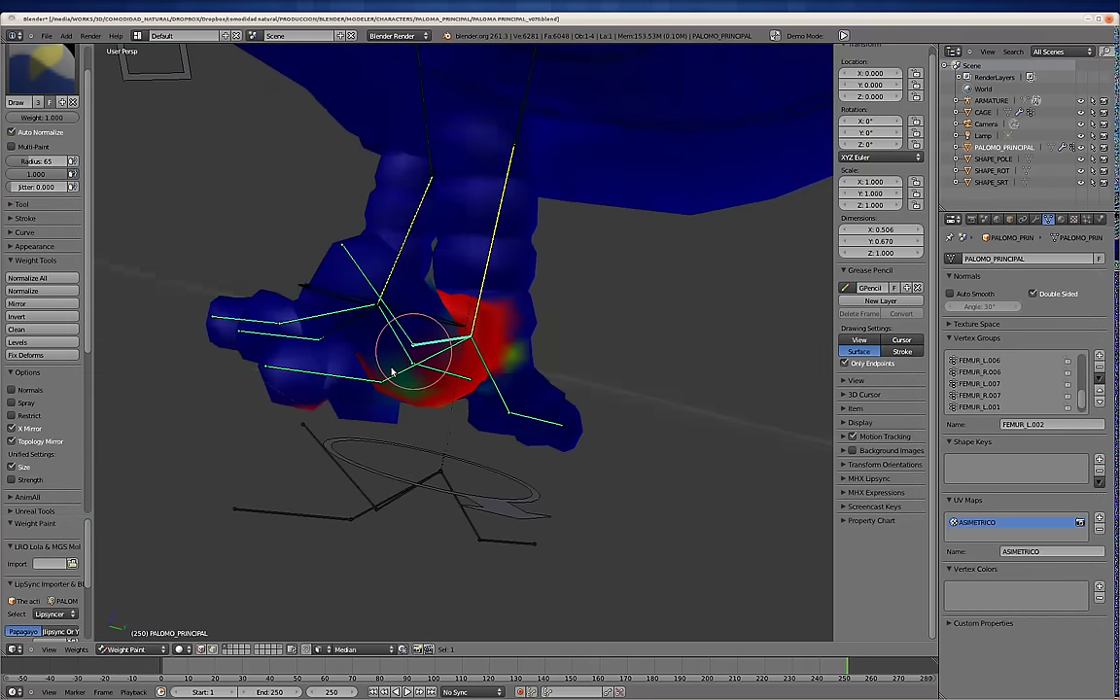
key("r")
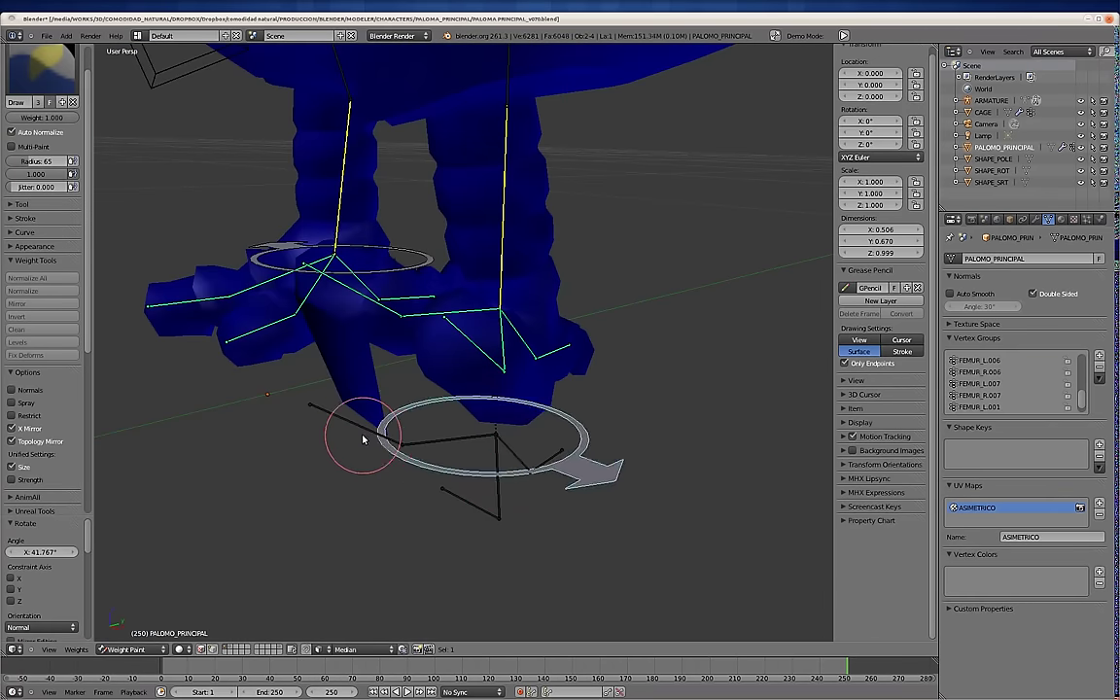